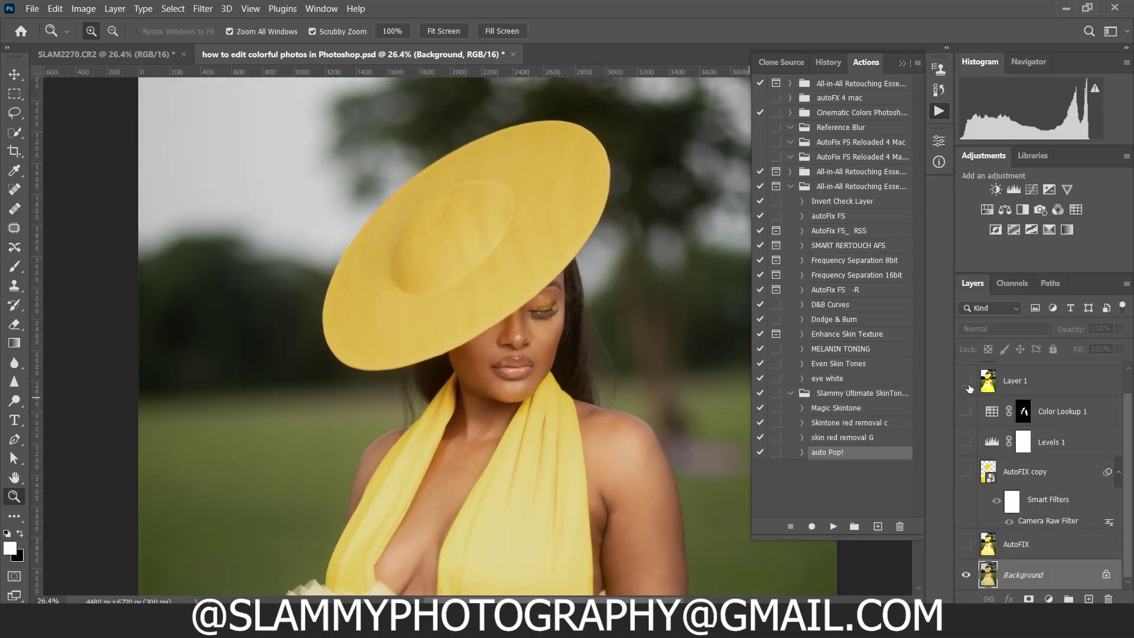
Fit the PSD on screen and toggle Layer 1 to compare the yellow boost with the original
click(966, 382)
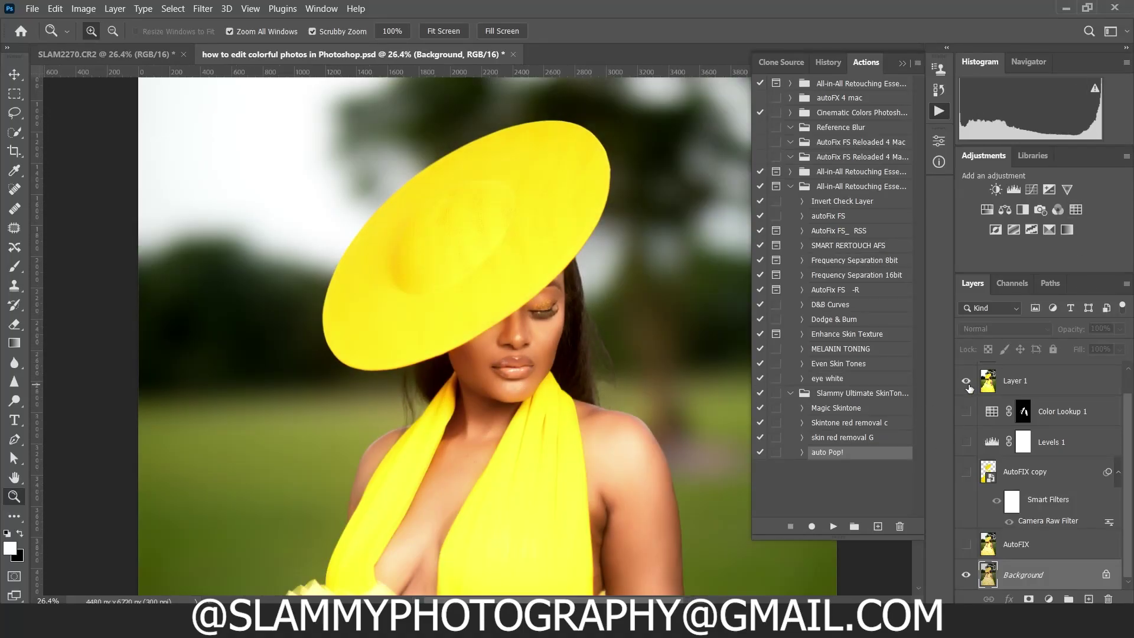
click(250, 9)
click(304, 137)
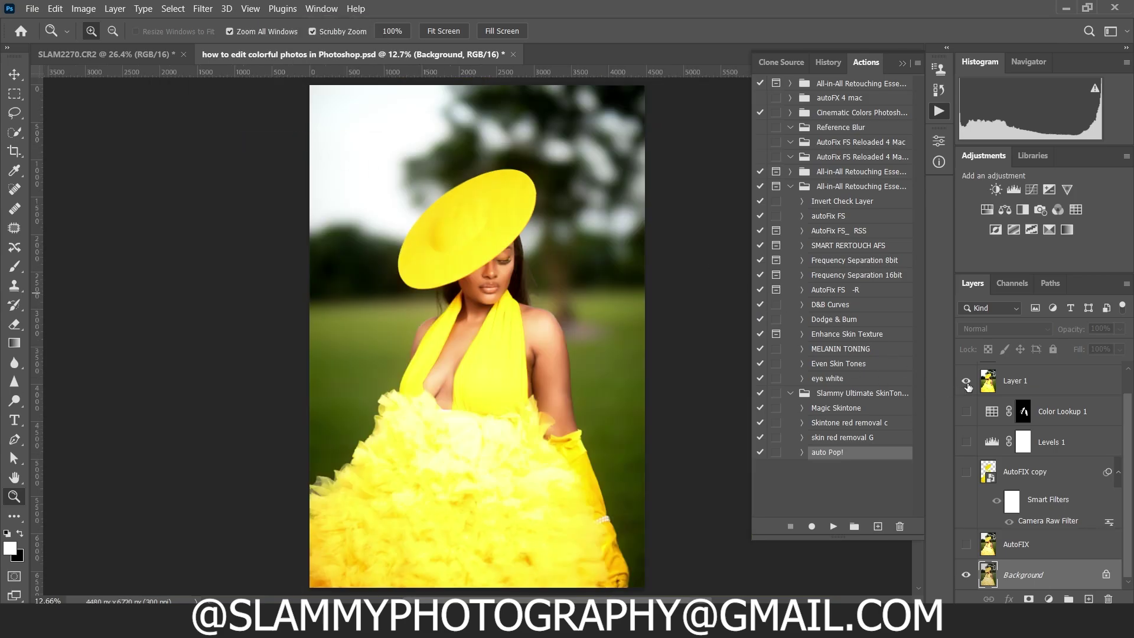
click(966, 382)
click(967, 383)
Switch to SLAM2270.CR2, fit it on screen after checking the hat, and run auto Pop!
click(142, 56)
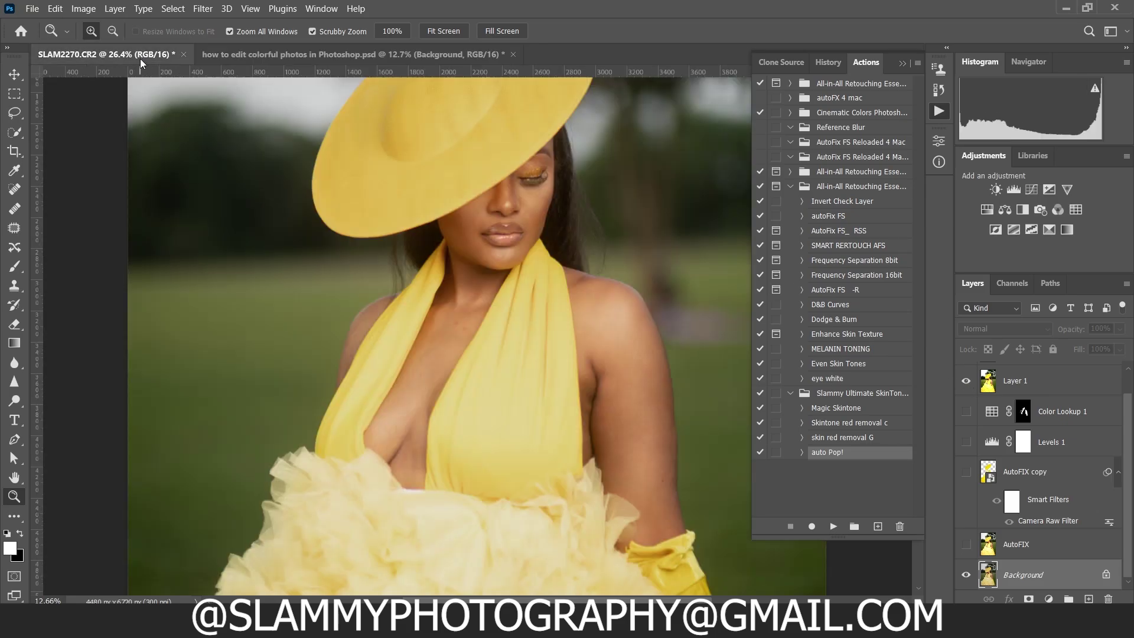
click(247, 11)
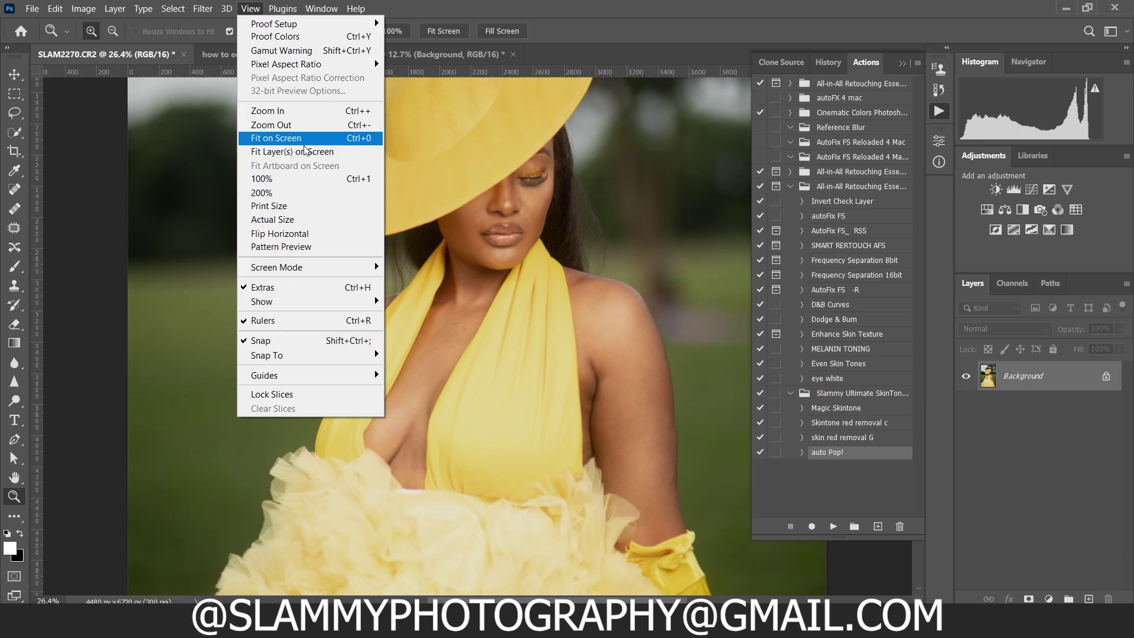
click(277, 138)
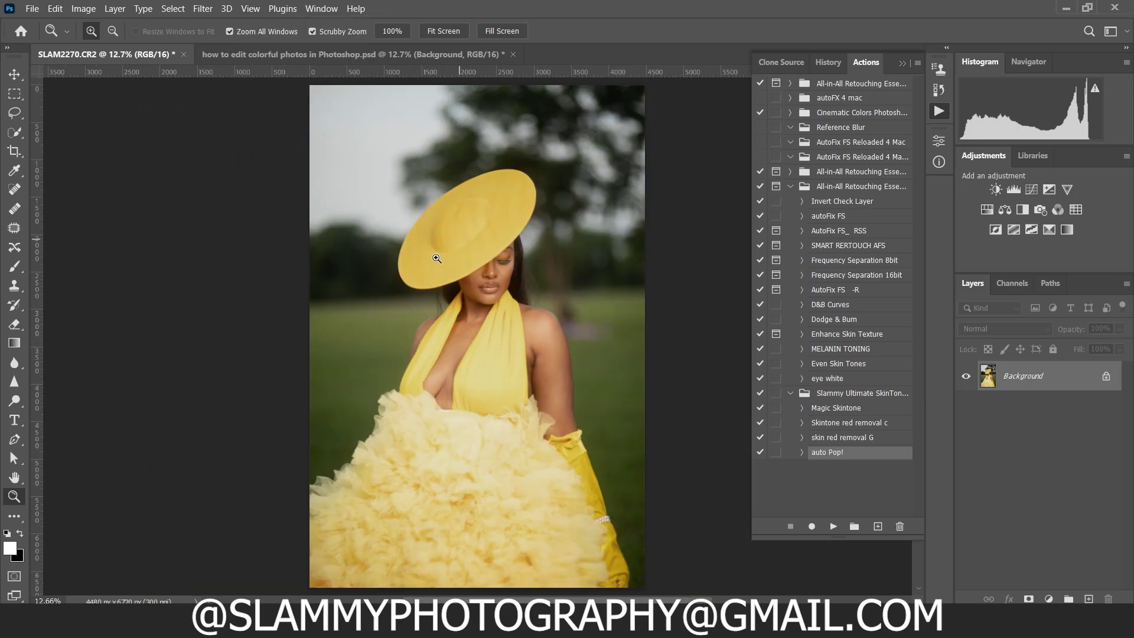
click(502, 224)
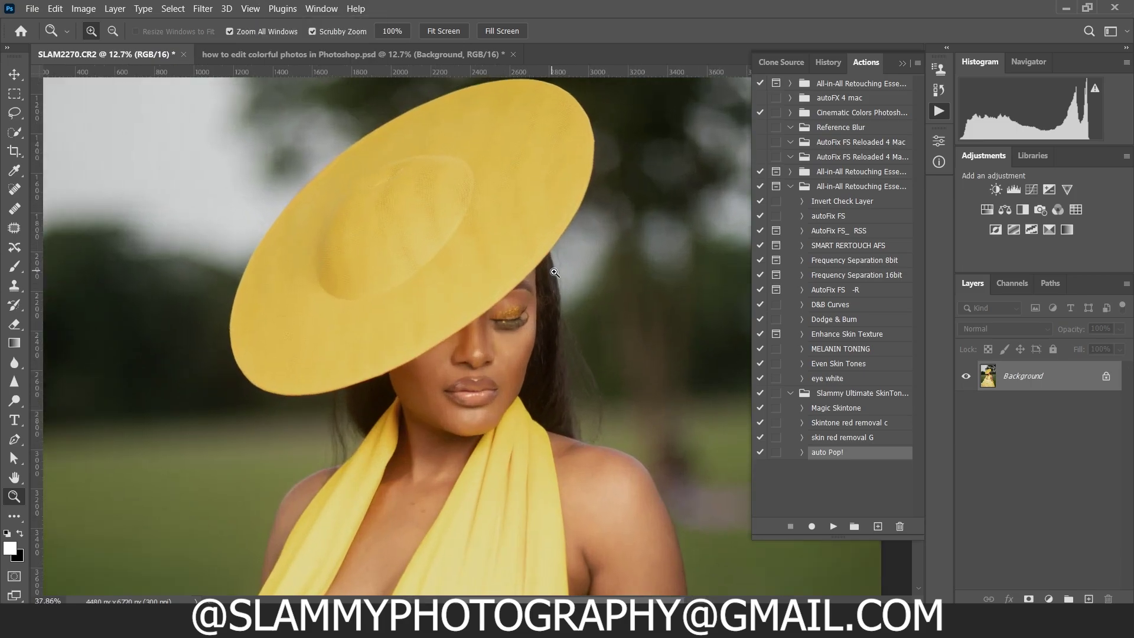
click(247, 13)
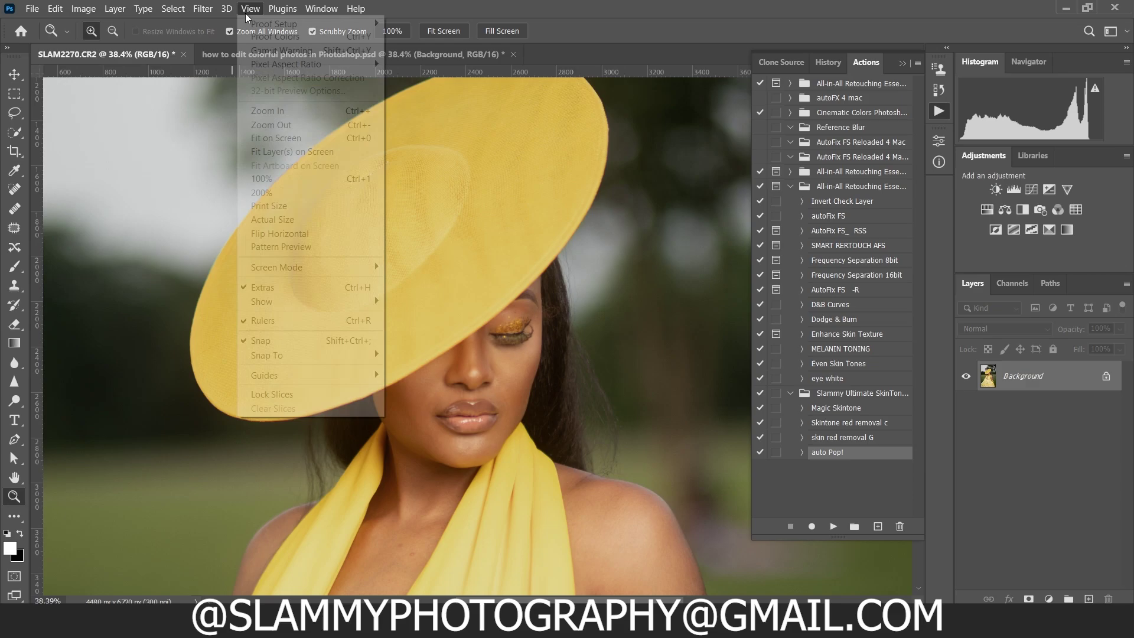
click(276, 137)
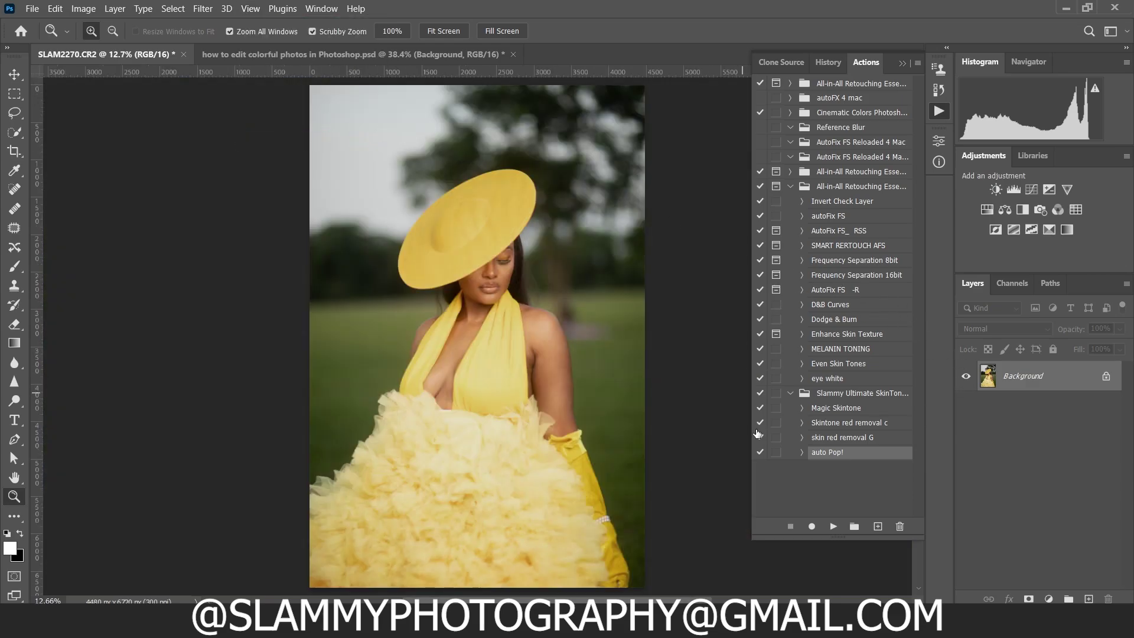
click(834, 526)
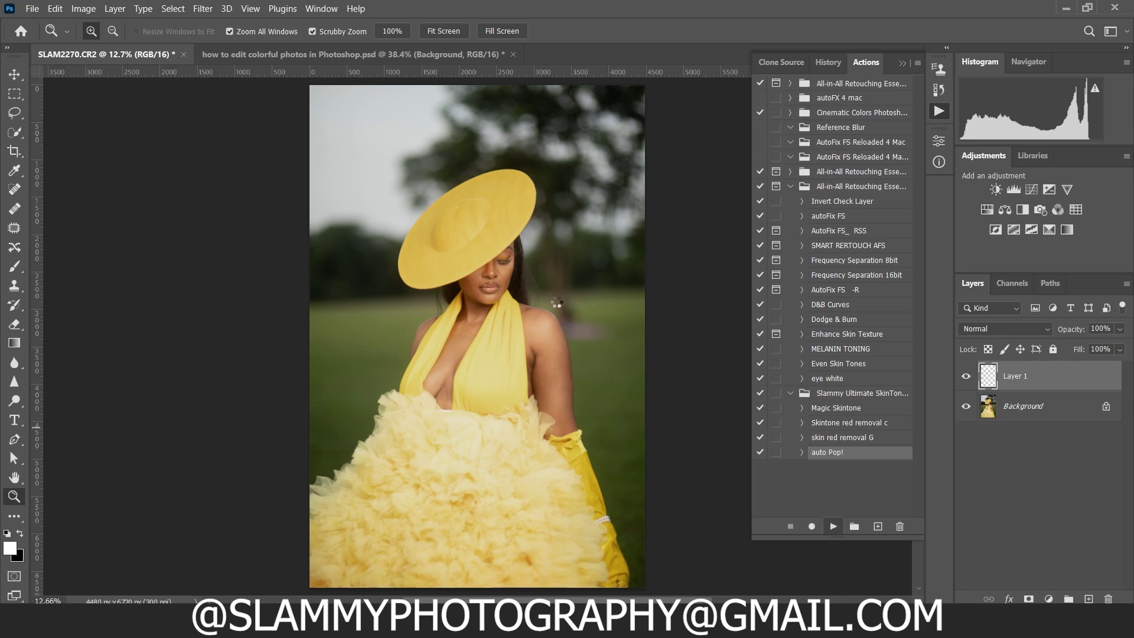
Compare Layer 1 against the original on the zoomed face, then flatten the image
click(966, 377)
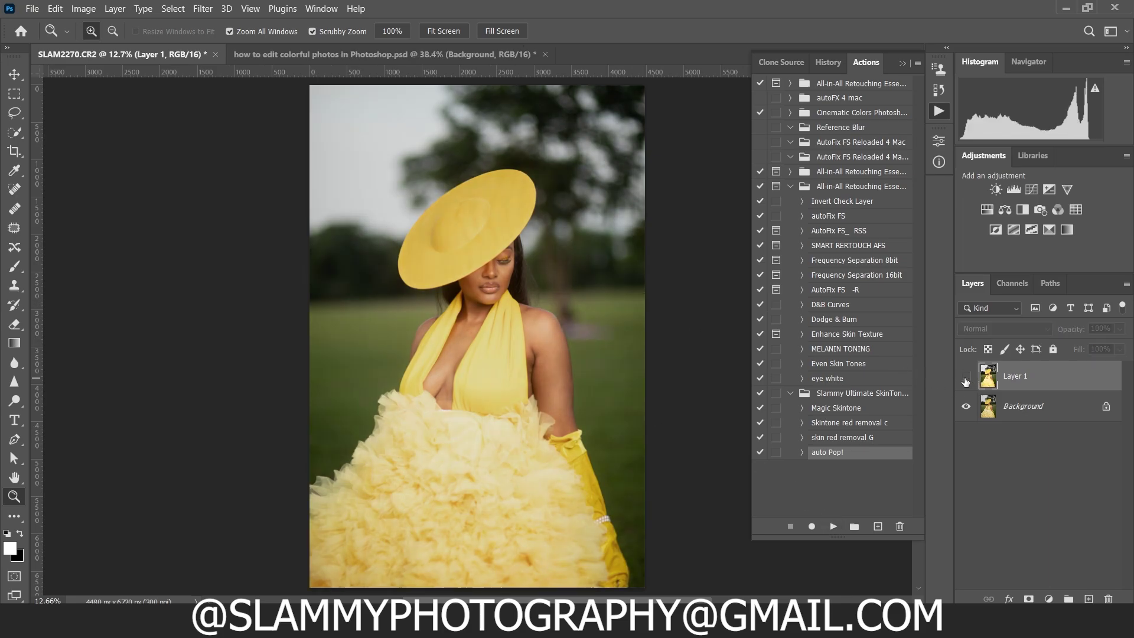
click(966, 376)
drag(482, 278, 501, 279)
scroll(501, 279, down, 4)
scroll(494, 289, up, 1)
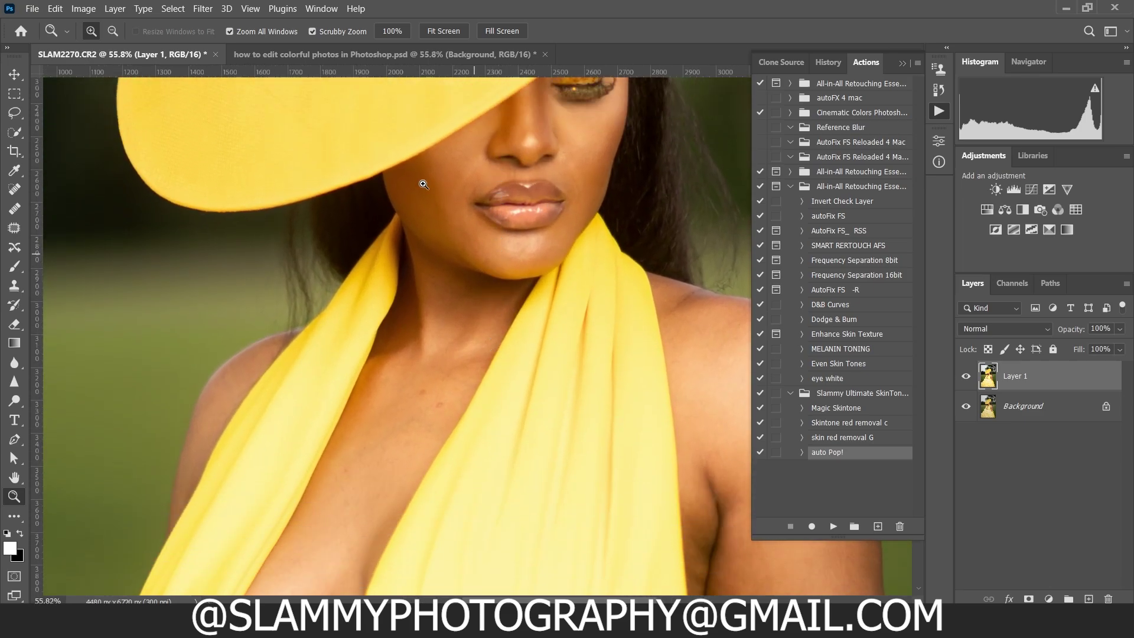
scroll(559, 211, up, 2)
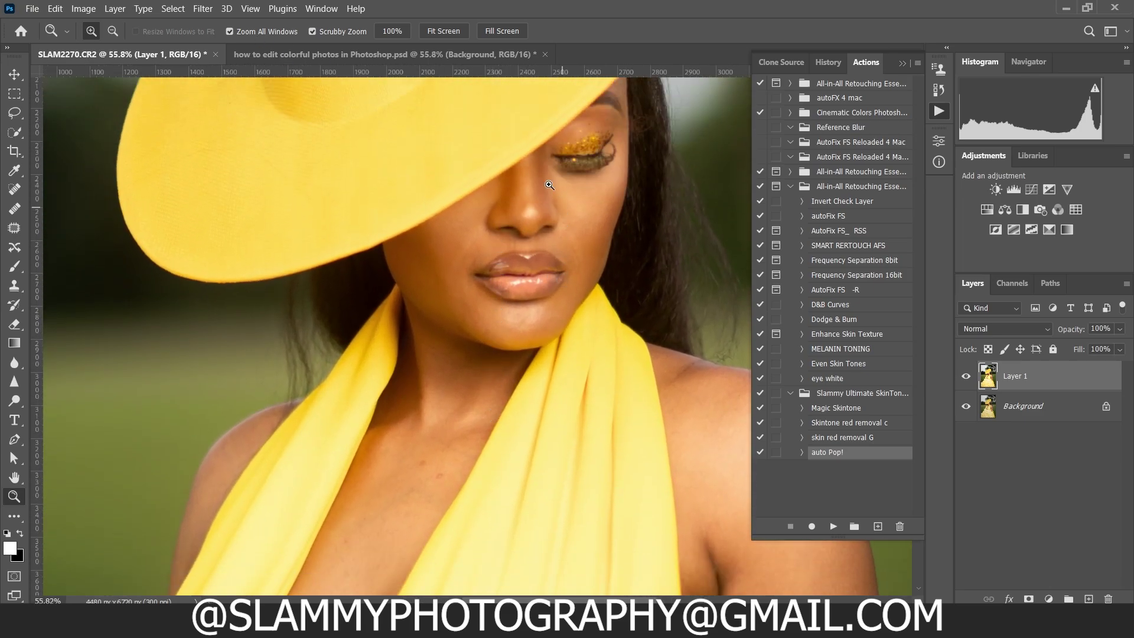
click(251, 9)
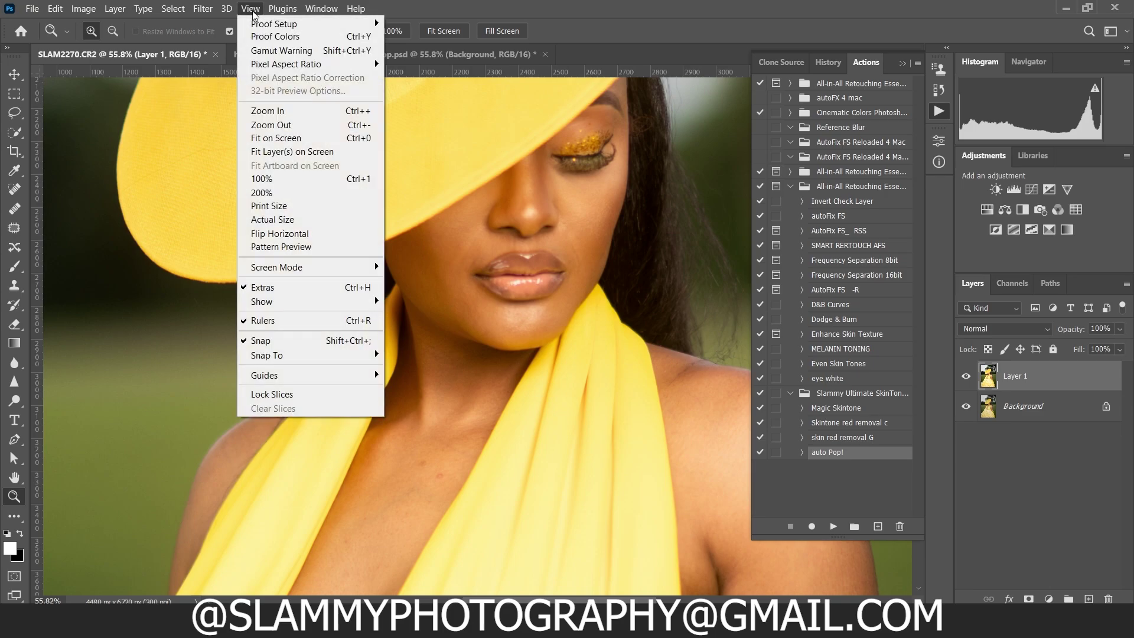
click(311, 140)
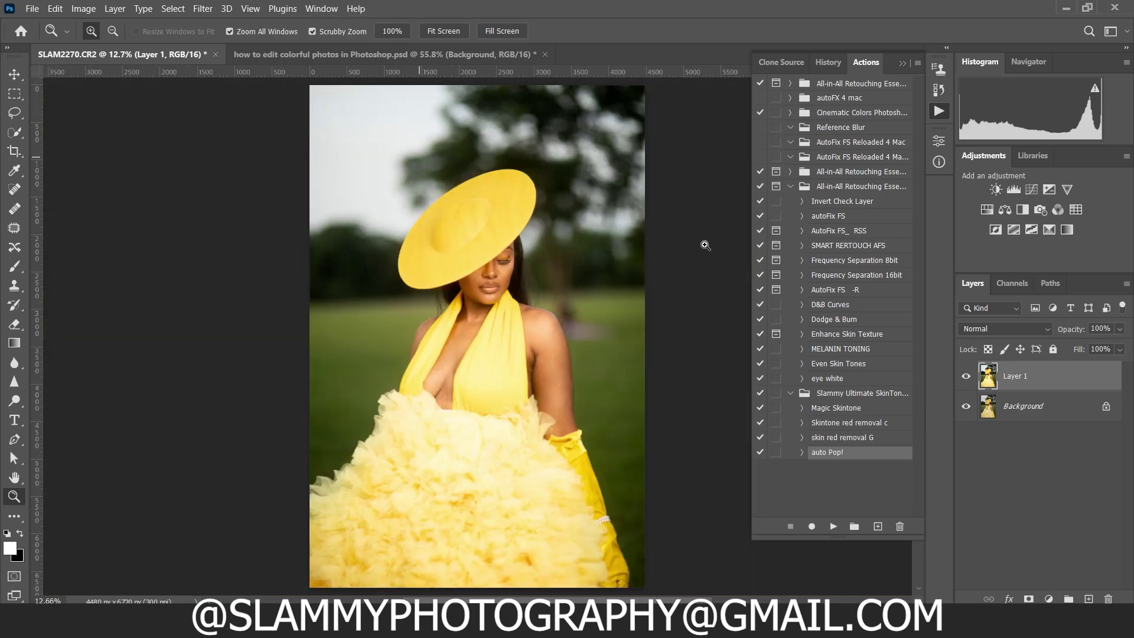
right_click(1033, 372)
click(862, 466)
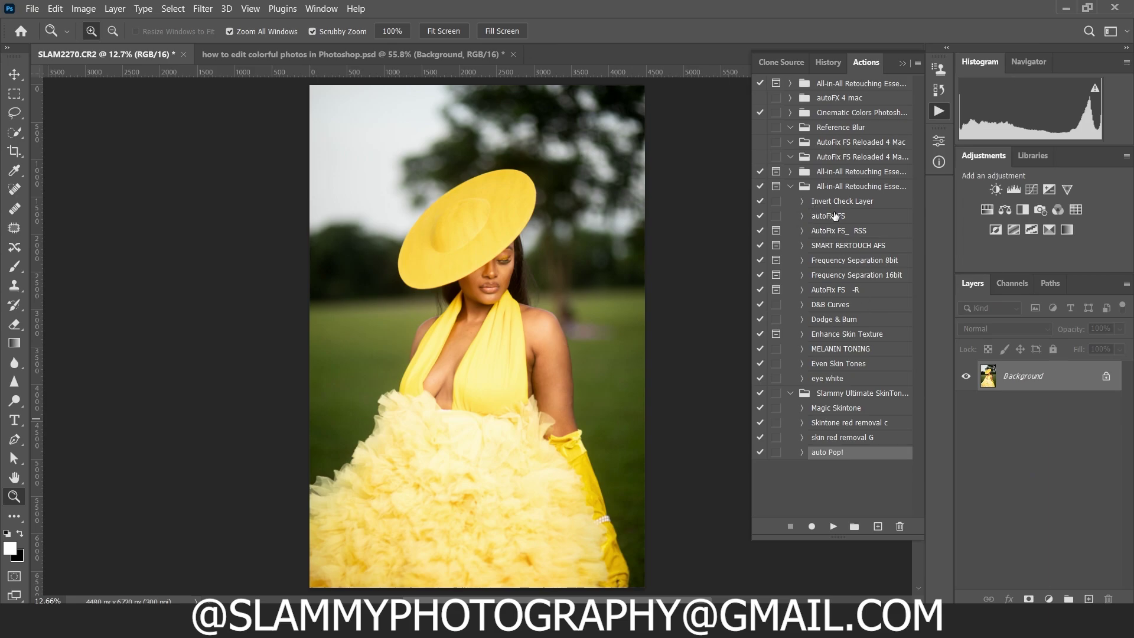
Run the autoFix FS action and compare the AutoFIX layer against the original on the face
click(841, 217)
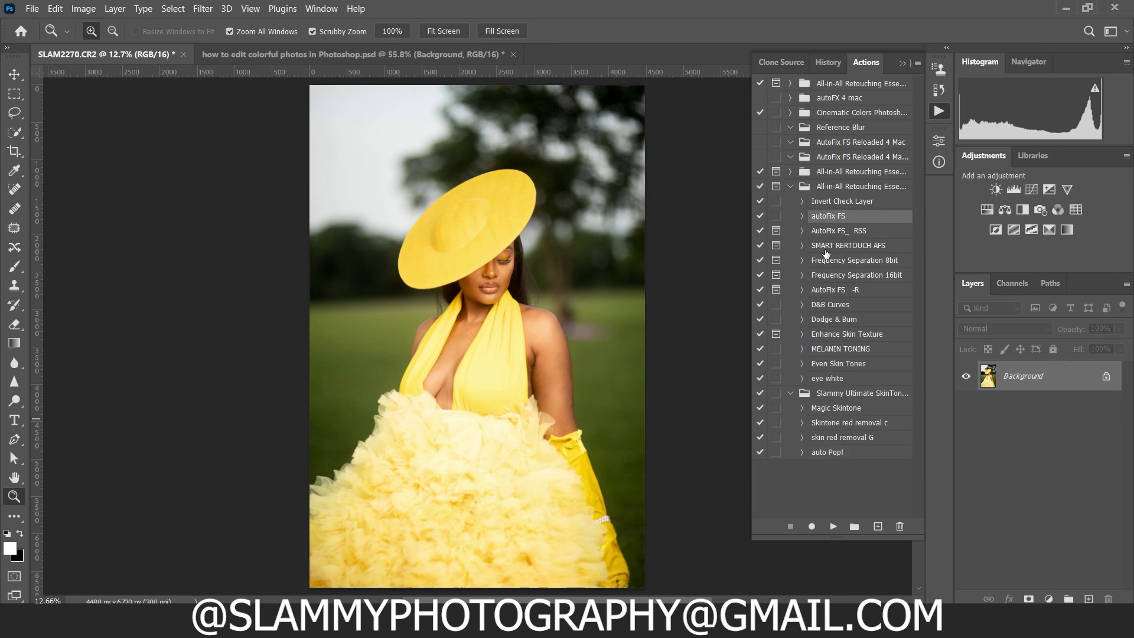
click(833, 526)
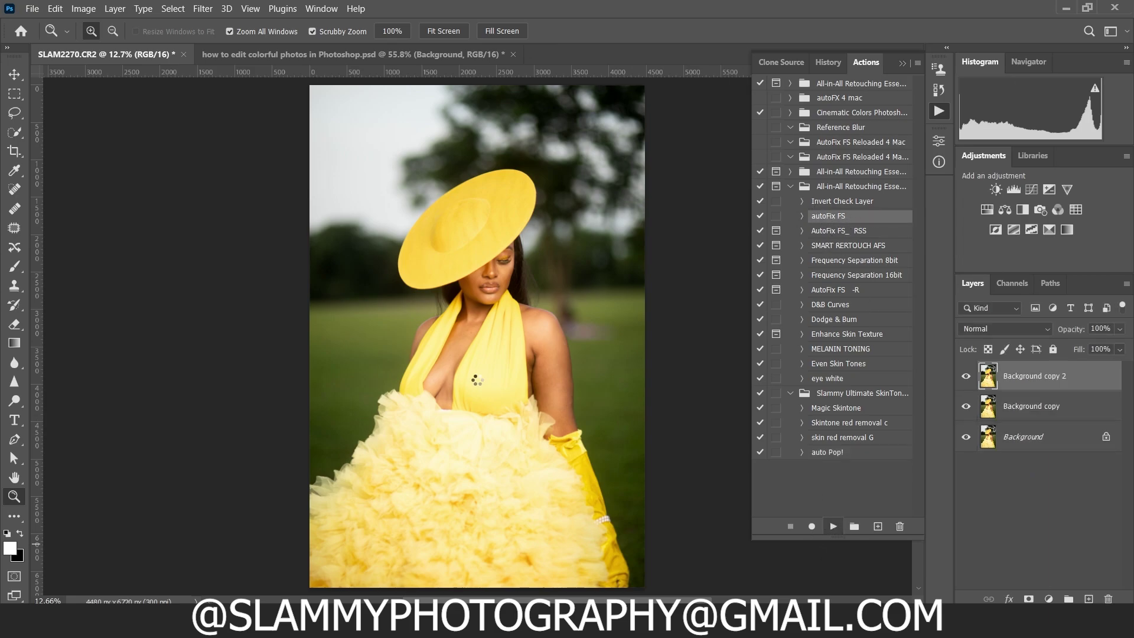
drag(486, 271, 559, 317)
click(966, 376)
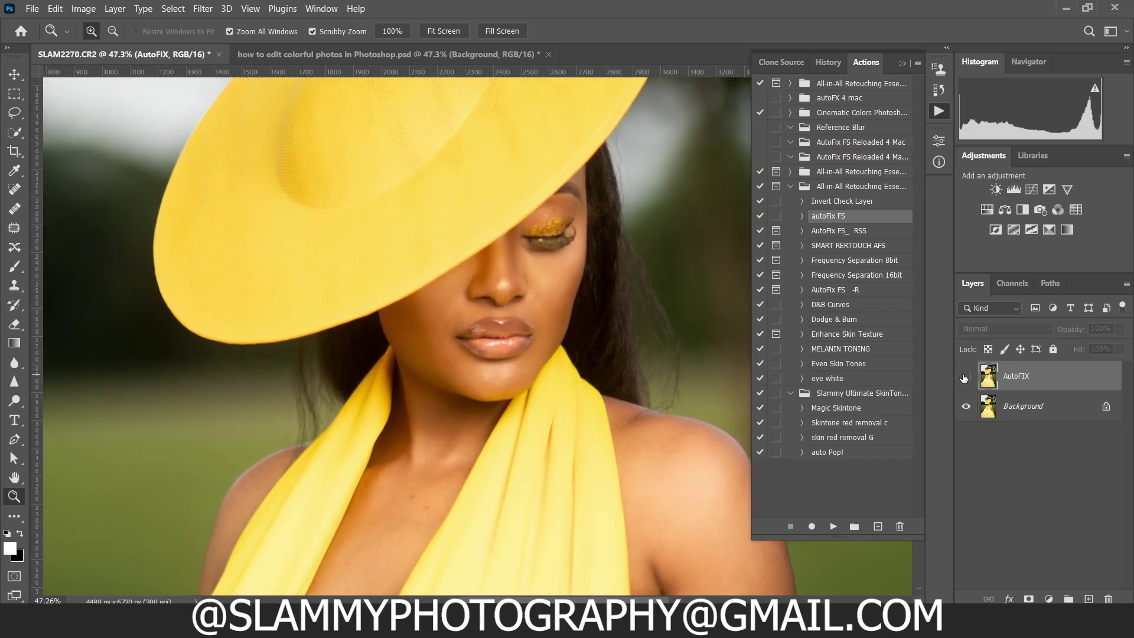
click(966, 376)
Compare AutoFIX closer on the face and on the neck and chest, then fit on screen
drag(572, 256, 591, 280)
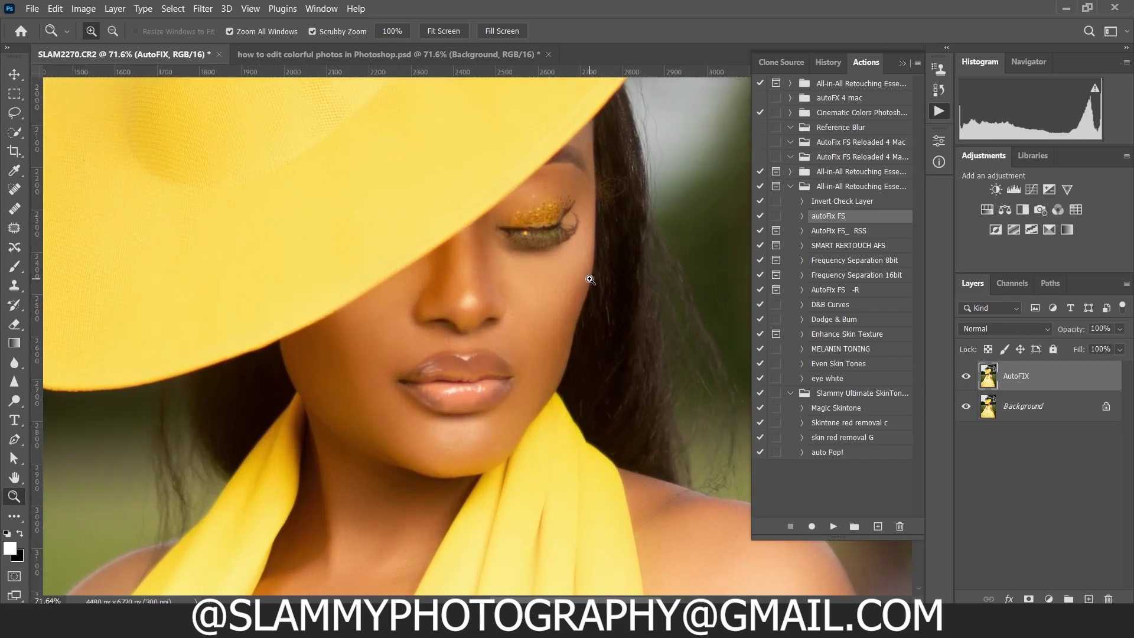
click(967, 376)
click(966, 377)
drag(331, 458, 677, 88)
click(967, 377)
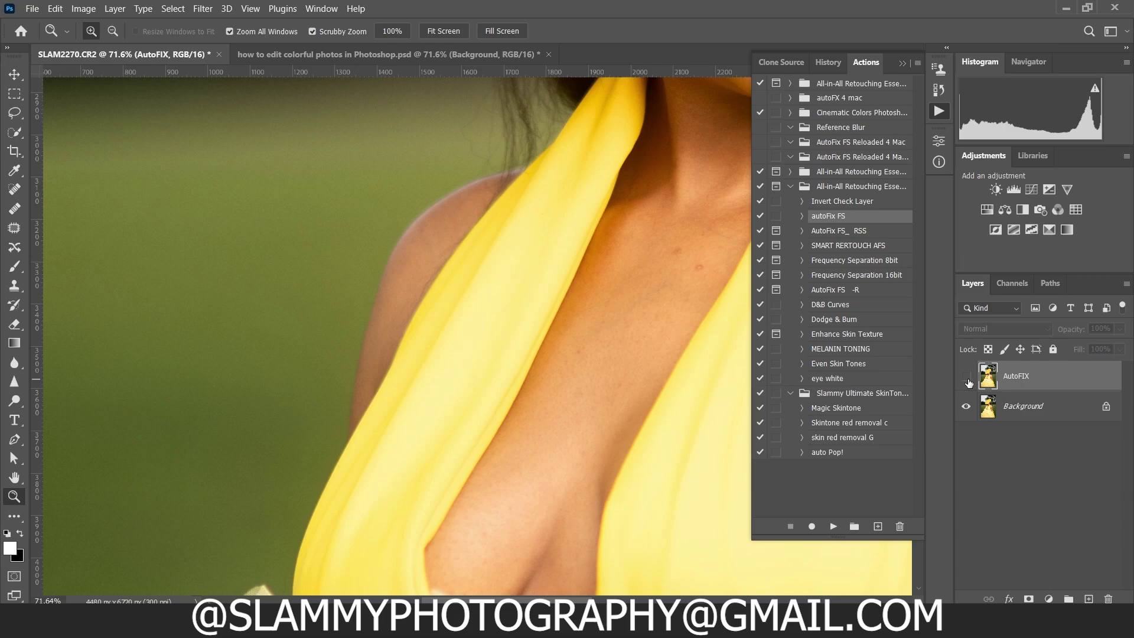
click(967, 377)
click(251, 8)
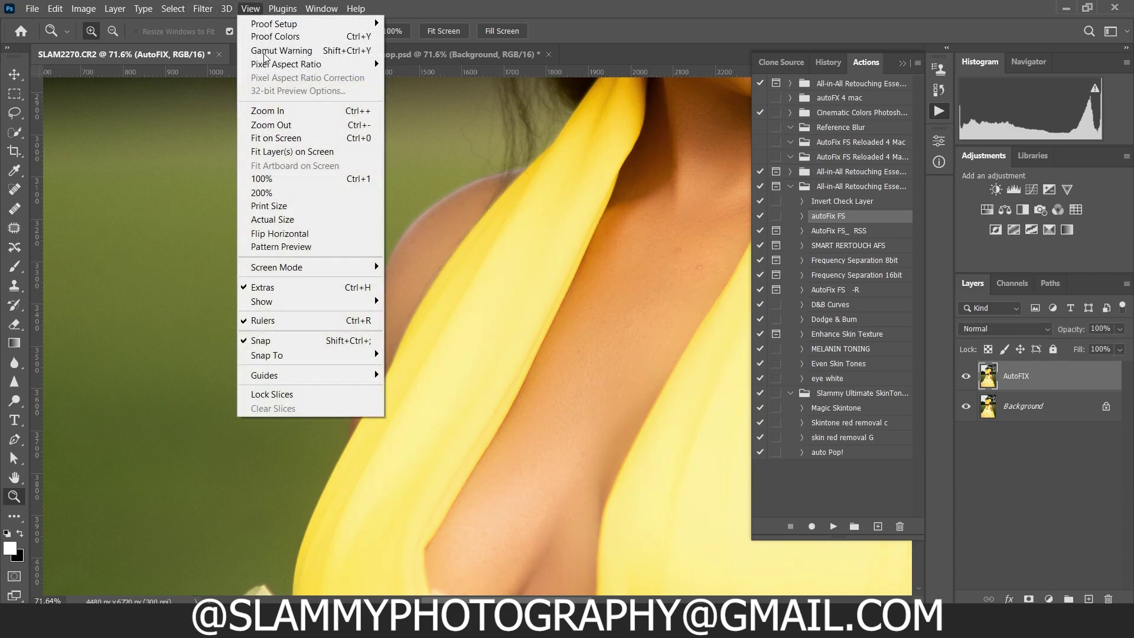
click(301, 138)
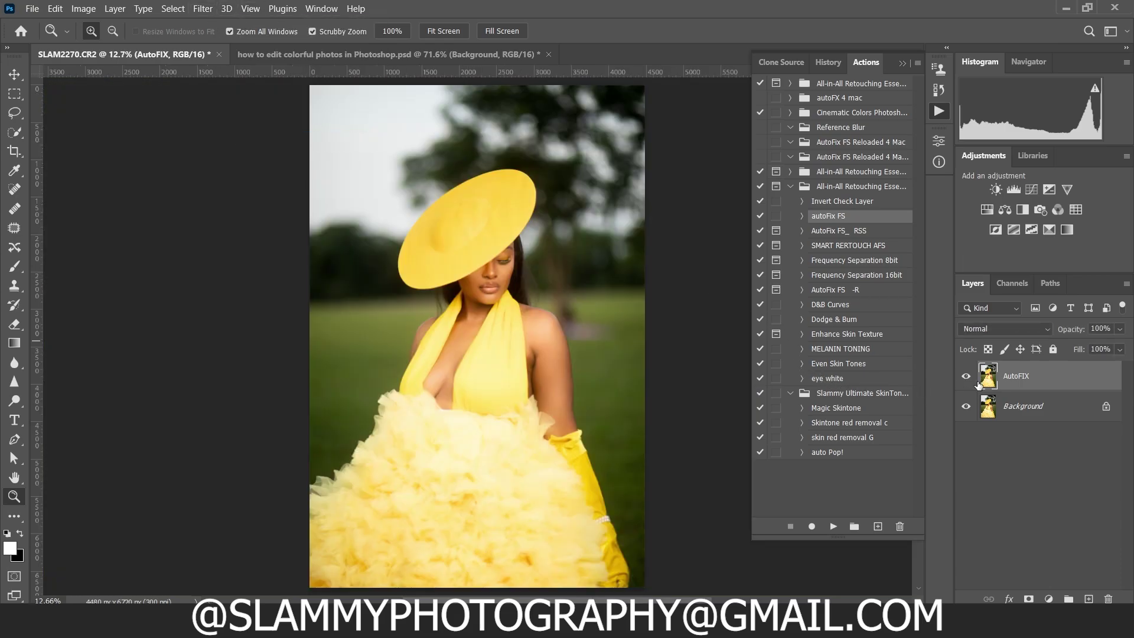
Show AutoFIX, review the History panel, then collapse the panels and inspect the face
click(969, 380)
click(939, 90)
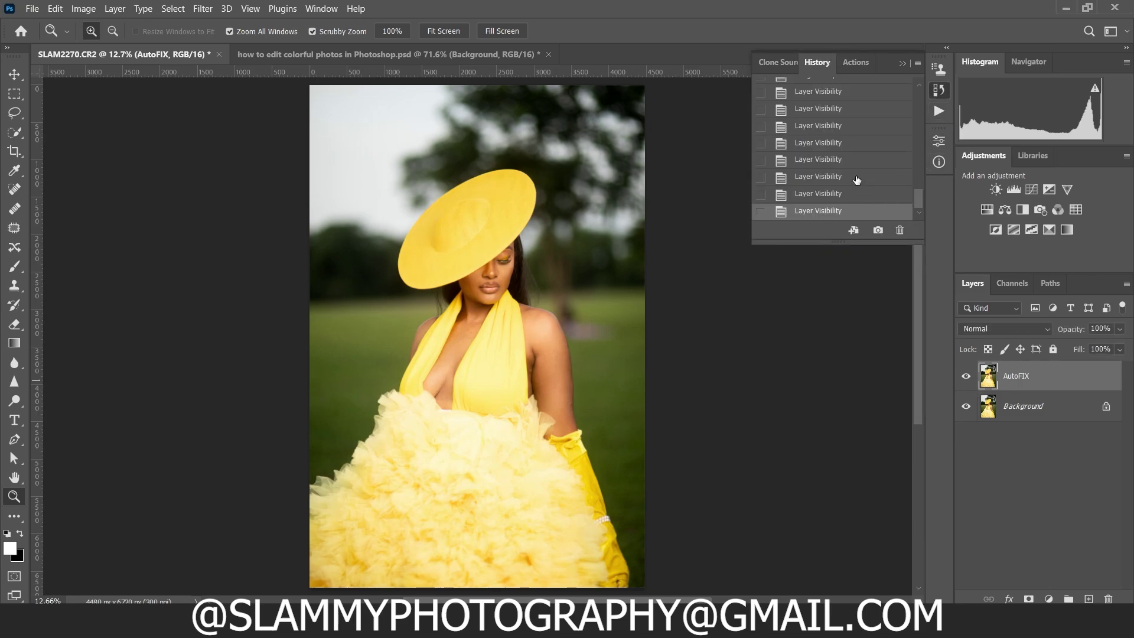
mouse_move(919, 201)
mouse_down()
mouse_move(918, 160)
mouse_move(918, 199)
mouse_up()
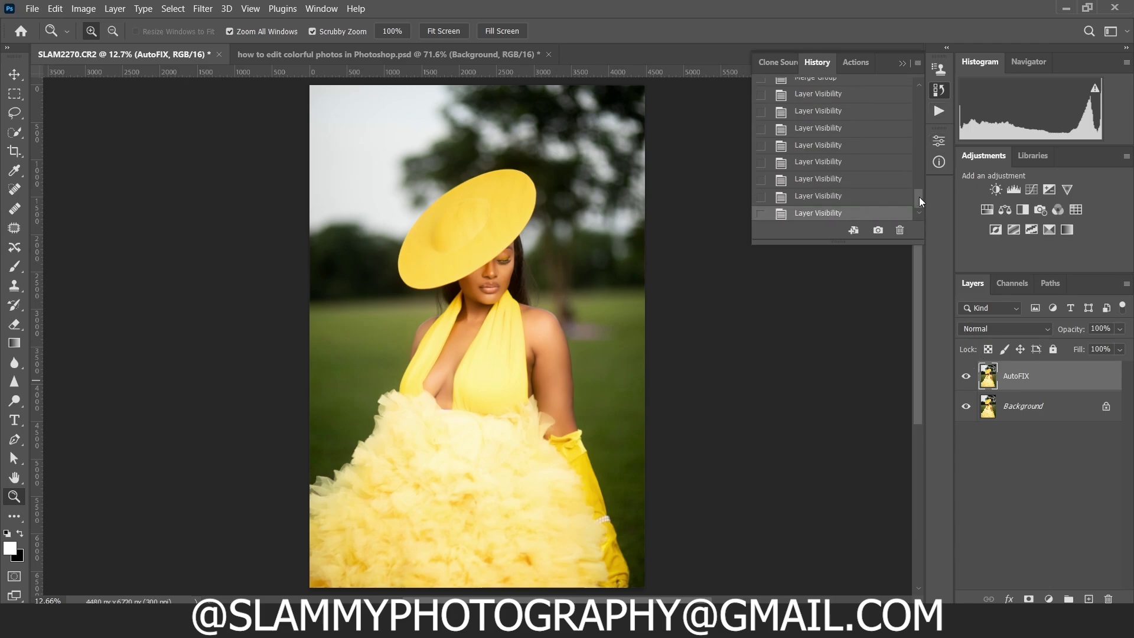
click(902, 63)
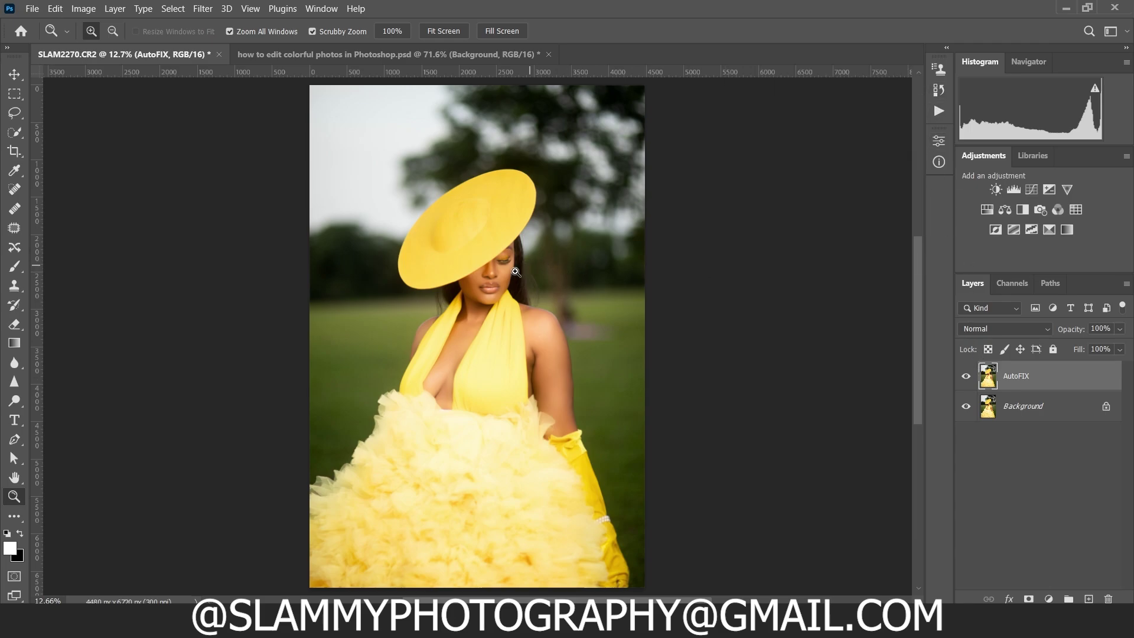
drag(490, 251, 547, 287)
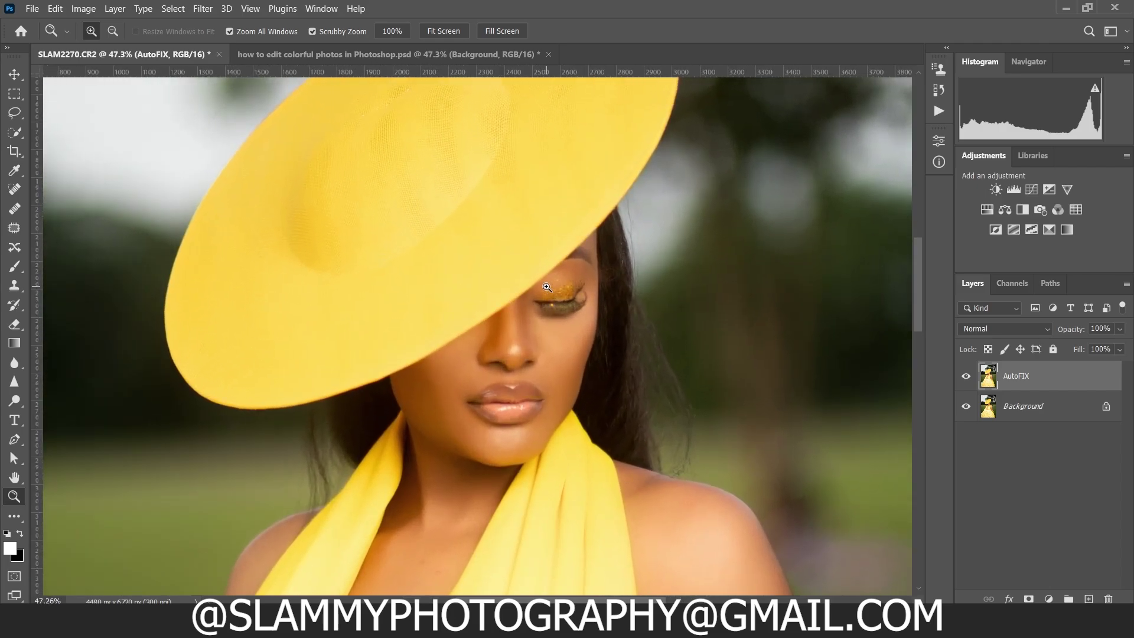
click(251, 8)
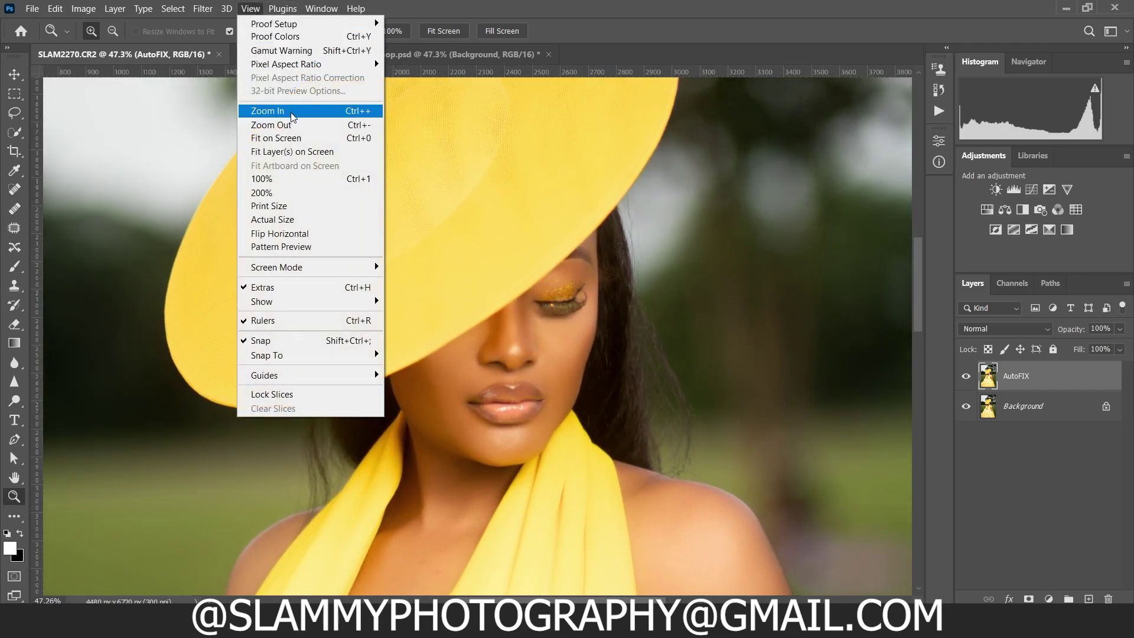
click(304, 138)
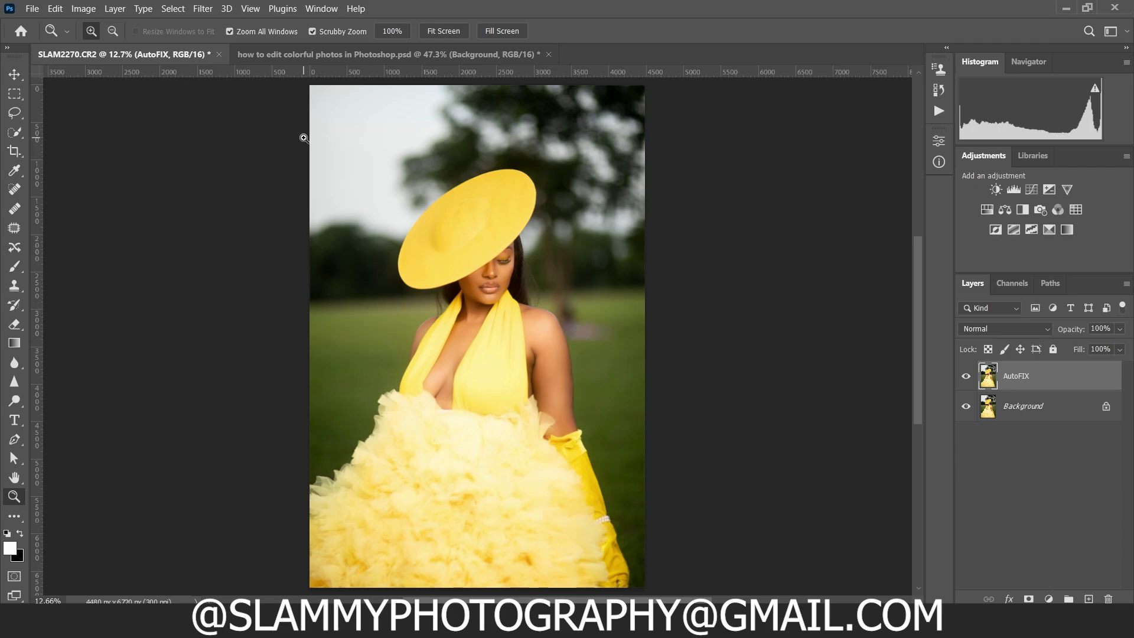
Compare AutoFIX around the eye, then duplicate it into an AutoFIX copy layer
click(966, 377)
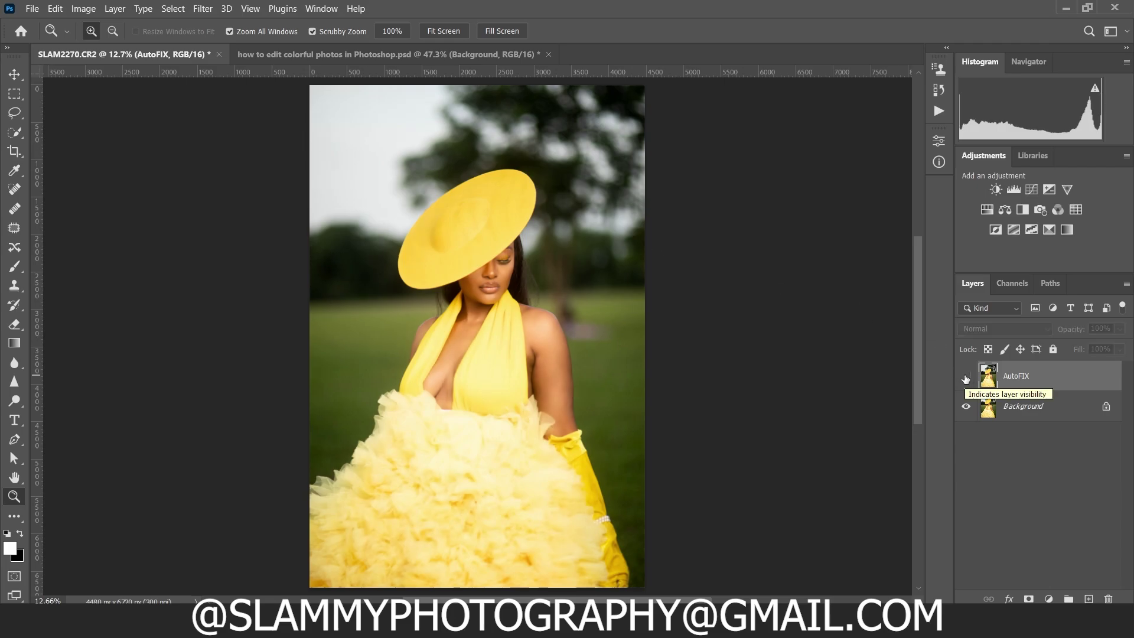
click(966, 378)
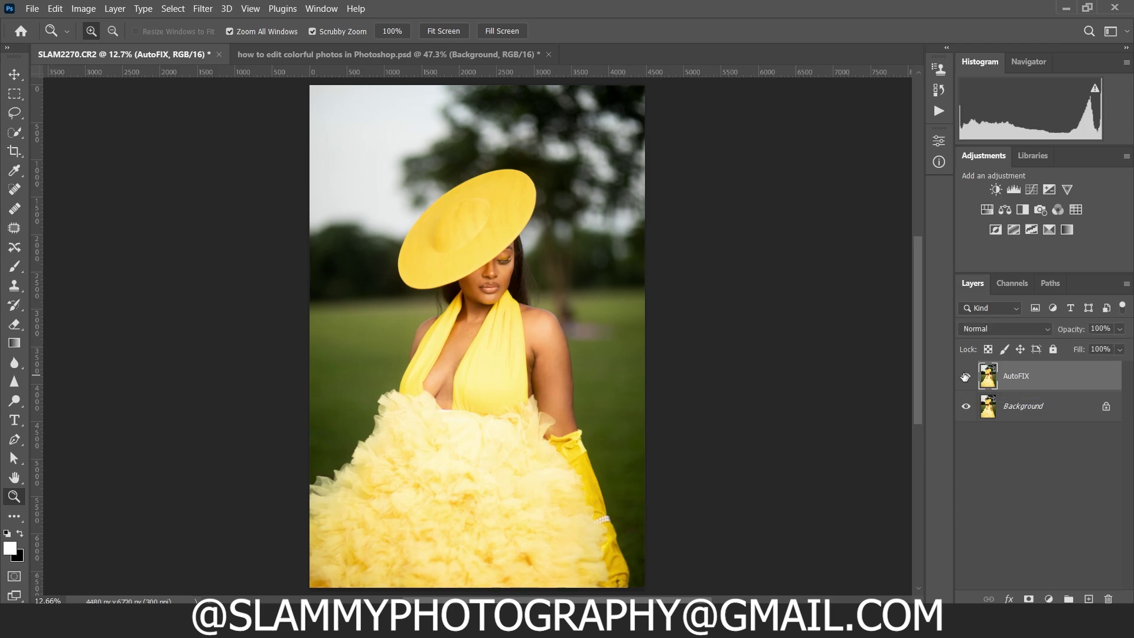
drag(508, 261, 565, 293)
click(250, 8)
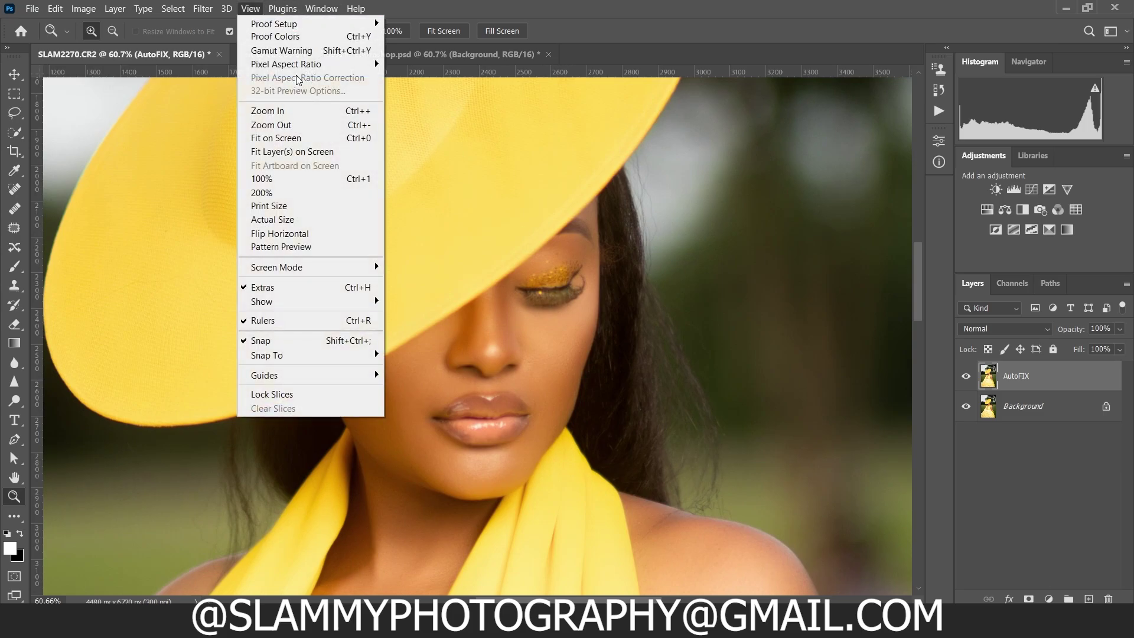
click(335, 142)
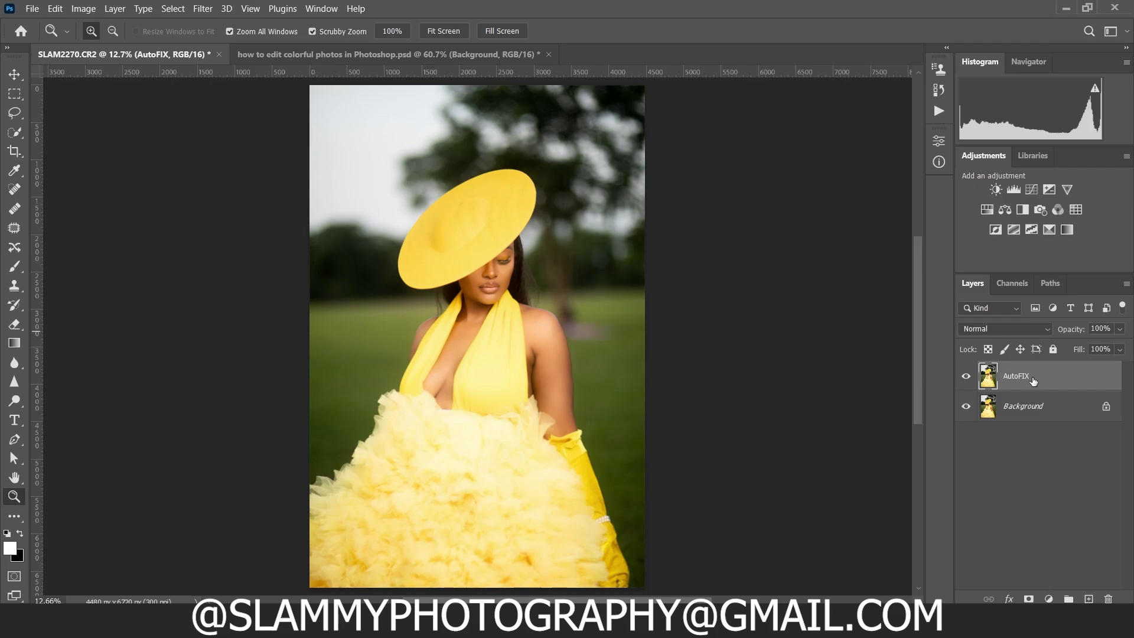
drag(1033, 381, 1090, 593)
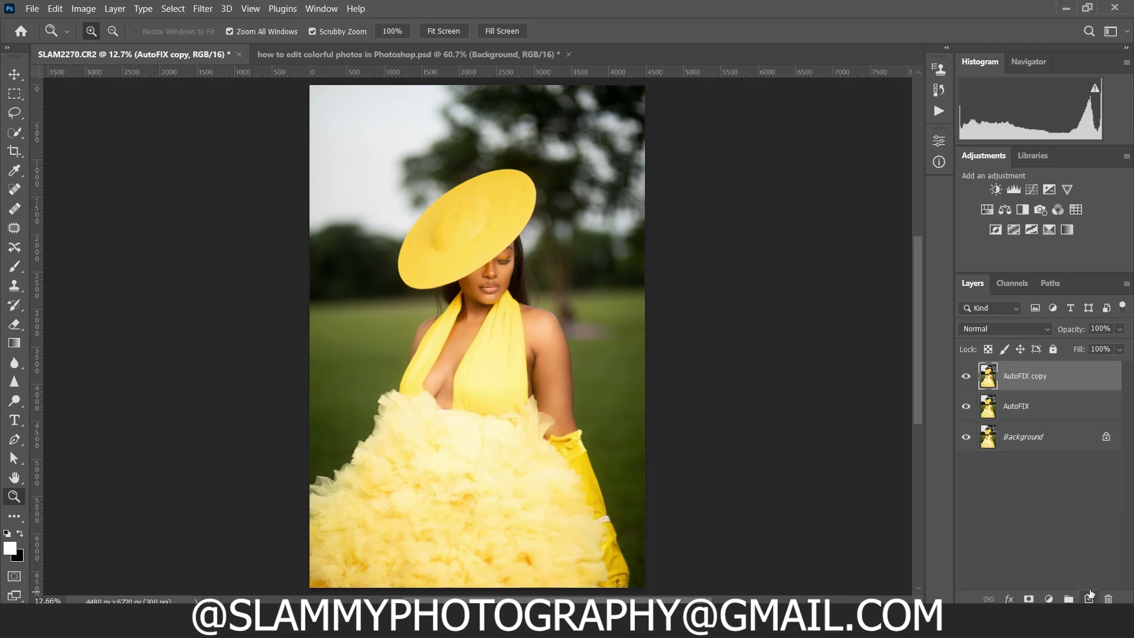
Open the Camera Raw Filter on the AutoFIX copy and switch to Masking to detect Person 1
click(203, 9)
click(279, 110)
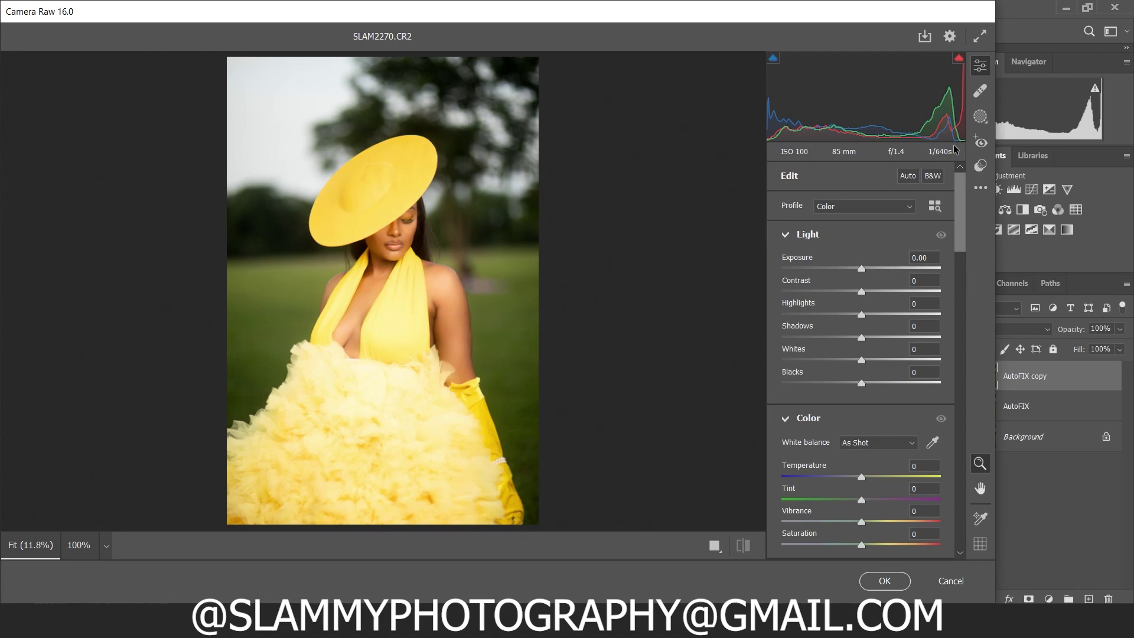
click(981, 119)
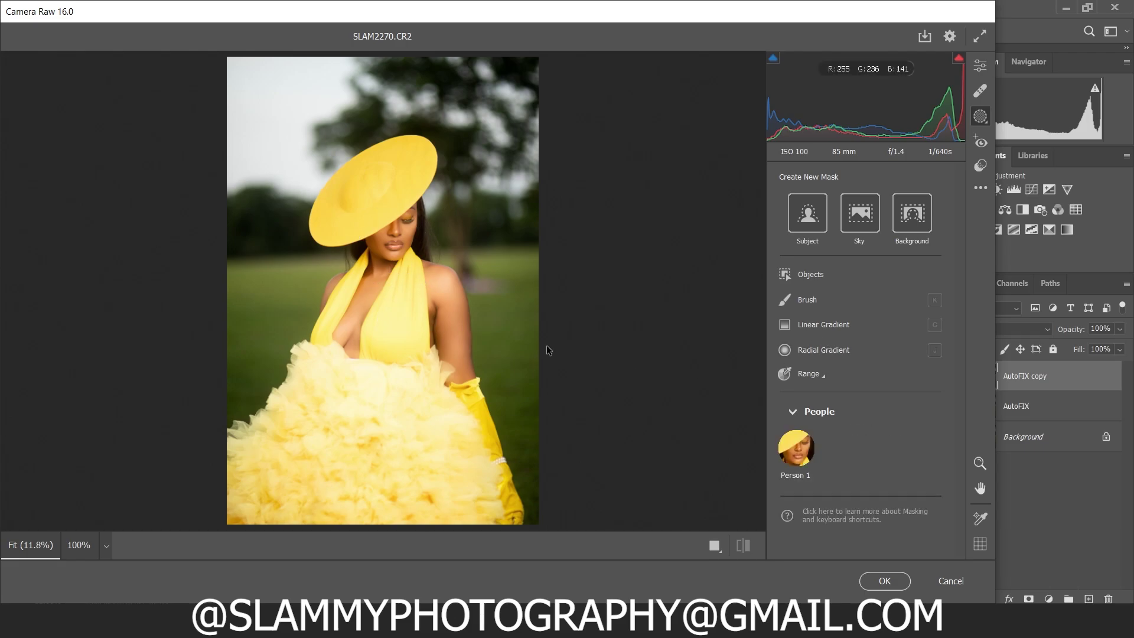
Create a Person 1 mask covering Facial Skin and Body Skin
click(790, 455)
click(789, 455)
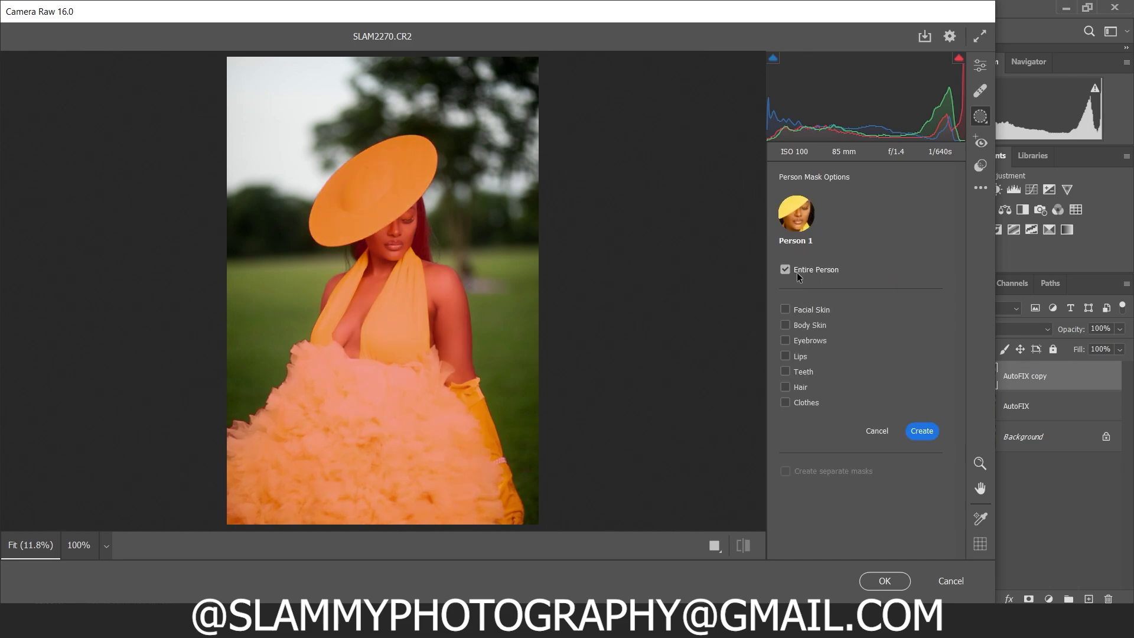
click(785, 310)
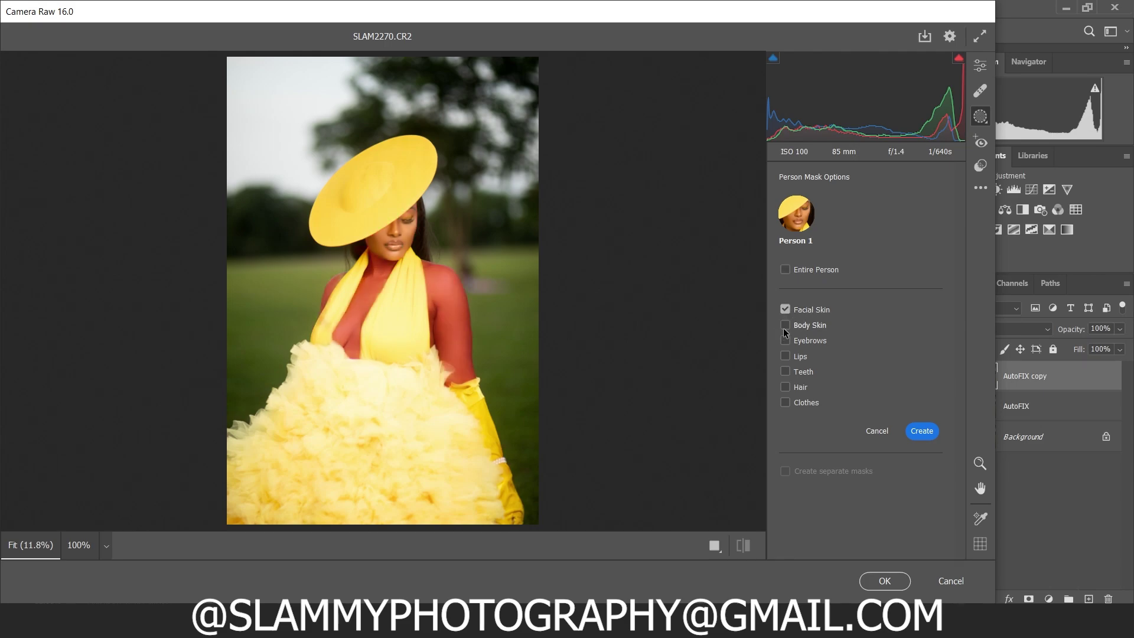
click(786, 324)
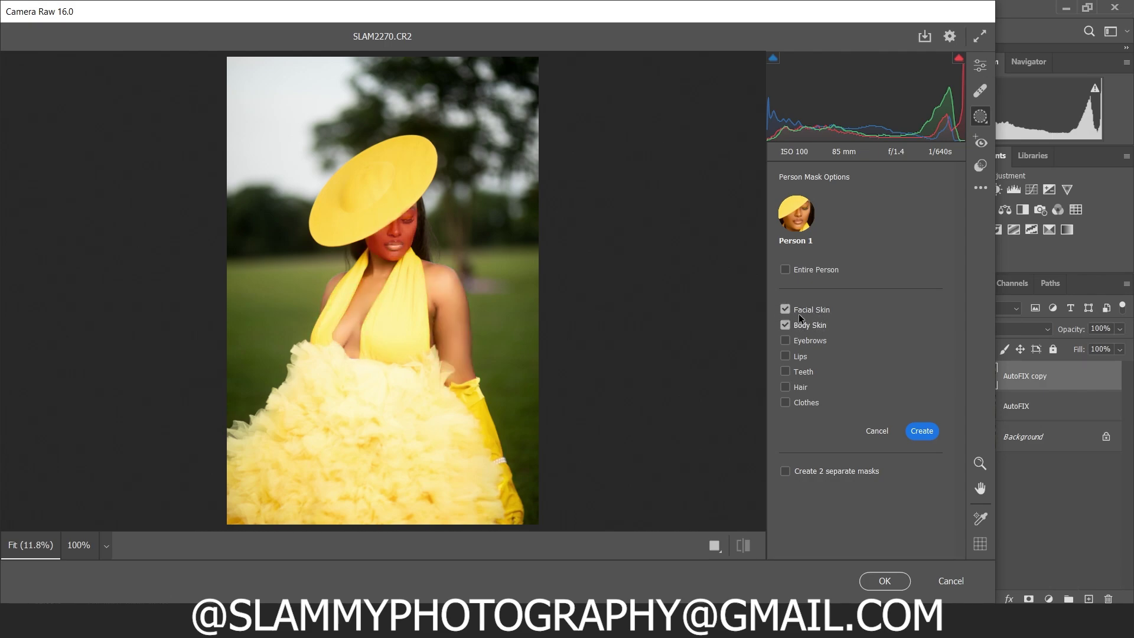
click(921, 432)
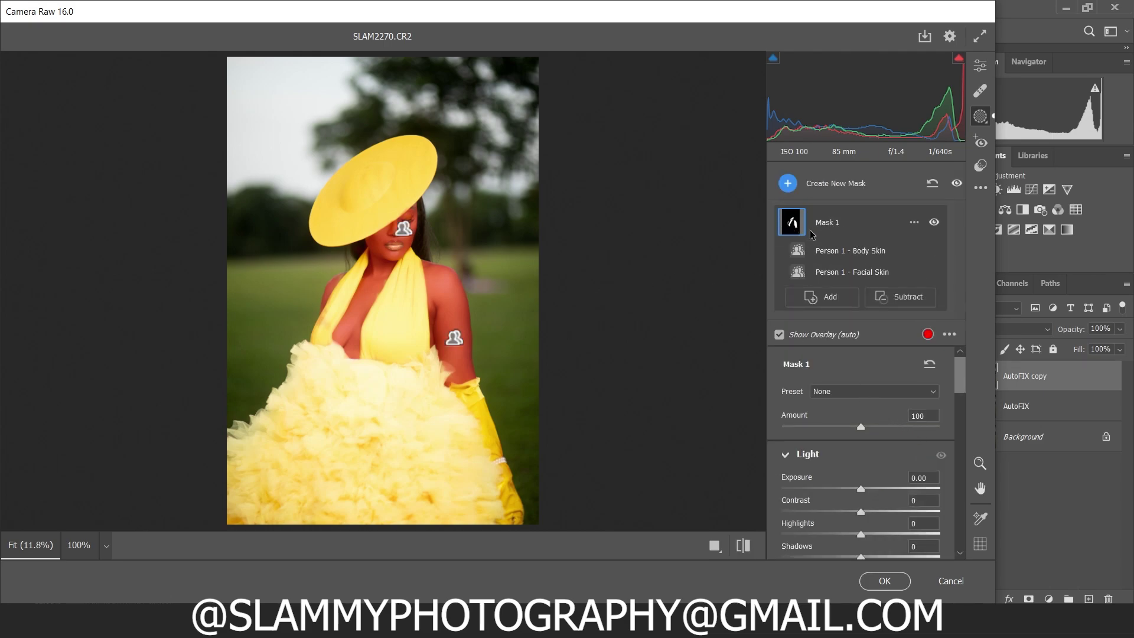
Test the skin mask with Exposure, hide the overlay, and set skin Exposure to +0.24
mouse_move(814, 478)
mouse_down()
mouse_move(789, 478)
mouse_move(839, 478)
mouse_move(749, 477)
mouse_move(905, 496)
mouse_move(803, 481)
mouse_up()
double_click(804, 481)
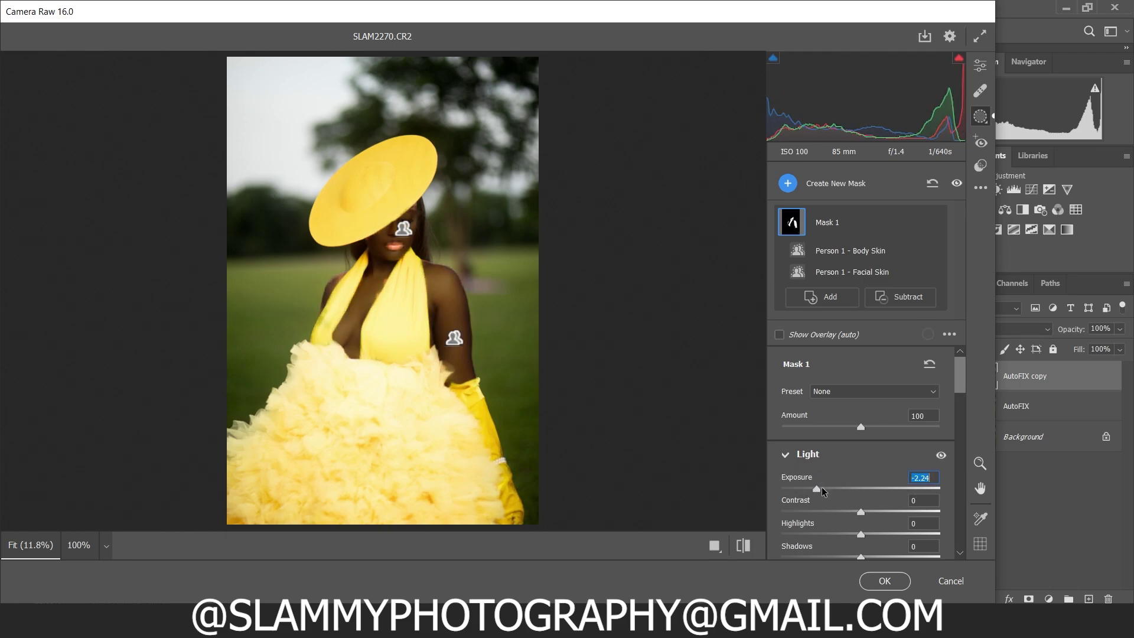
scroll(849, 449, down, 5)
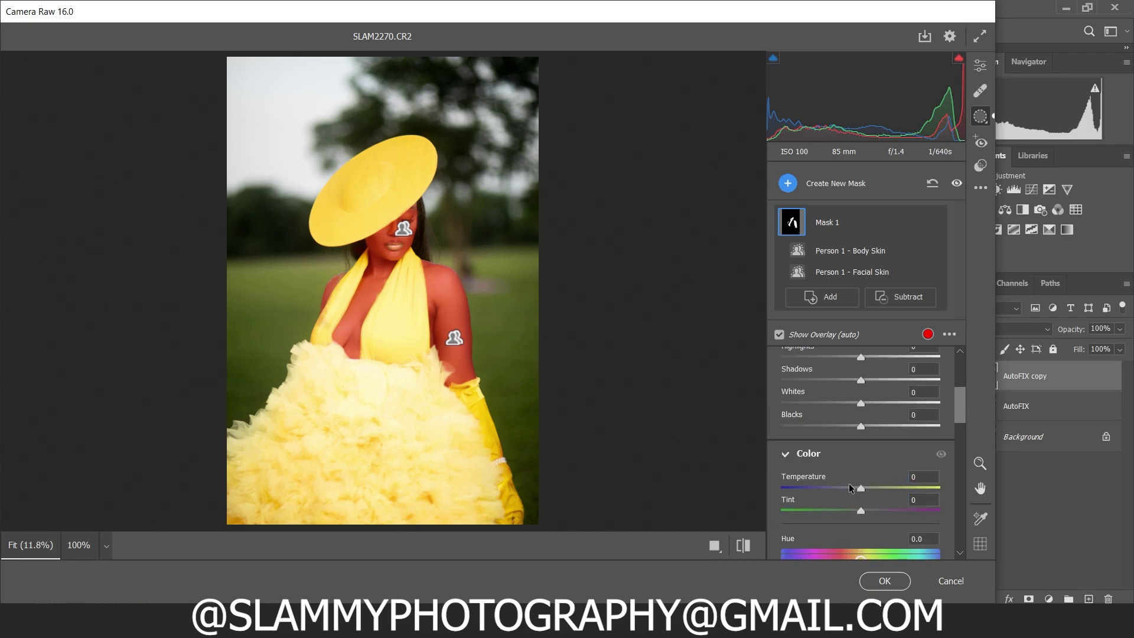
scroll(844, 456, up, 5)
key(y)
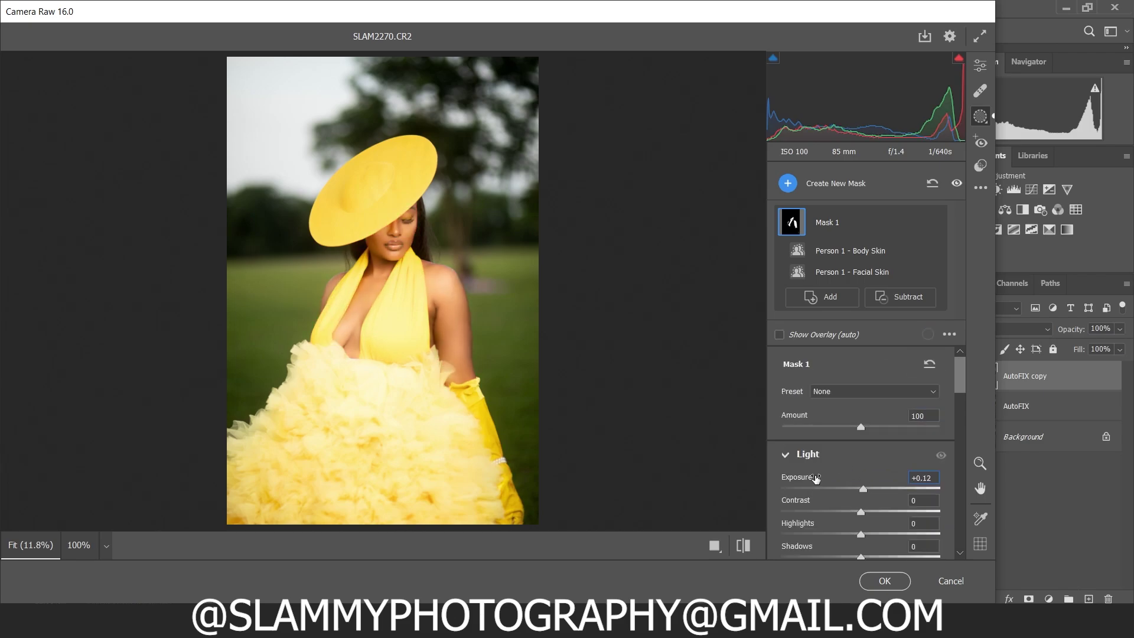
drag(814, 480, 814, 503)
Raise the masked skin's Saturation to +8
scroll(814, 502, down, 3)
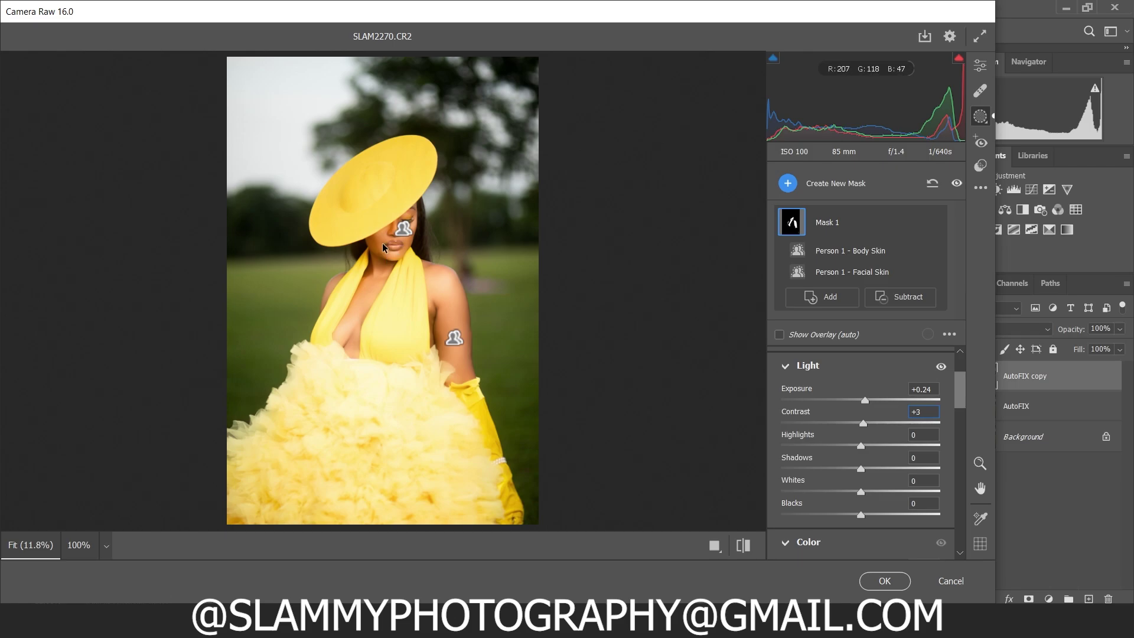
scroll(826, 480, down, 5)
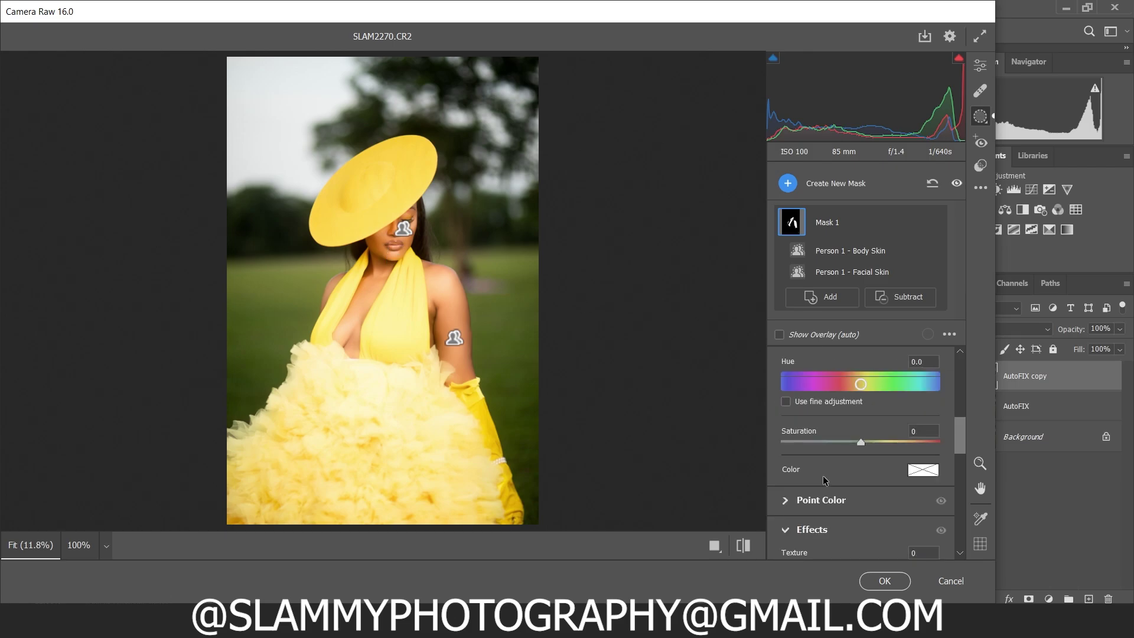
scroll(831, 467, up, 3)
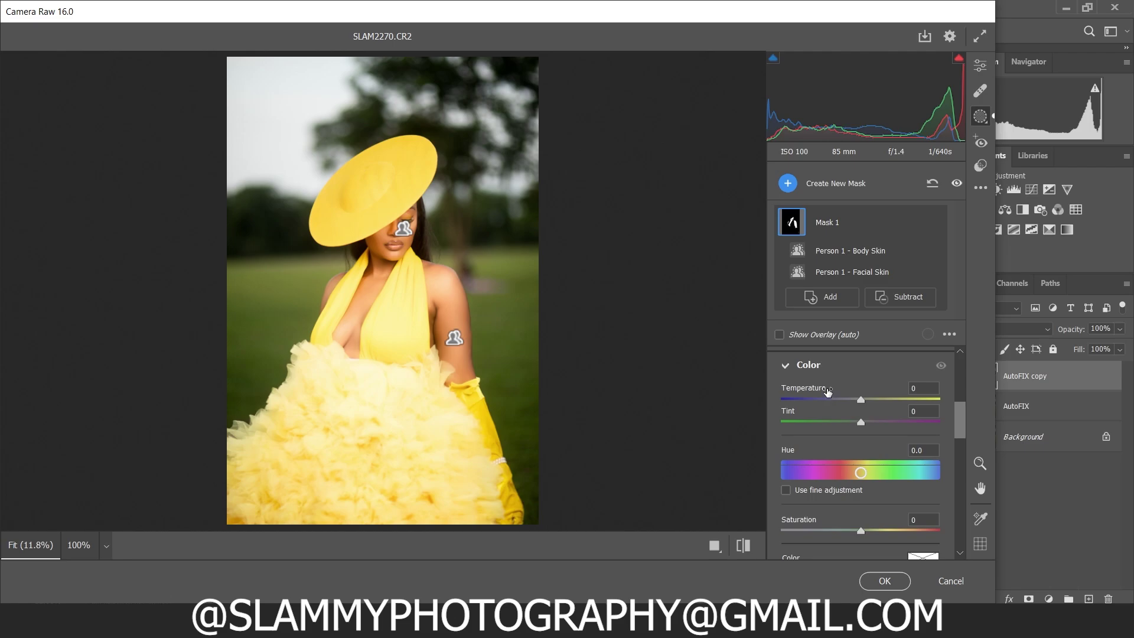
click(820, 393)
scroll(831, 450, down, 3)
scroll(832, 451, up, 2)
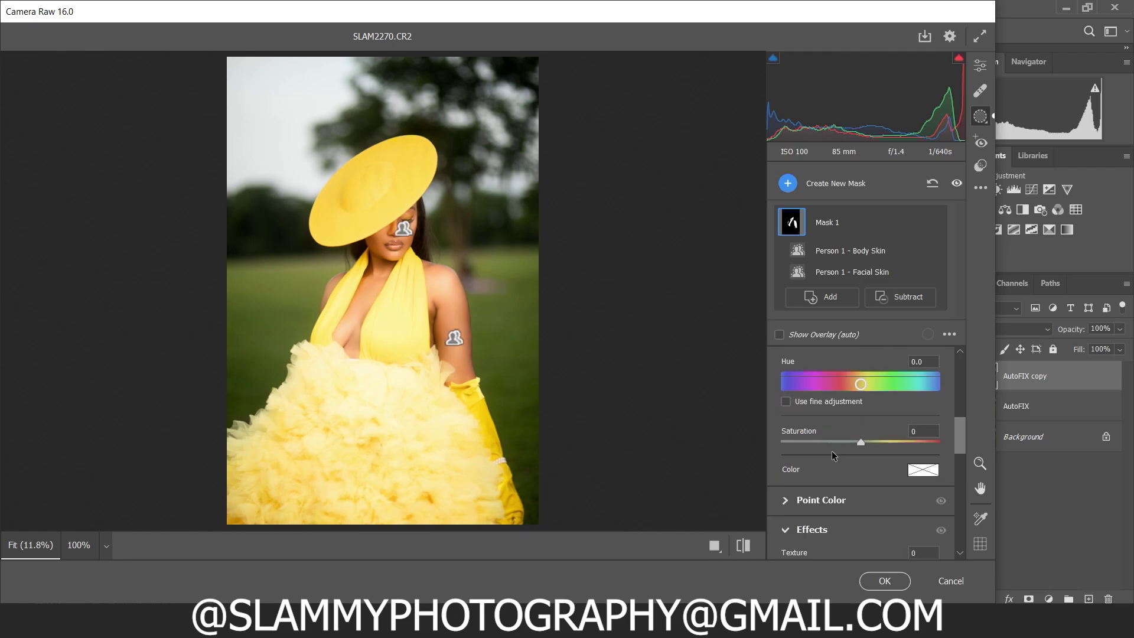
drag(826, 433, 829, 440)
Set skin Blacks to -10, Contrast +6, Temperature -8 and Whites +33
scroll(831, 439, up, 8)
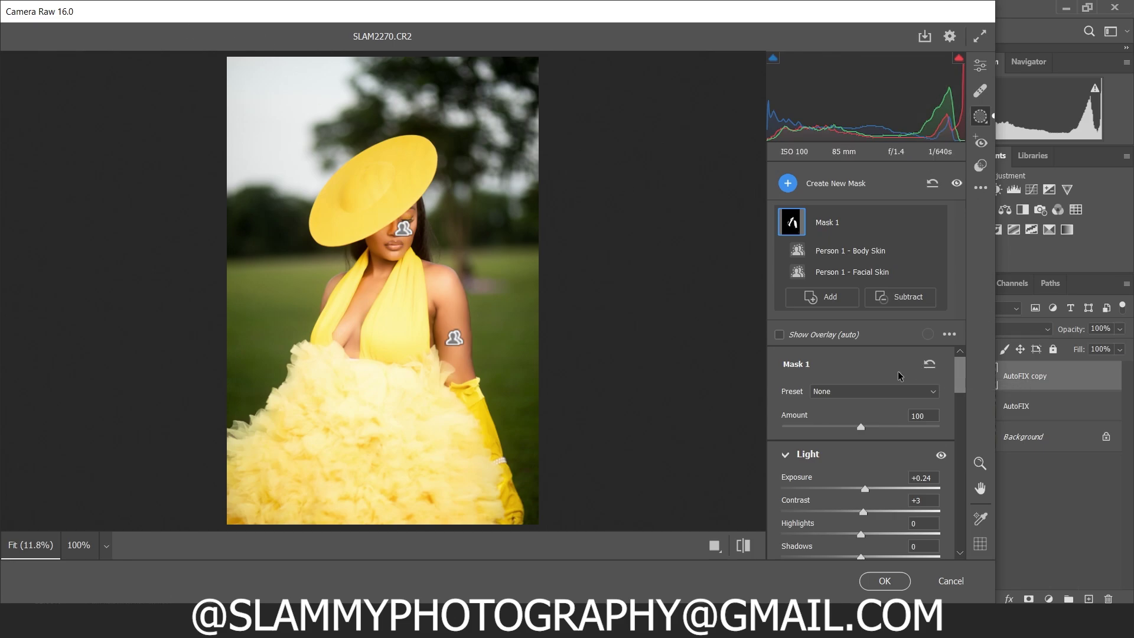
scroll(830, 524, down, 2)
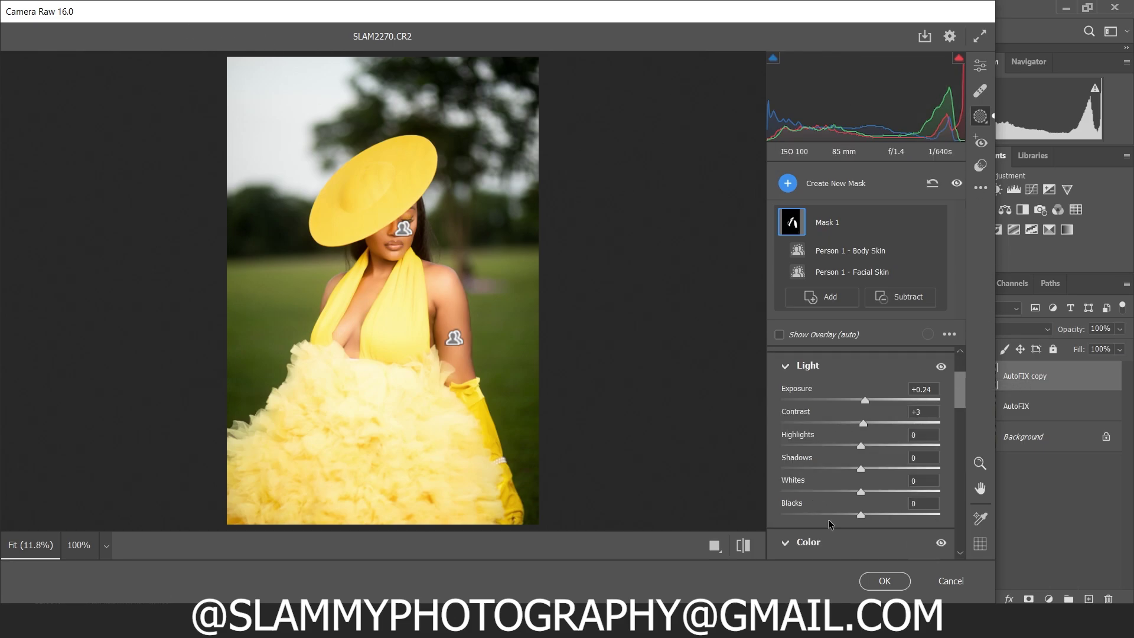
drag(824, 508, 812, 513)
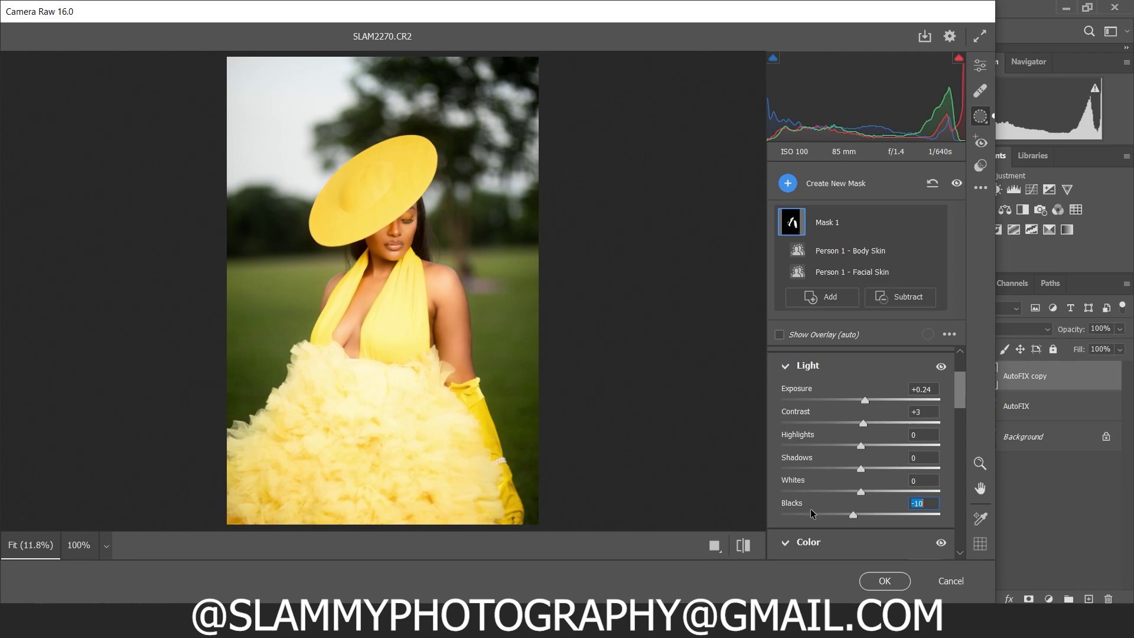
drag(812, 419, 818, 416)
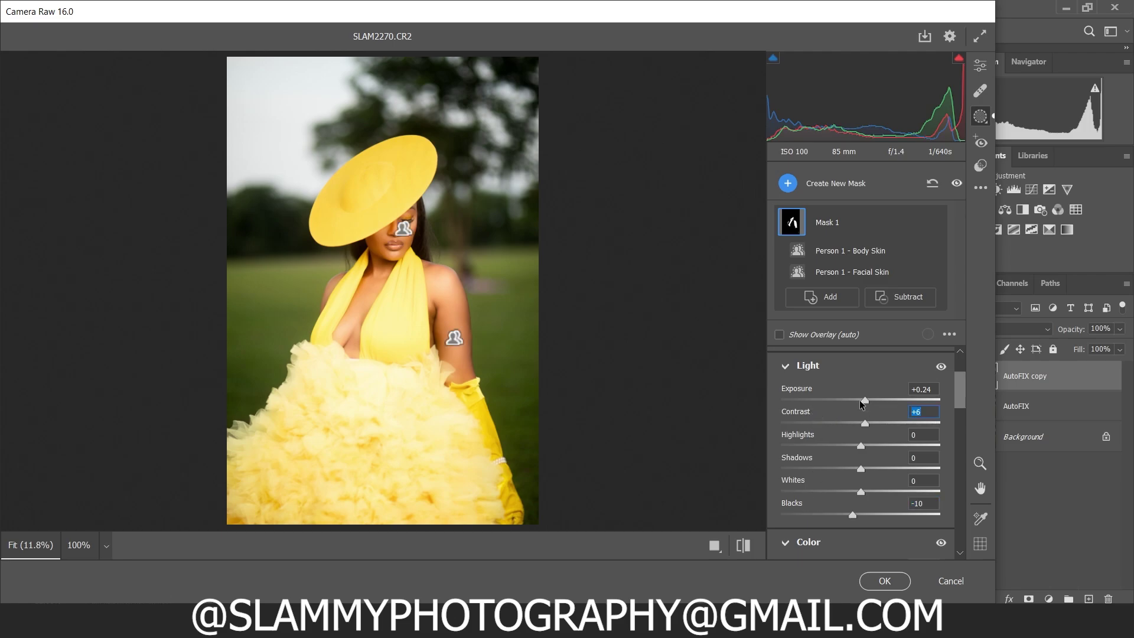
scroll(852, 452, down, 3)
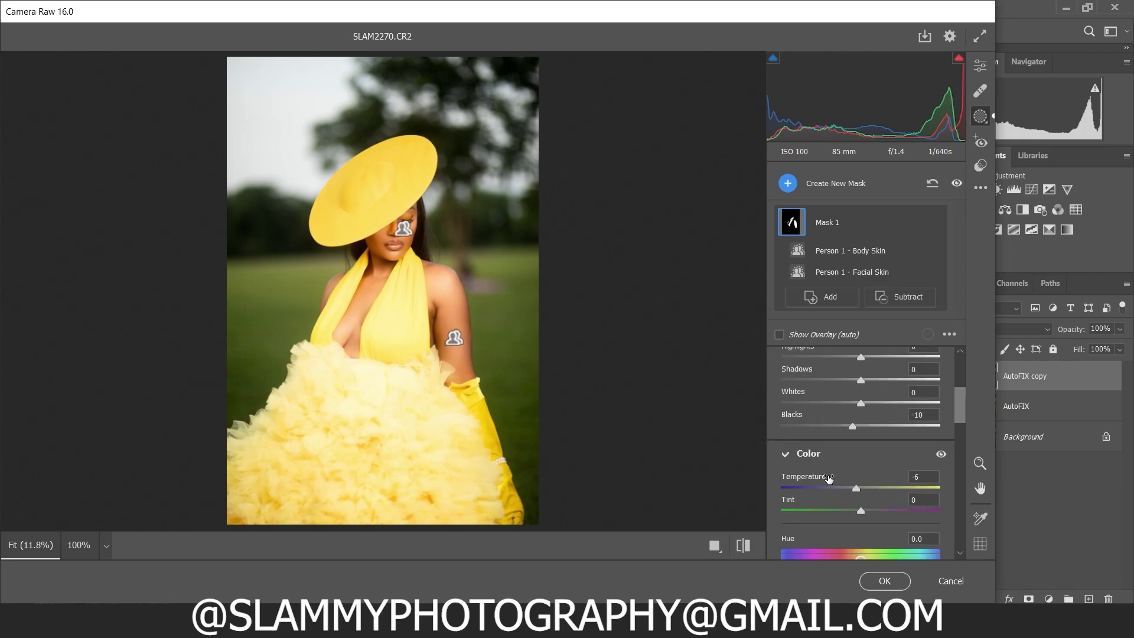
drag(828, 478, 827, 478)
scroll(824, 482, up, 3)
mouse_move(808, 485)
mouse_down()
mouse_move(836, 492)
mouse_move(811, 486)
mouse_up()
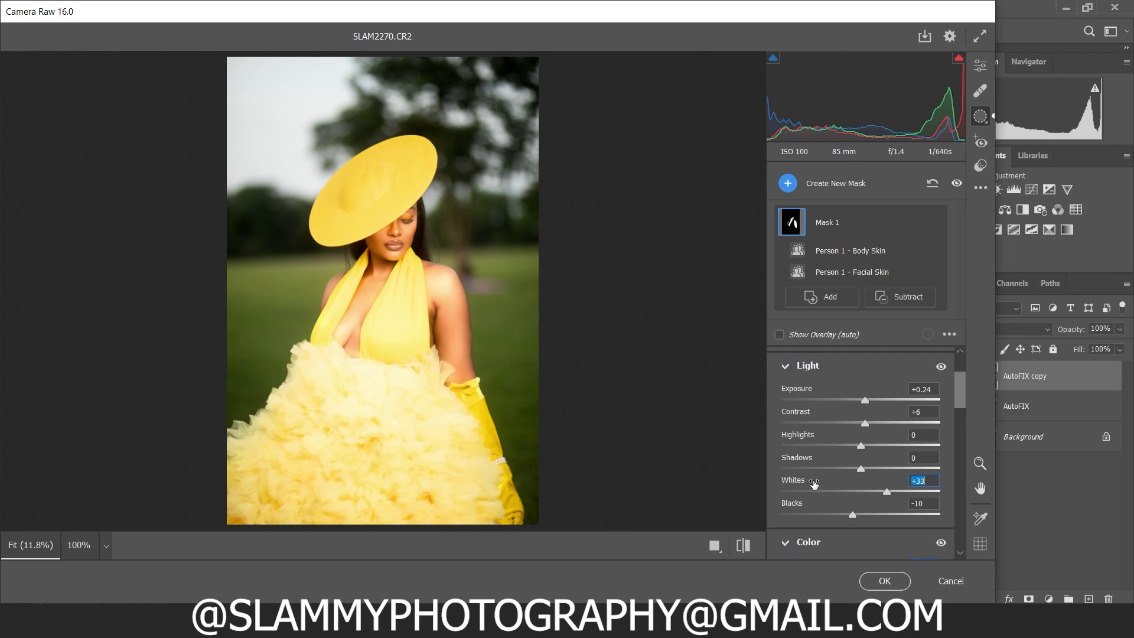
click(985, 71)
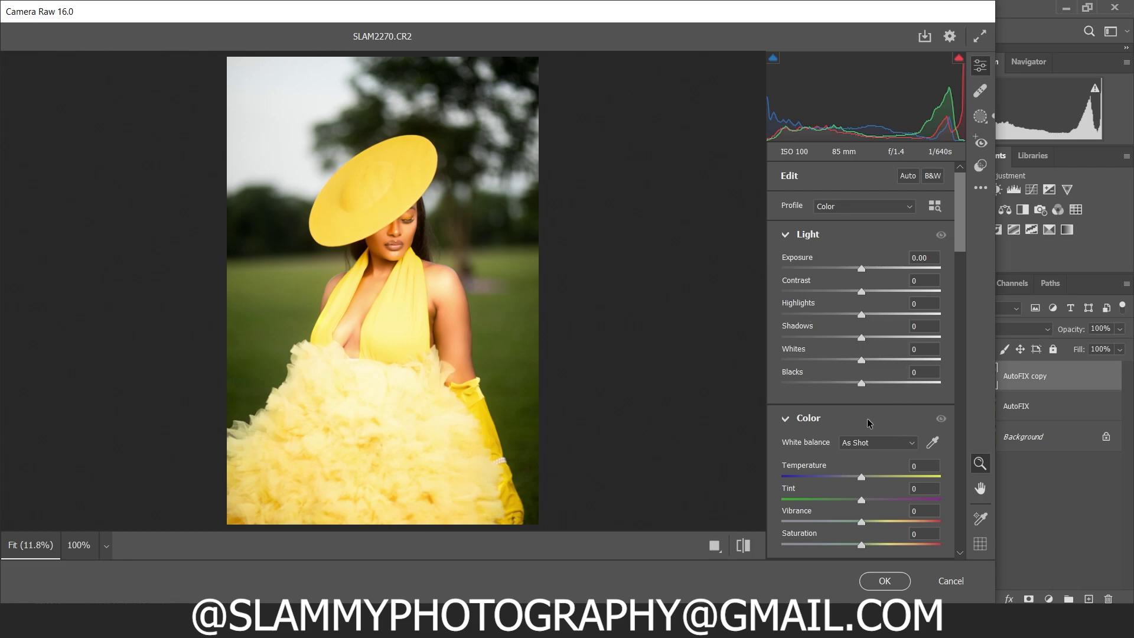
Set global Blacks to -8 and Contrast to +2, then compare before and after
drag(817, 373, 809, 372)
drag(816, 286, 818, 286)
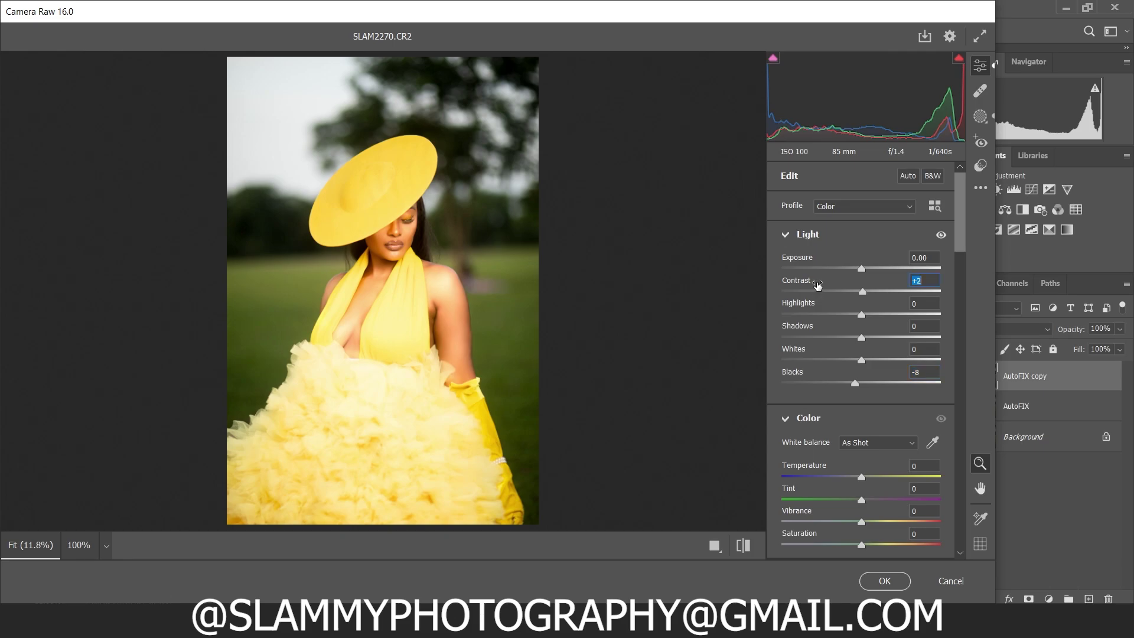
click(748, 547)
click(749, 547)
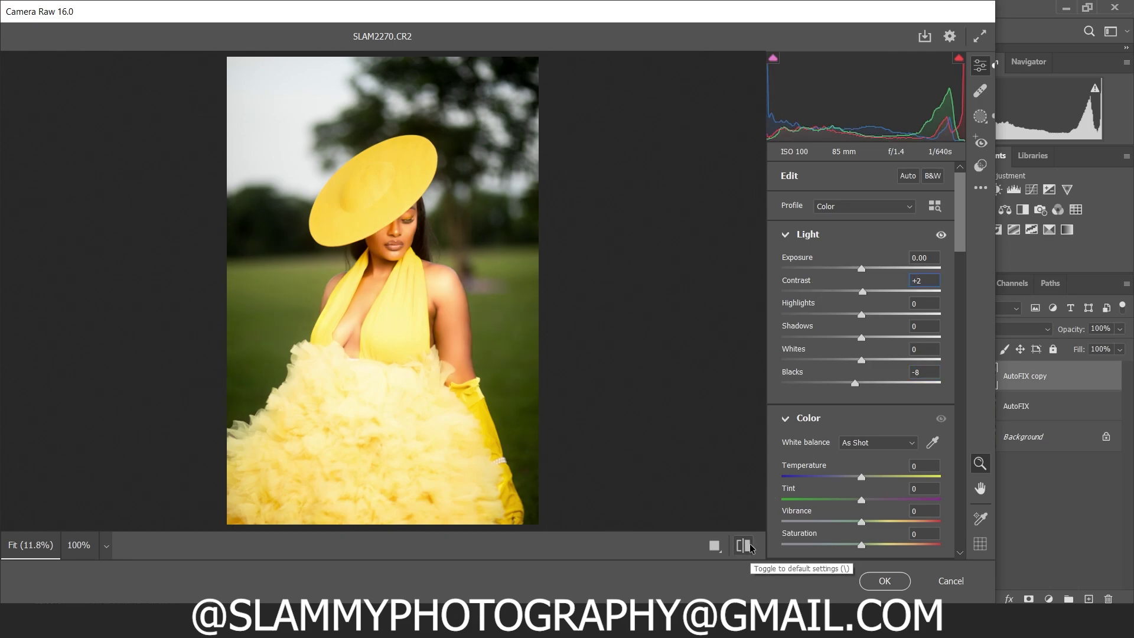
click(749, 546)
click(749, 546)
Apply the Camera Raw edits to AutoFIX copy and compare them against the layer below up close
click(870, 586)
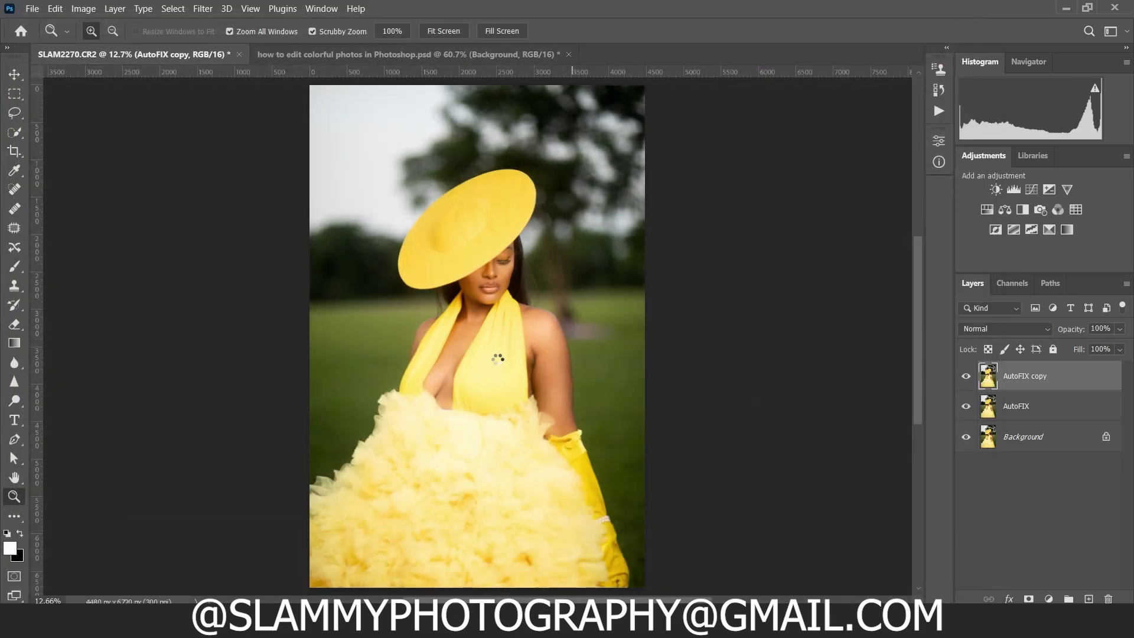
click(476, 281)
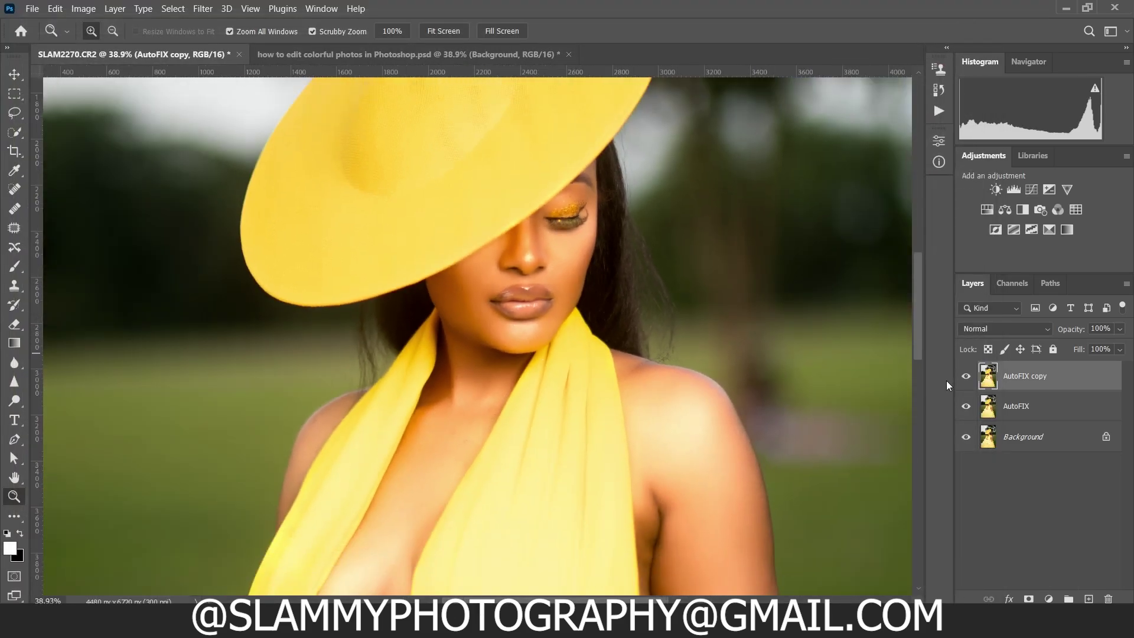
click(966, 377)
click(966, 377)
click(251, 8)
click(304, 138)
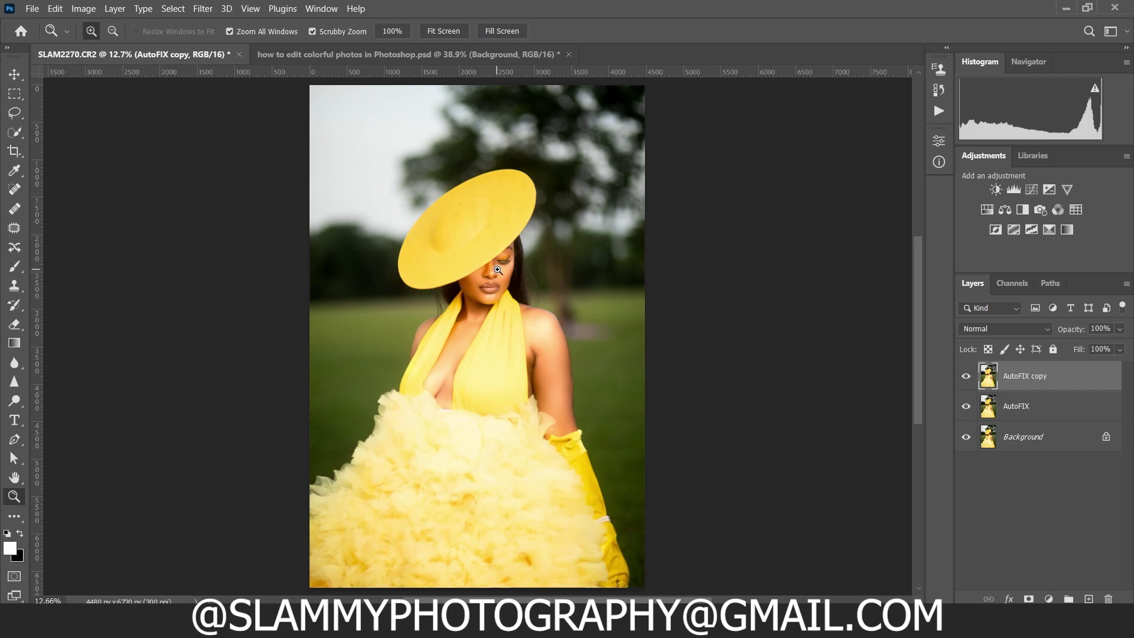
drag(498, 270, 570, 315)
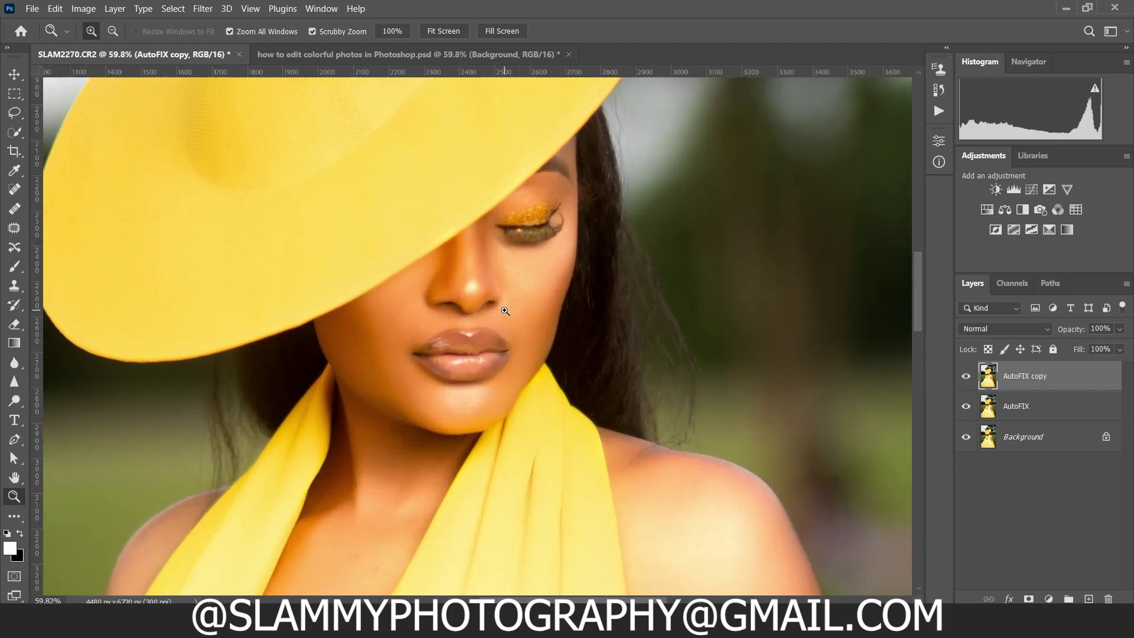
click(250, 9)
click(294, 137)
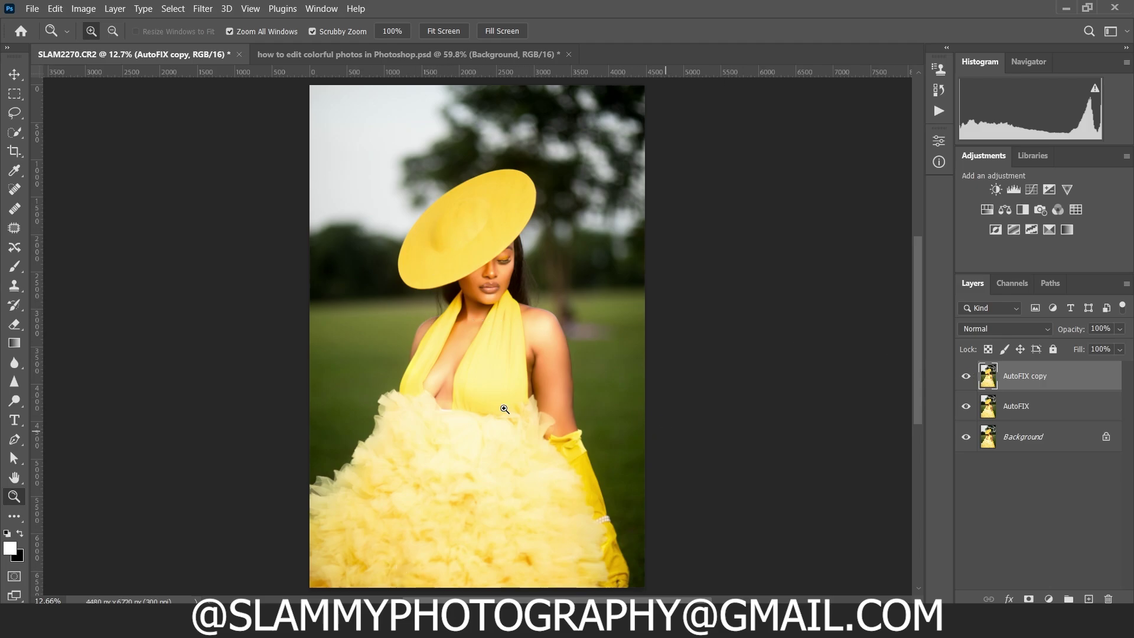
Duplicate the edited AutoFIX copy layer and rename it 'cloth'
drag(1056, 386, 1089, 598)
double_click(1033, 376)
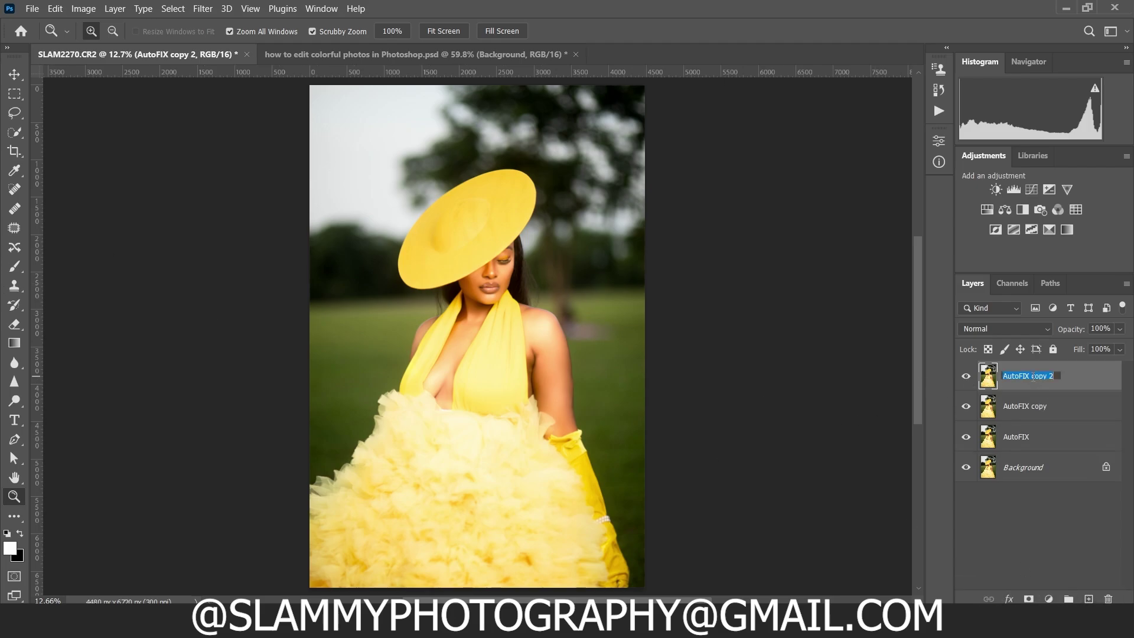
text(cloth)
key(Return)
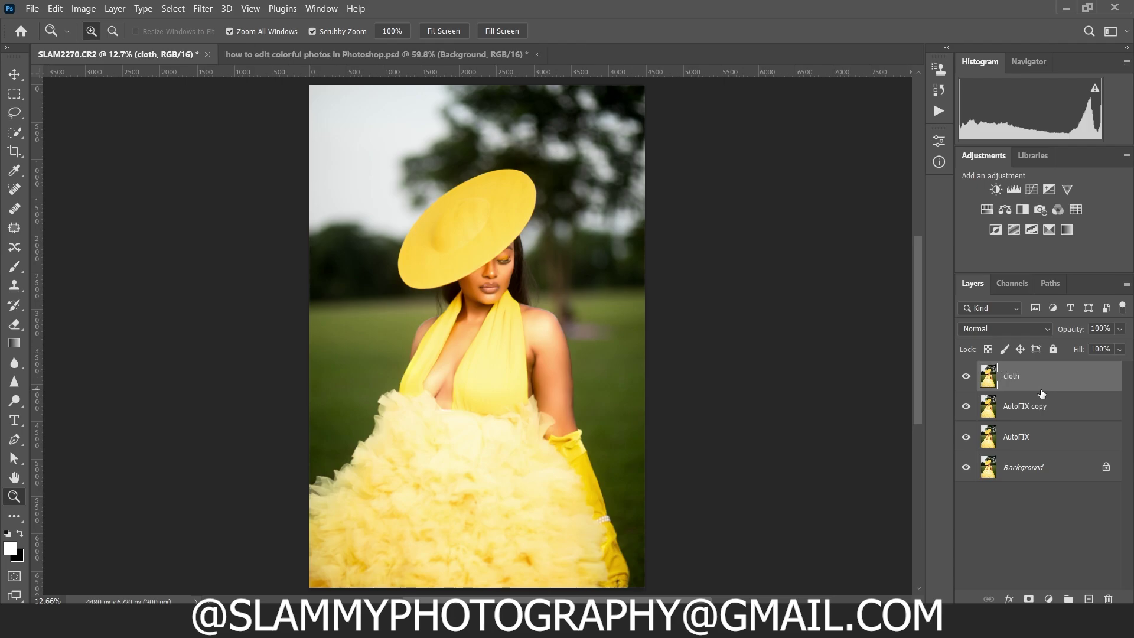
Quick-select the hat, straps, skirt and glove, subtract the neck, and add a layer mask
click(15, 136)
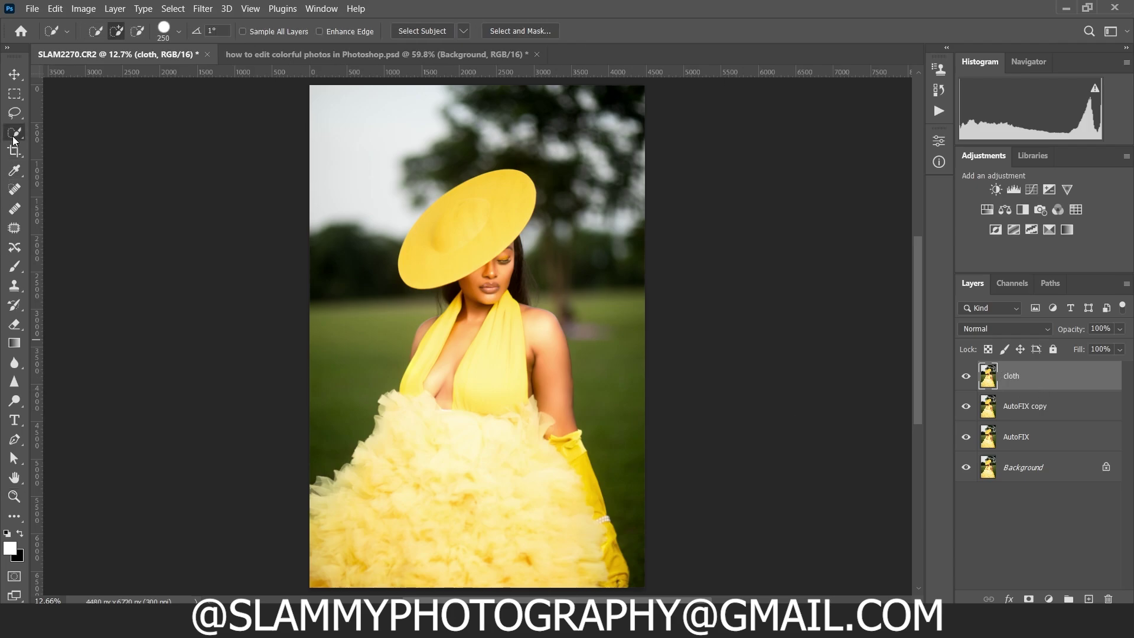
click(487, 212)
click(496, 381)
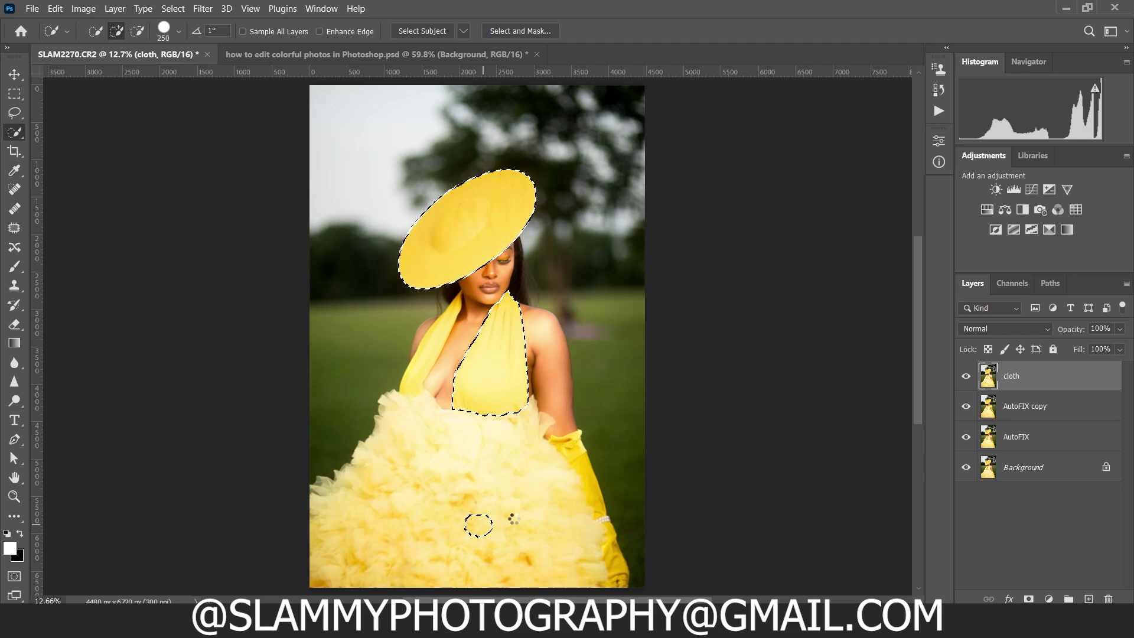
click(471, 459)
click(442, 351)
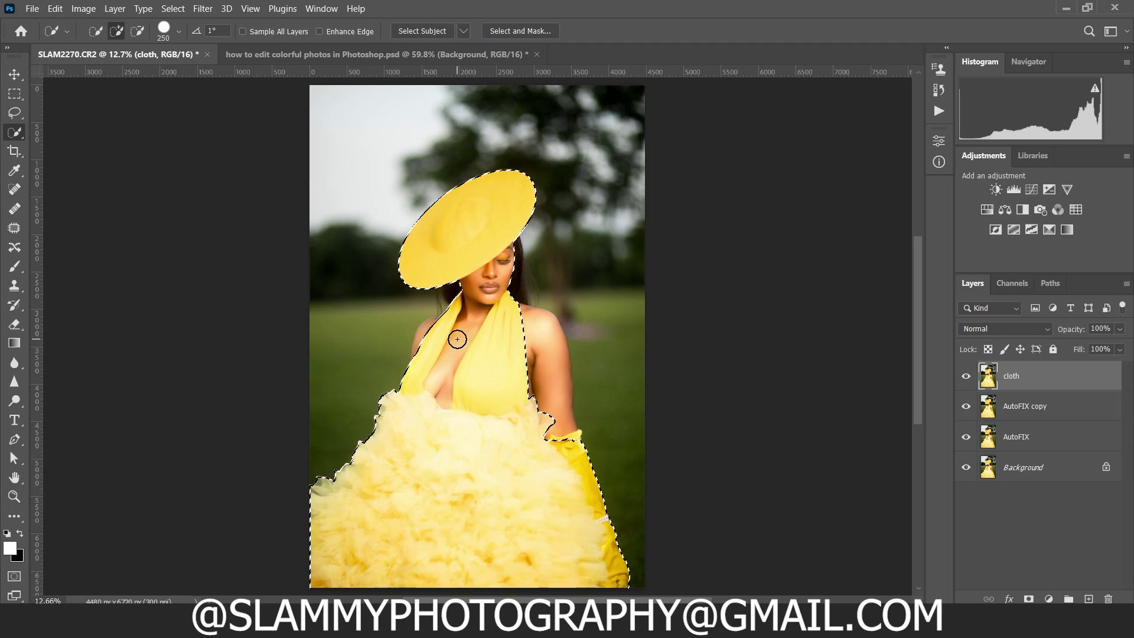
key(bracketleft)
key(bracketleft)
key(bracketleft)
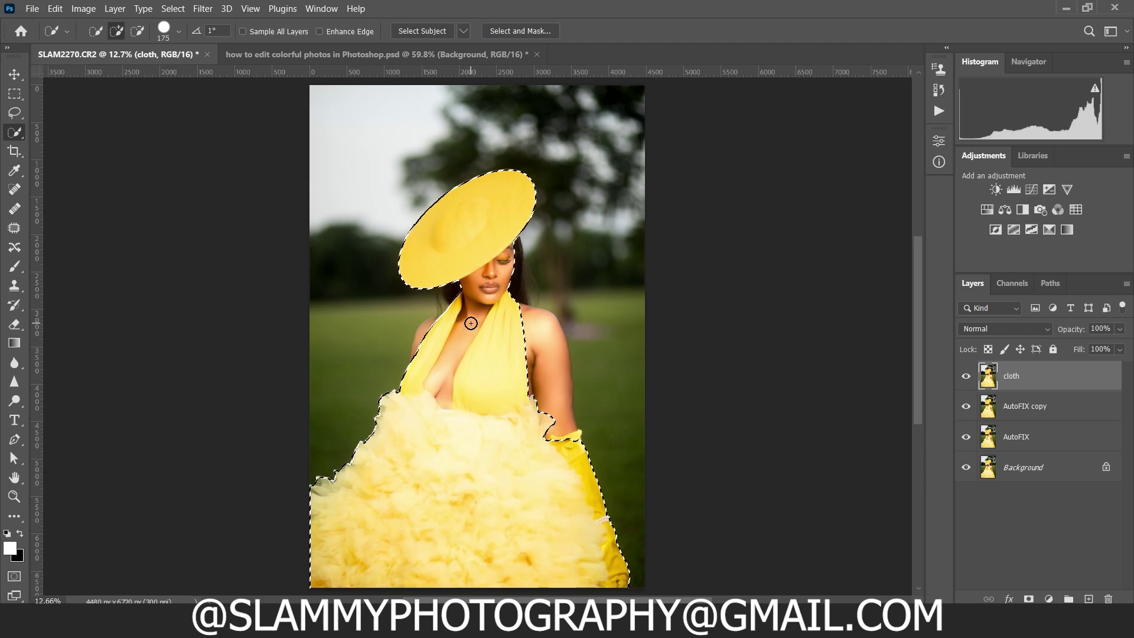
key(bracketright)
key(alt)
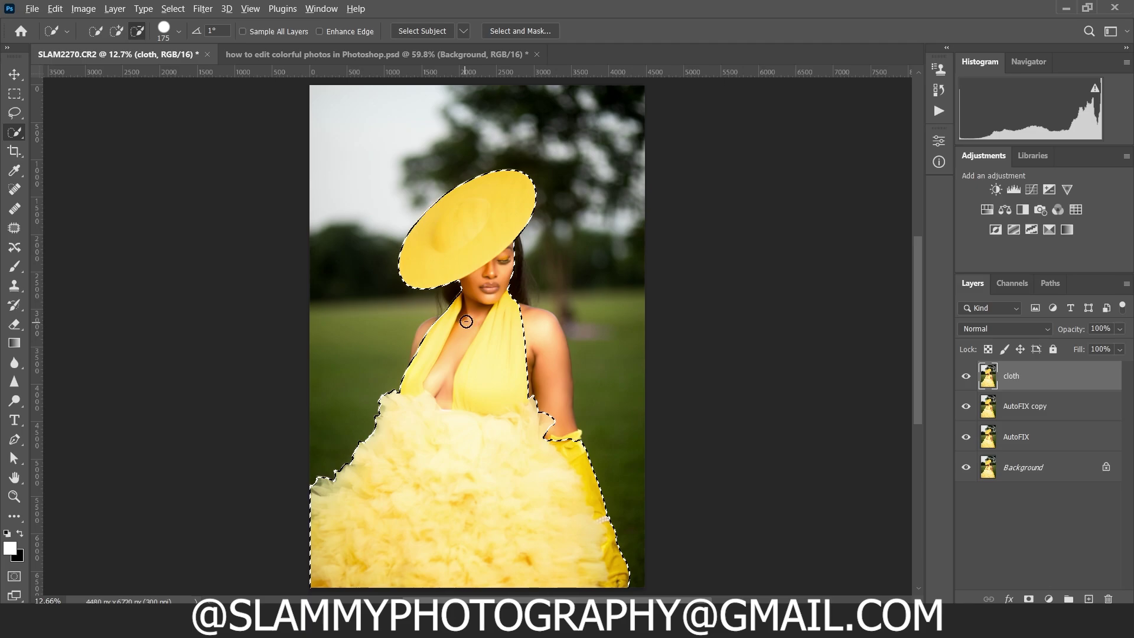
mouse_move(471, 319)
mouse_down()
mouse_move(500, 272)
mouse_move(462, 298)
mouse_move(424, 373)
mouse_move(441, 378)
mouse_move(459, 320)
mouse_up()
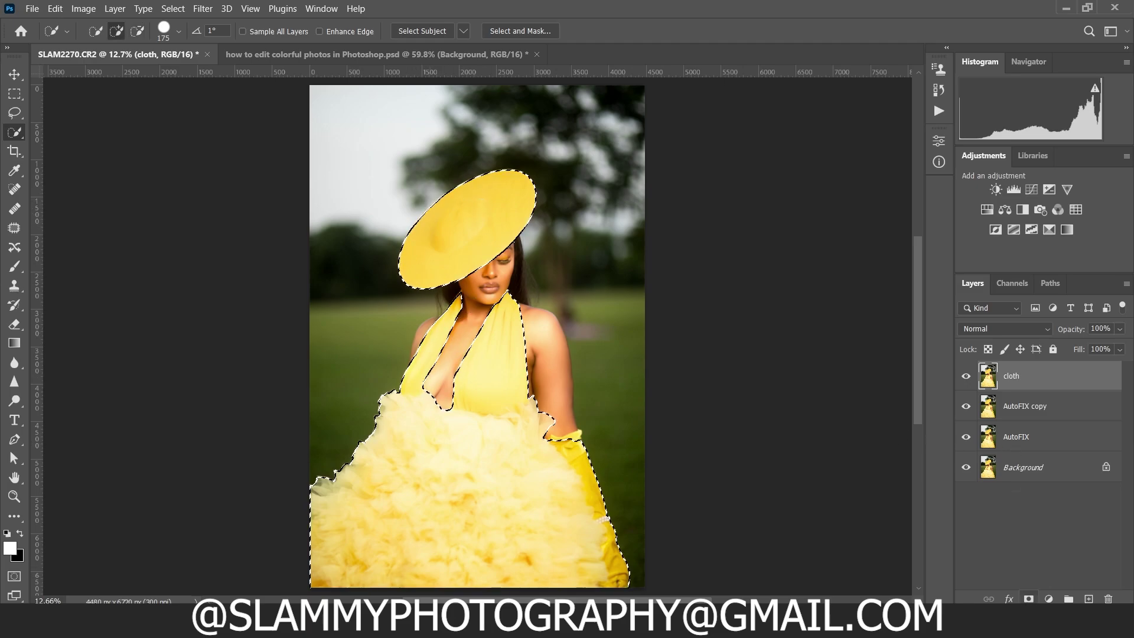
click(1029, 599)
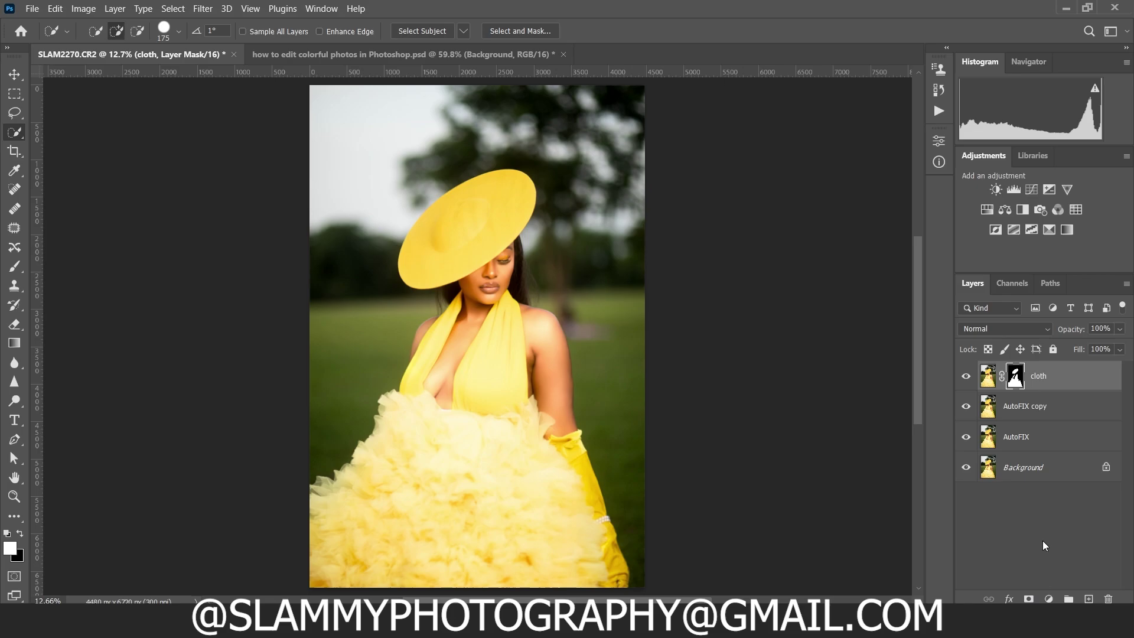
Convert the cloth layer to a Smart Object, then solo it to confirm only the clothing shows
right_click(1058, 376)
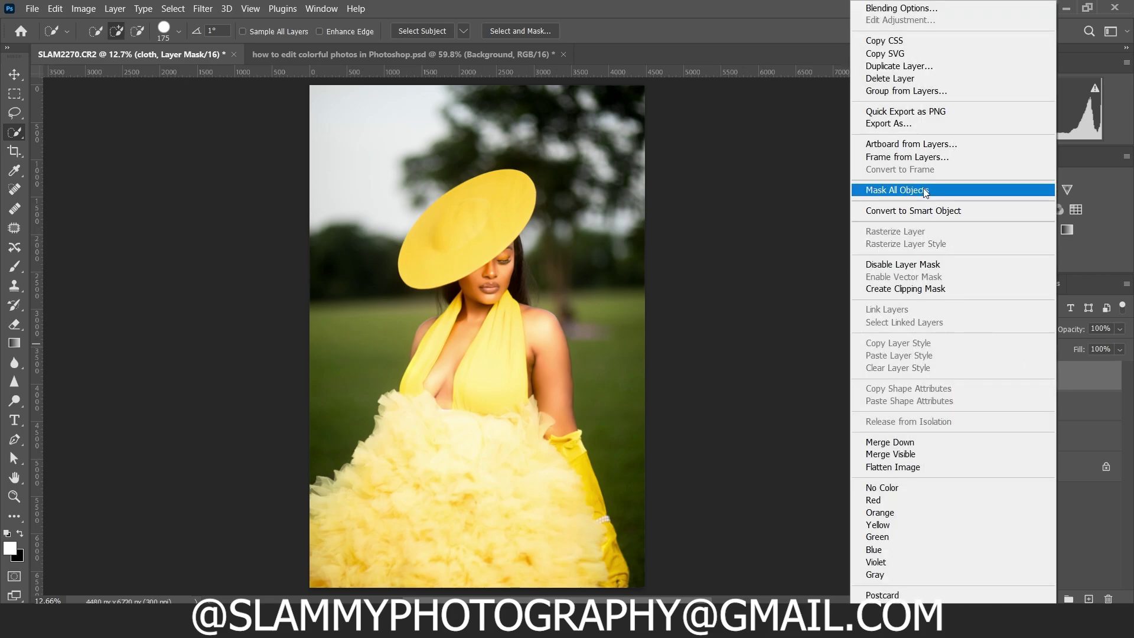
click(919, 210)
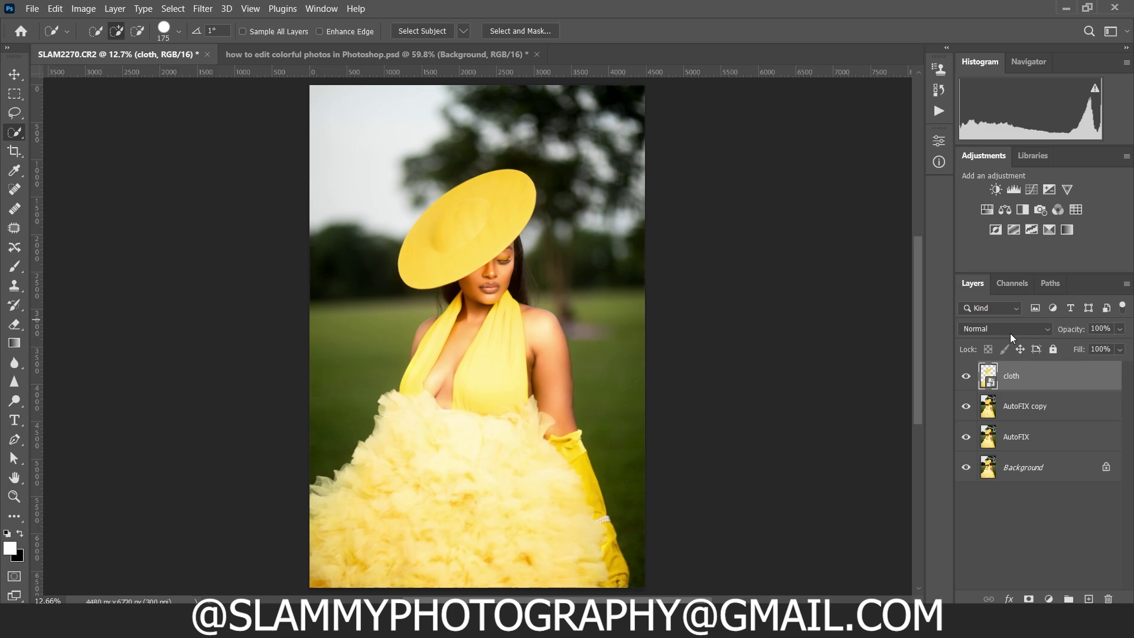
alt+click(967, 378)
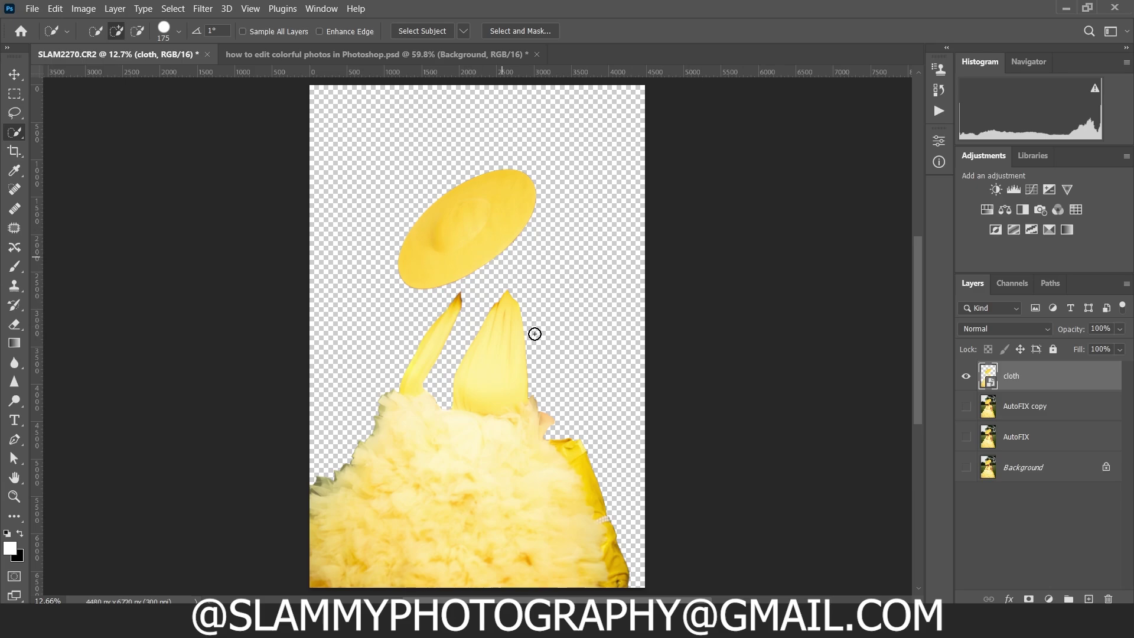
alt+click(967, 379)
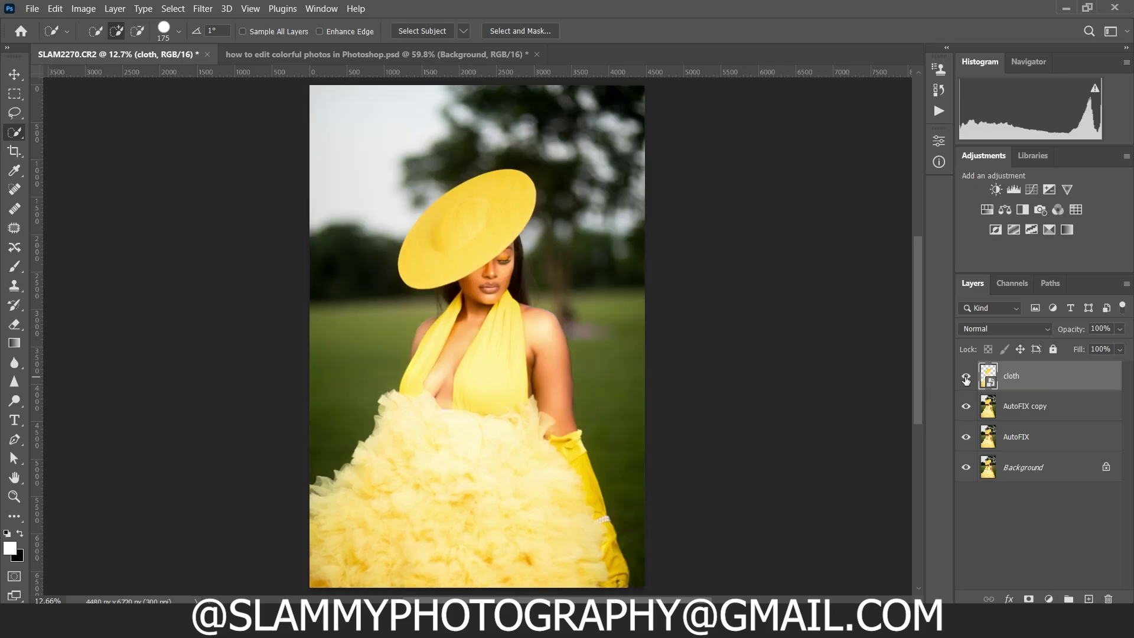
click(203, 9)
In the Camera Raw Filter, set Temperature +8, Vibrance +37 and Blacks -7
click(263, 111)
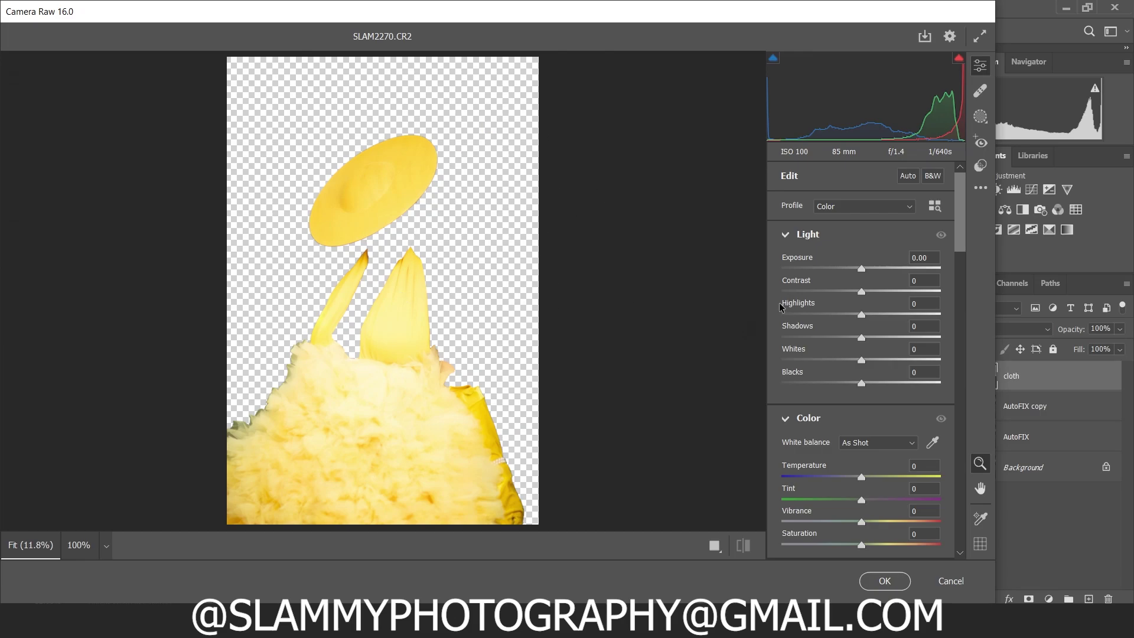
drag(818, 466, 825, 466)
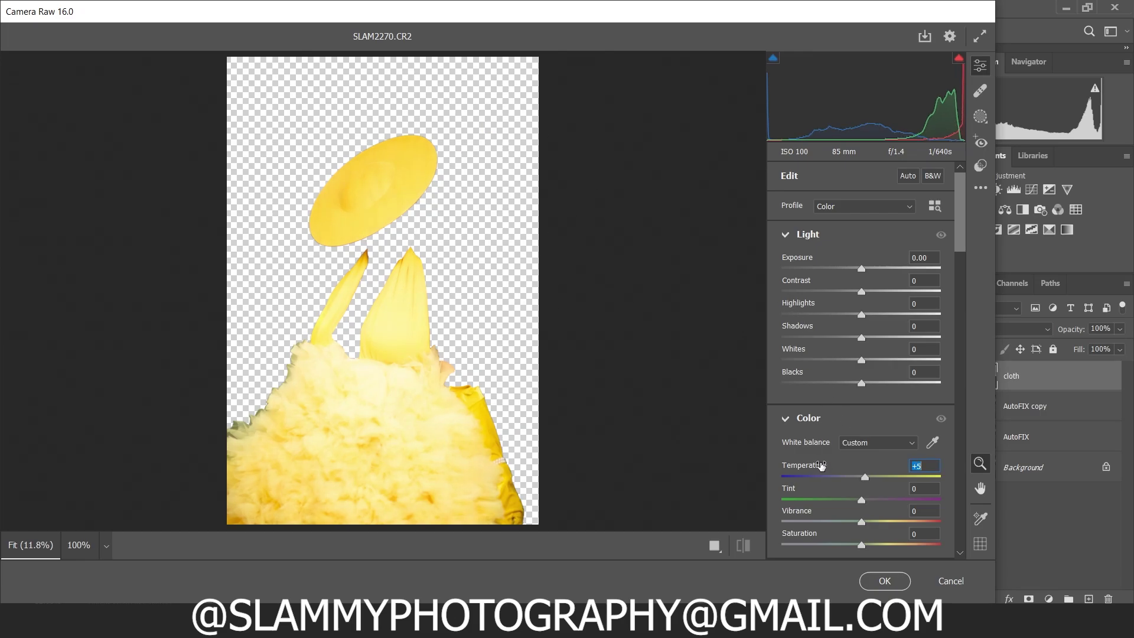
scroll(820, 468, down, 2)
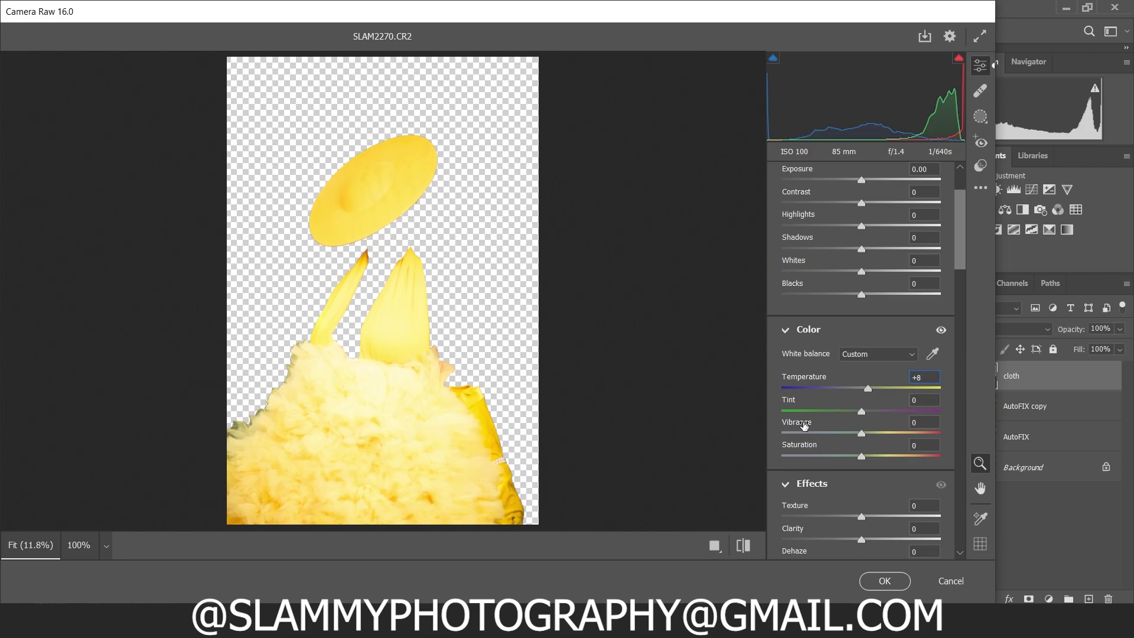
drag(805, 425, 833, 425)
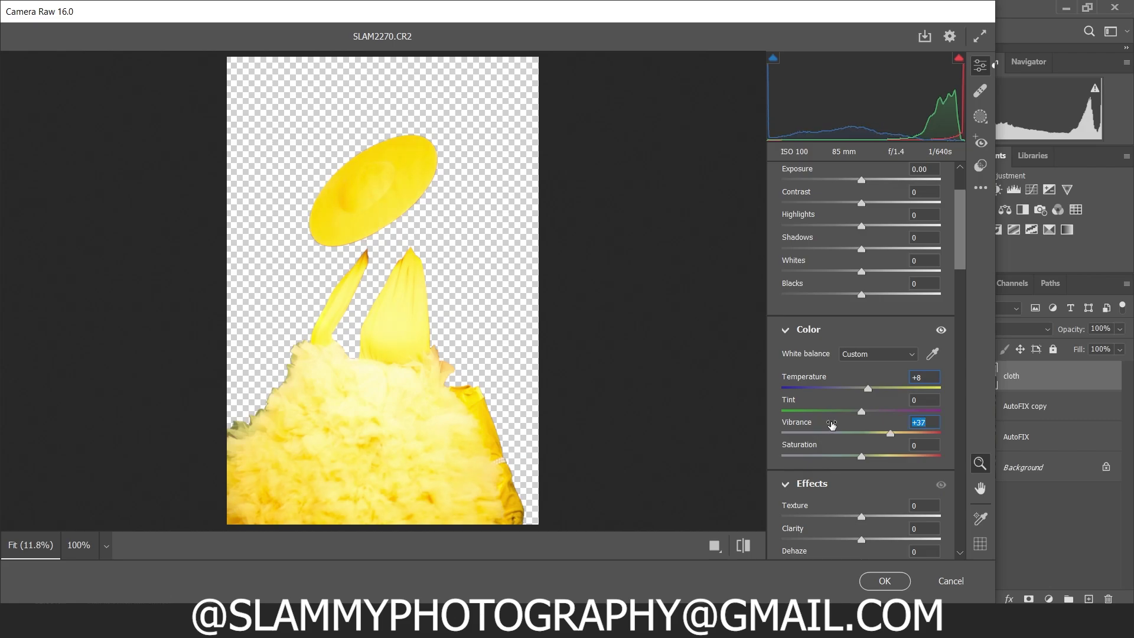
scroll(832, 424, up, 2)
drag(824, 377, 813, 381)
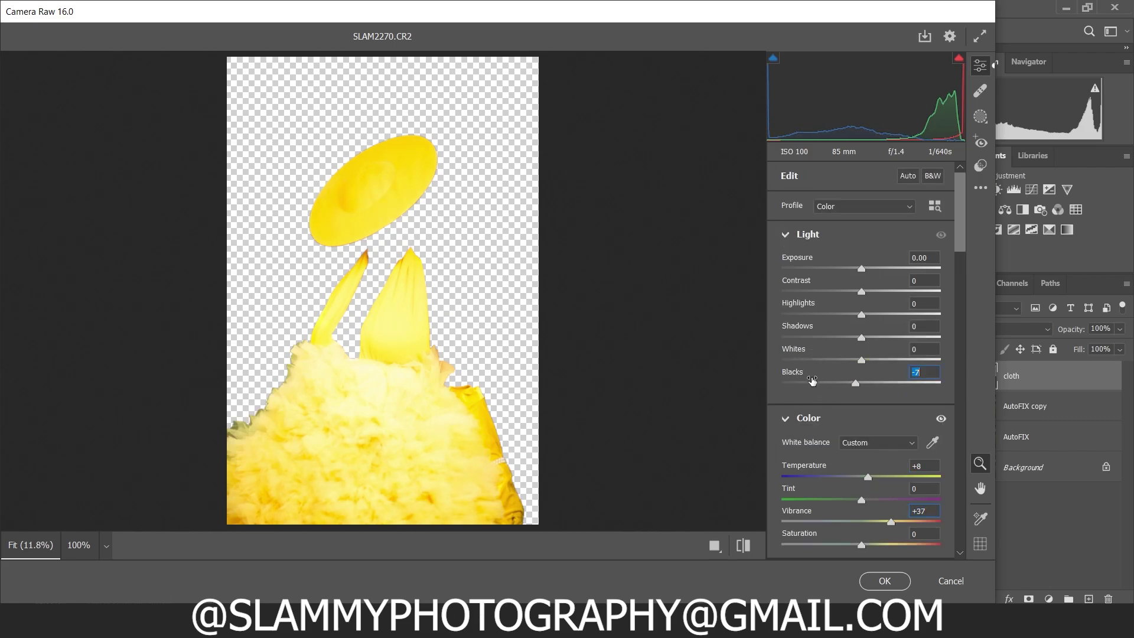
scroll(817, 443, down, 5)
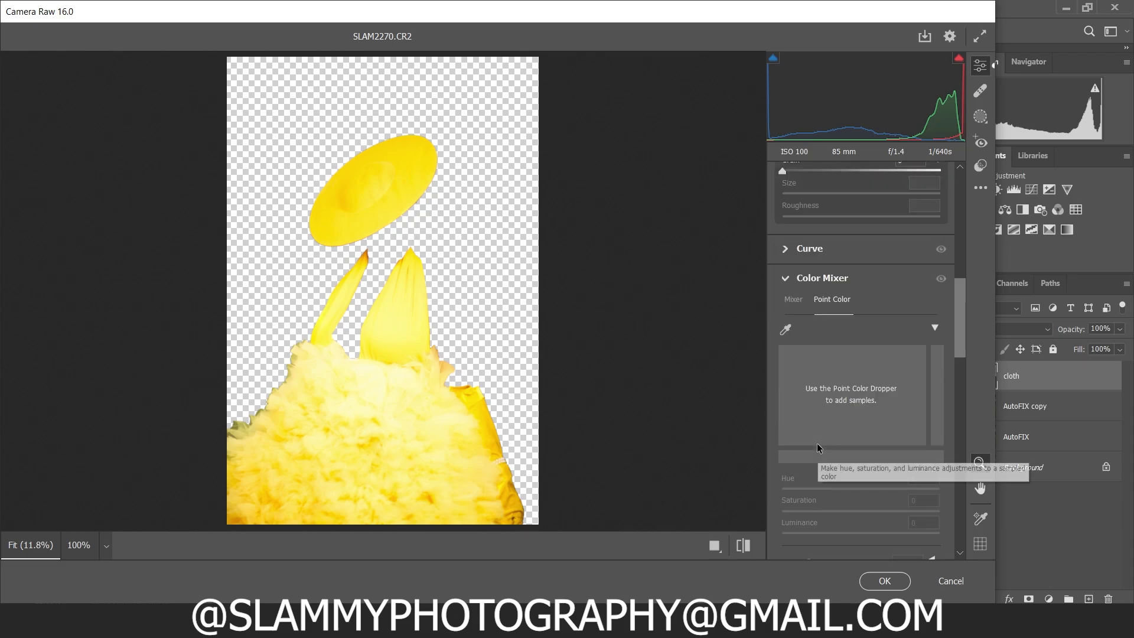
scroll(817, 443, down, 4)
scroll(806, 427, up, 1)
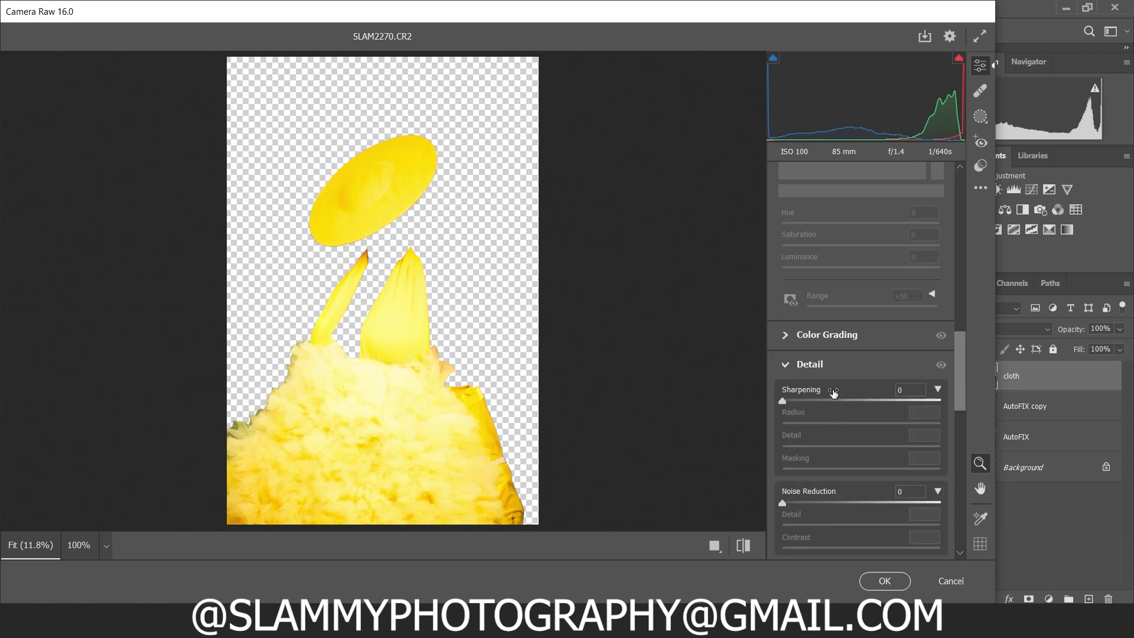
scroll(827, 354, up, 3)
Sample the dress yellow as a Point Color and set Hue -14, Saturation +12, Luminance +12
click(792, 211)
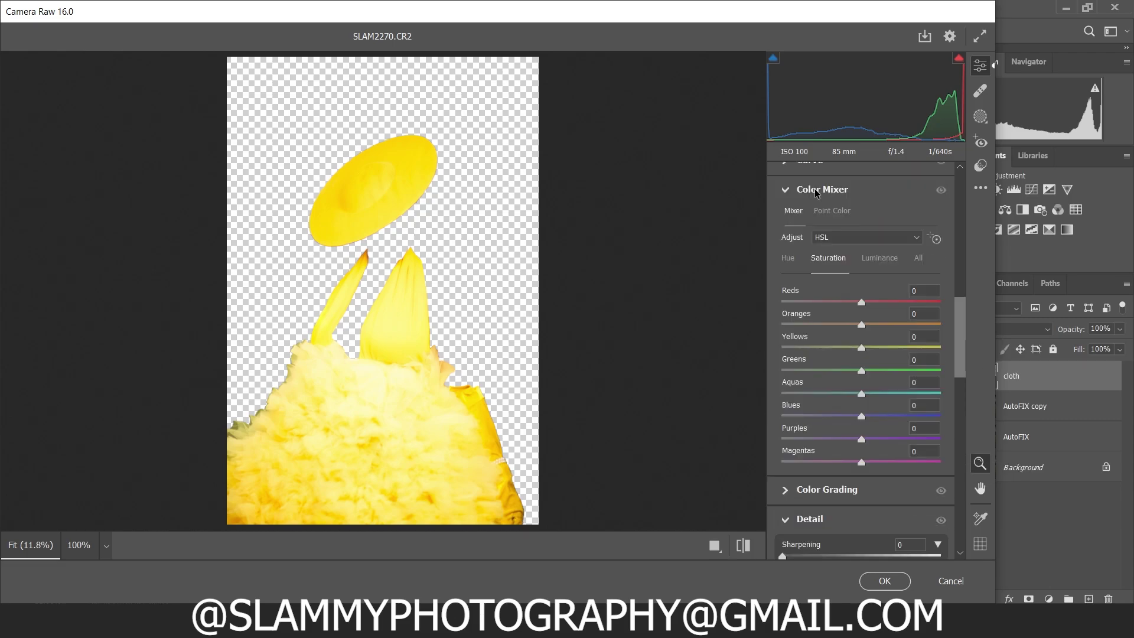
click(834, 211)
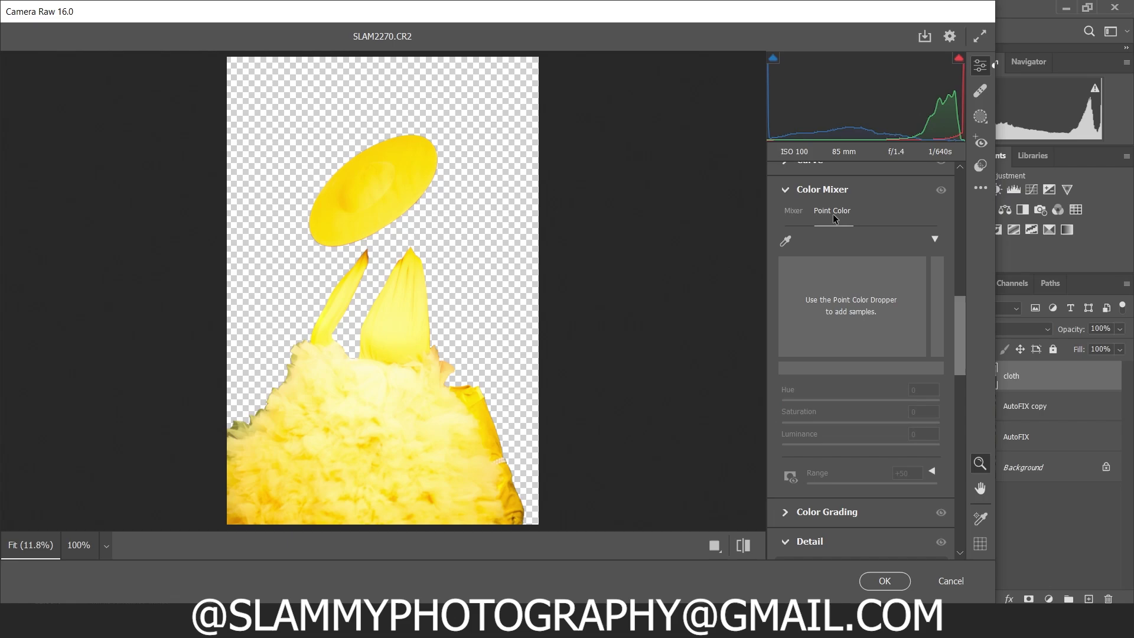
click(789, 245)
click(387, 437)
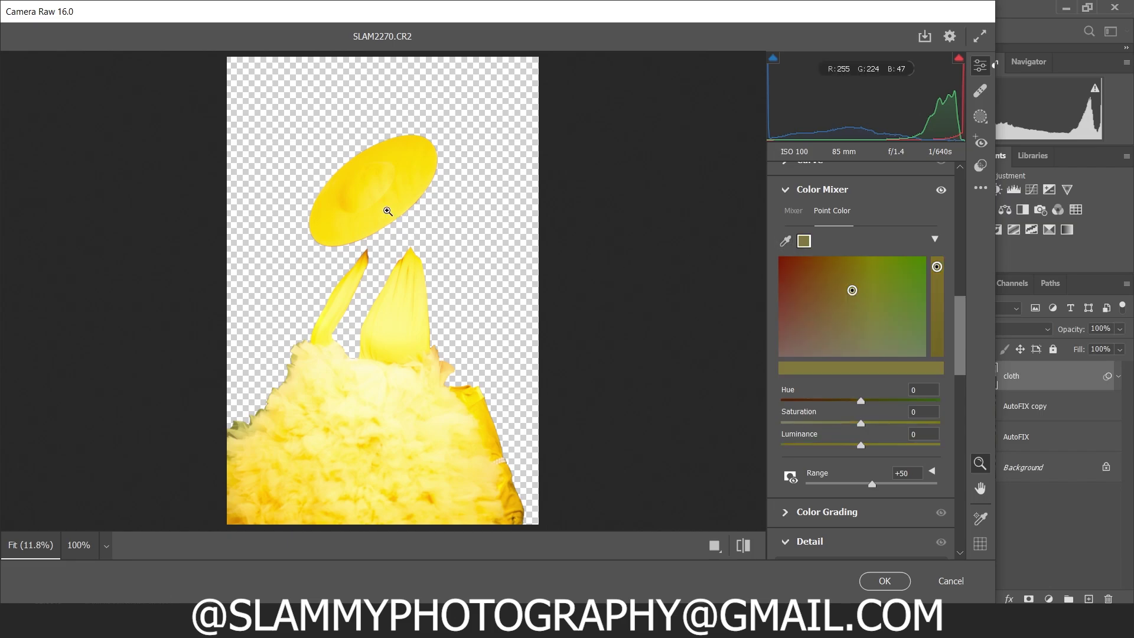
click(787, 242)
mouse_move(805, 414)
mouse_down()
mouse_move(825, 413)
mouse_move(812, 424)
mouse_up()
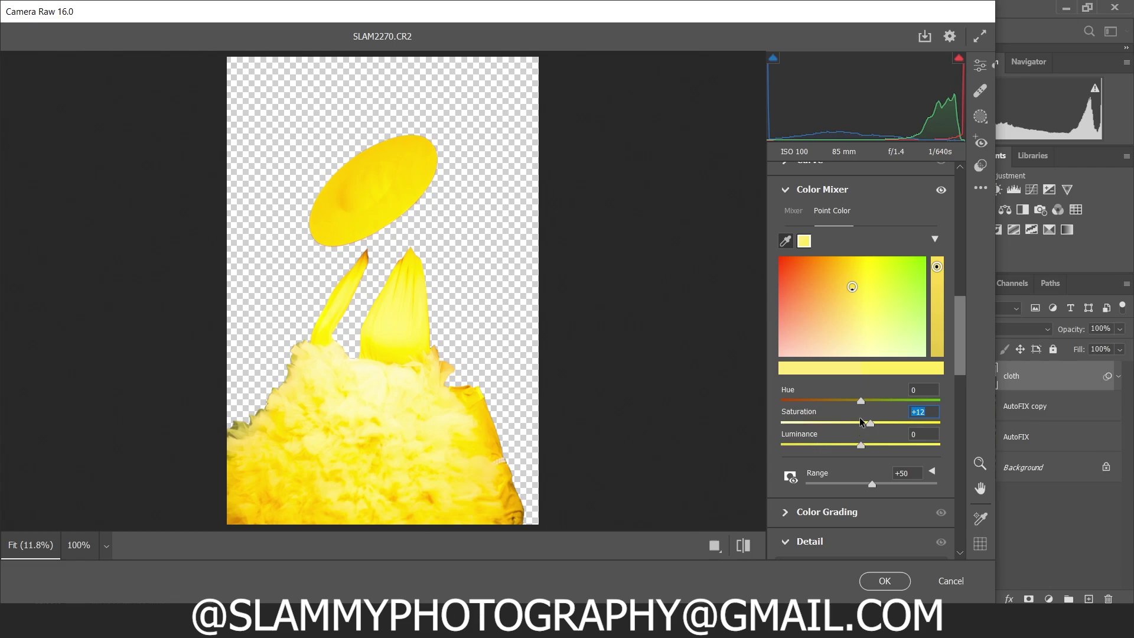
mouse_move(795, 399)
mouse_down()
mouse_move(950, 420)
mouse_move(728, 430)
mouse_move(823, 441)
mouse_up()
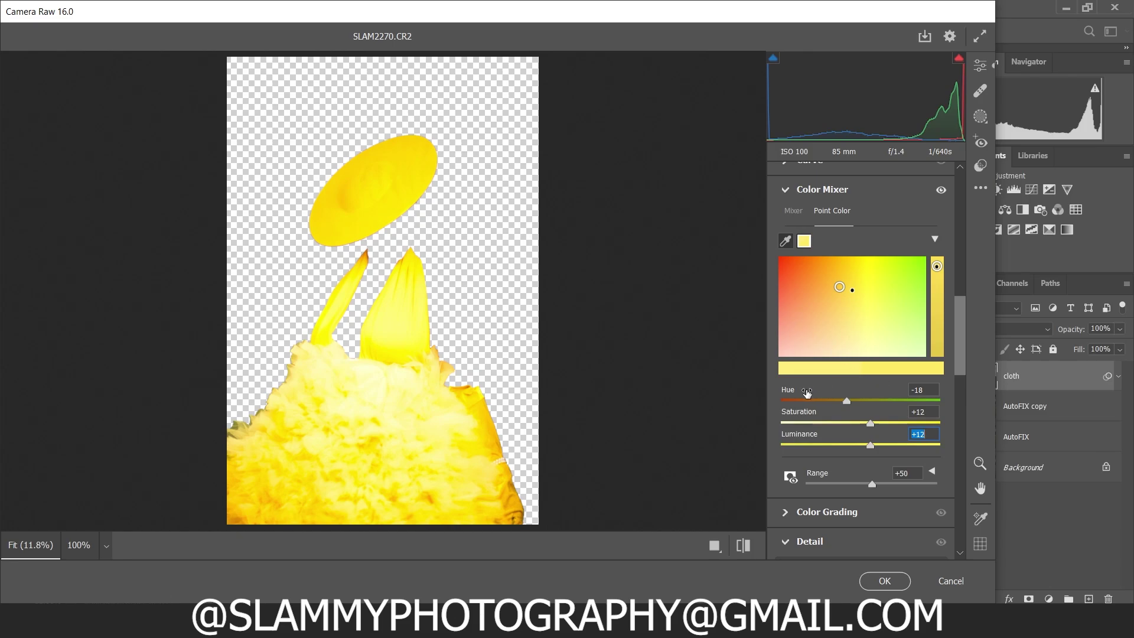
drag(807, 392, 809, 391)
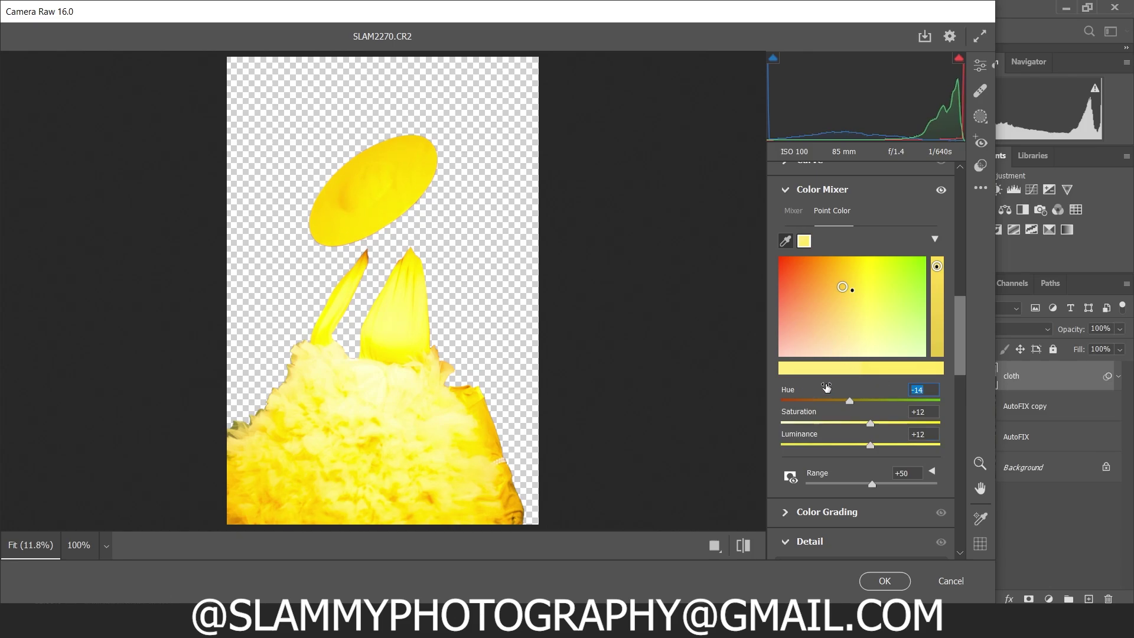
scroll(828, 408, down, 15)
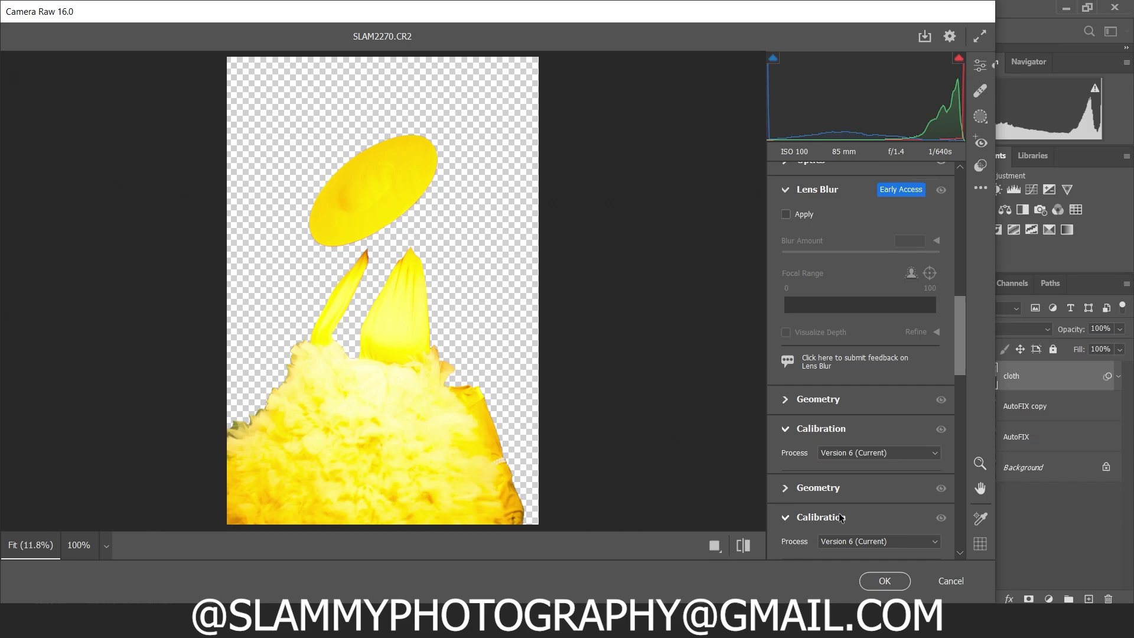
Apply the Camera Raw filter and toggle the cloth layer to compare before and after
click(879, 584)
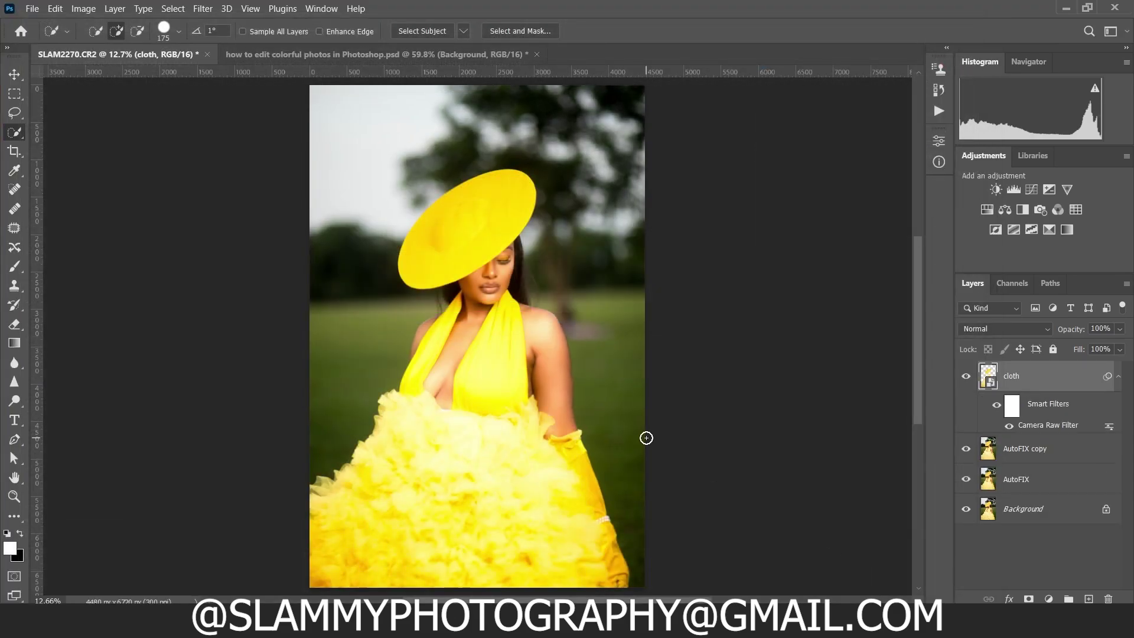
click(966, 377)
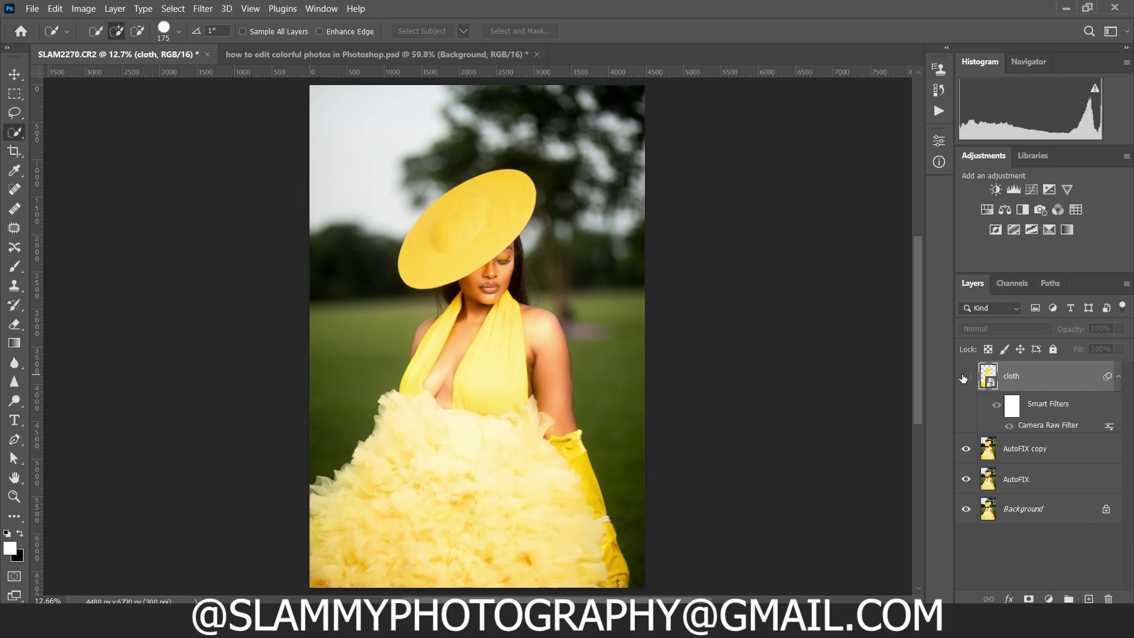
click(965, 377)
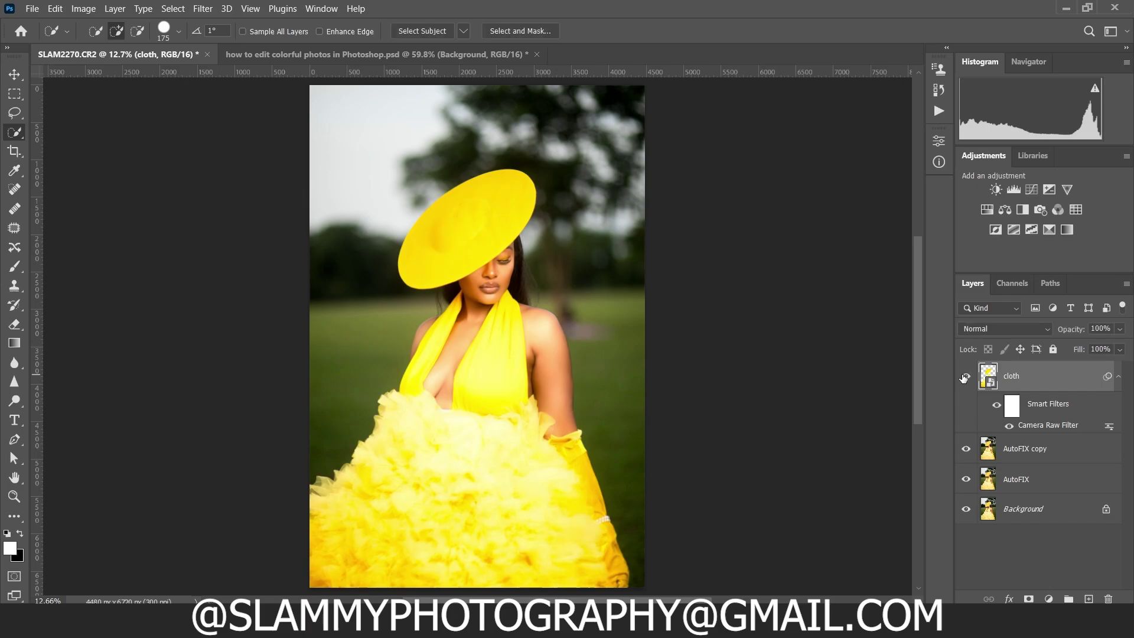
Zoom into the face to inspect the result, then fit the photo on screen
click(14, 496)
drag(502, 273, 583, 337)
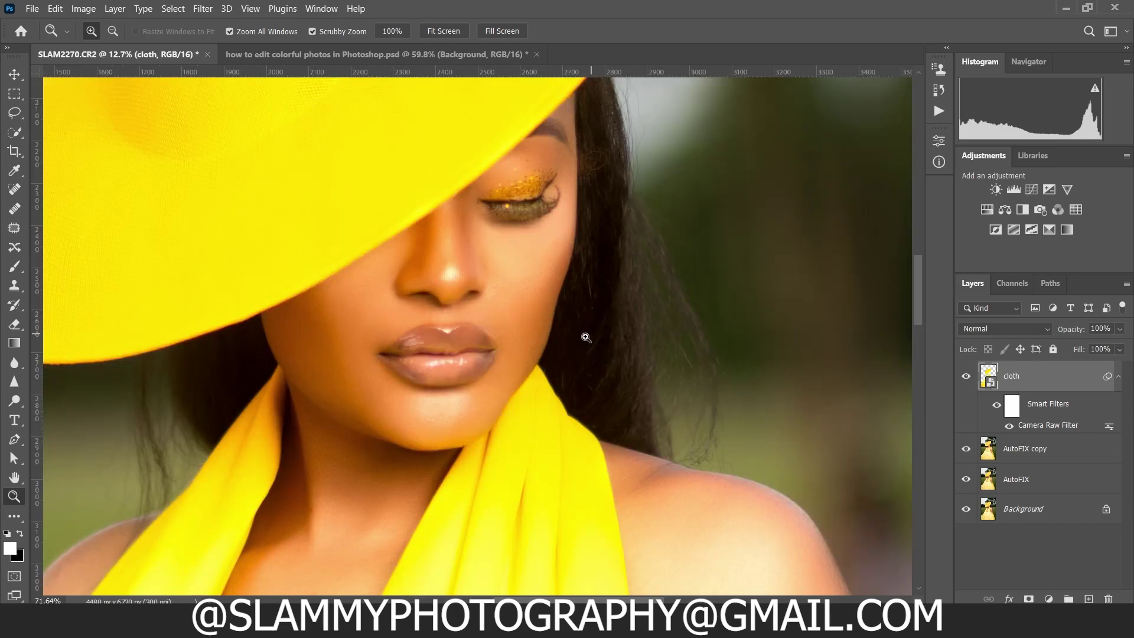
scroll(437, 307, up, 2)
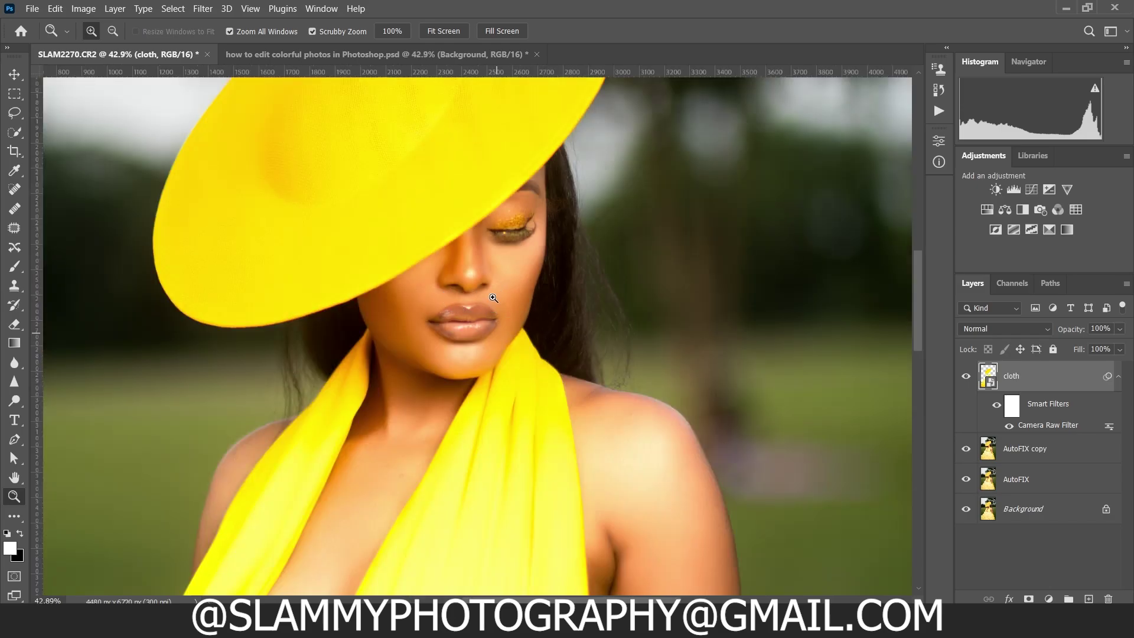
click(251, 9)
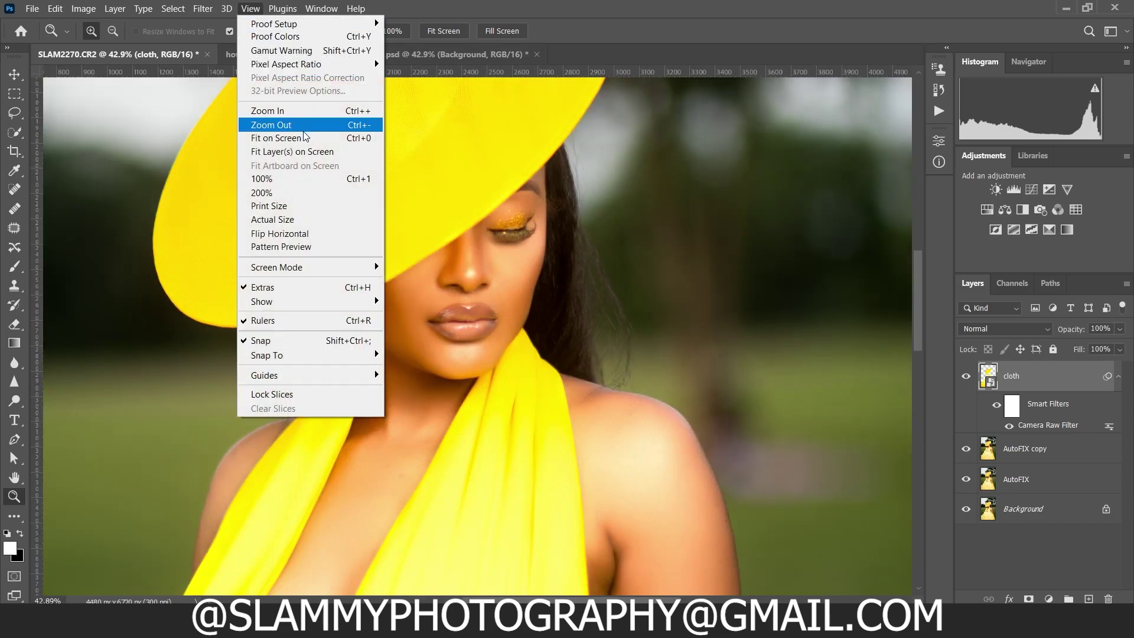
click(304, 137)
Add a Color Lookup adjustment layer loaded with the best skintone (1).CUBE 3D LUT
click(1049, 599)
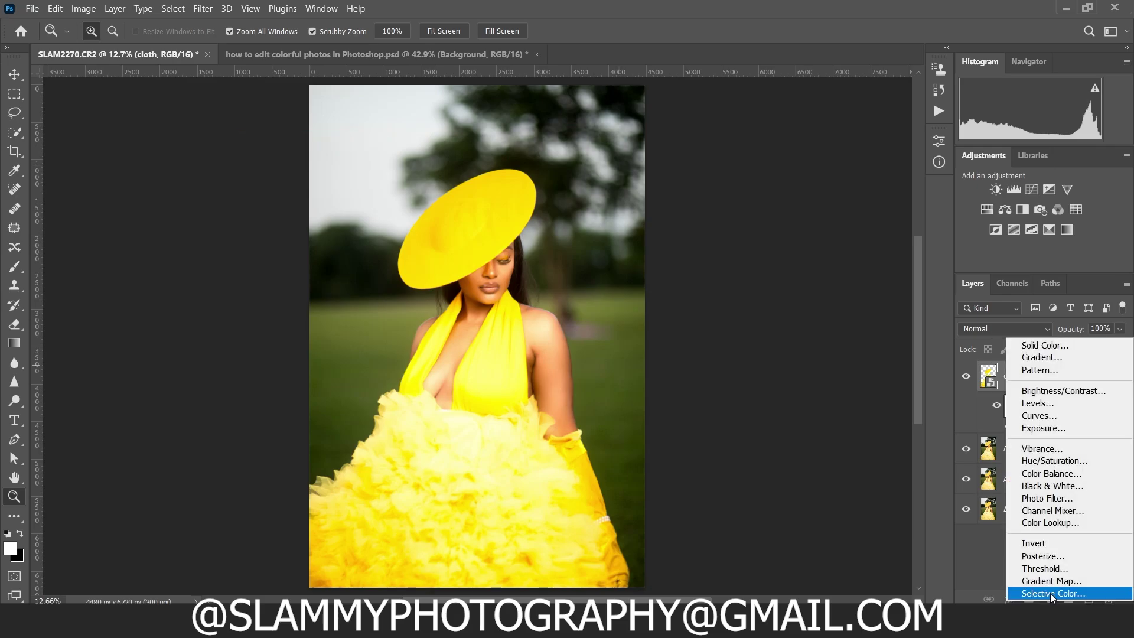
click(1059, 523)
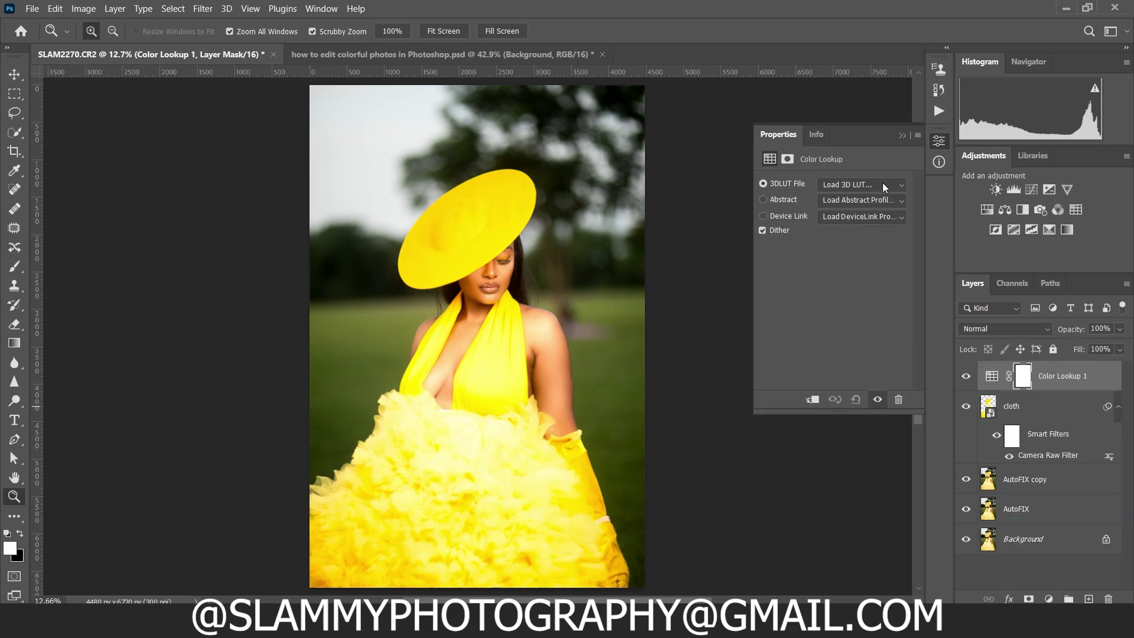
click(862, 185)
click(862, 186)
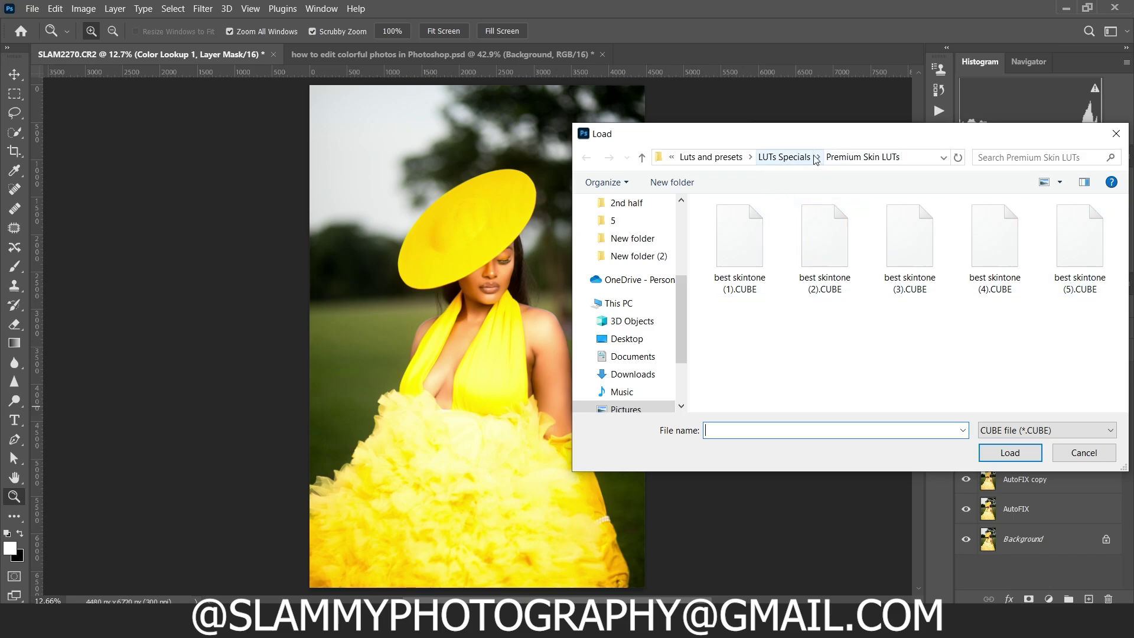
click(739, 248)
click(1010, 452)
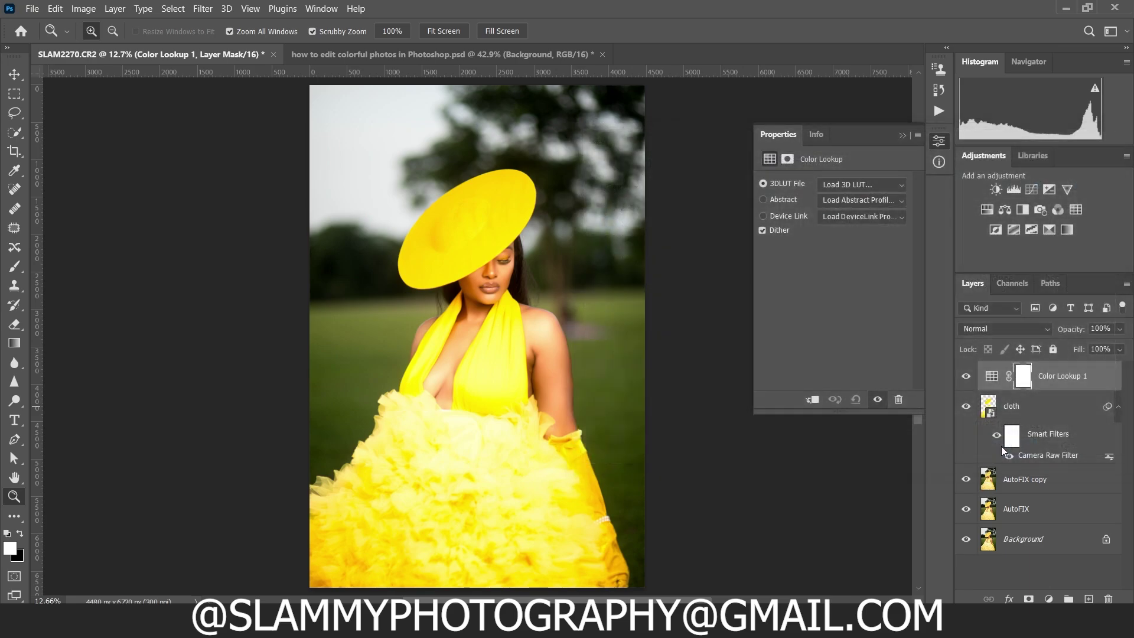
click(902, 136)
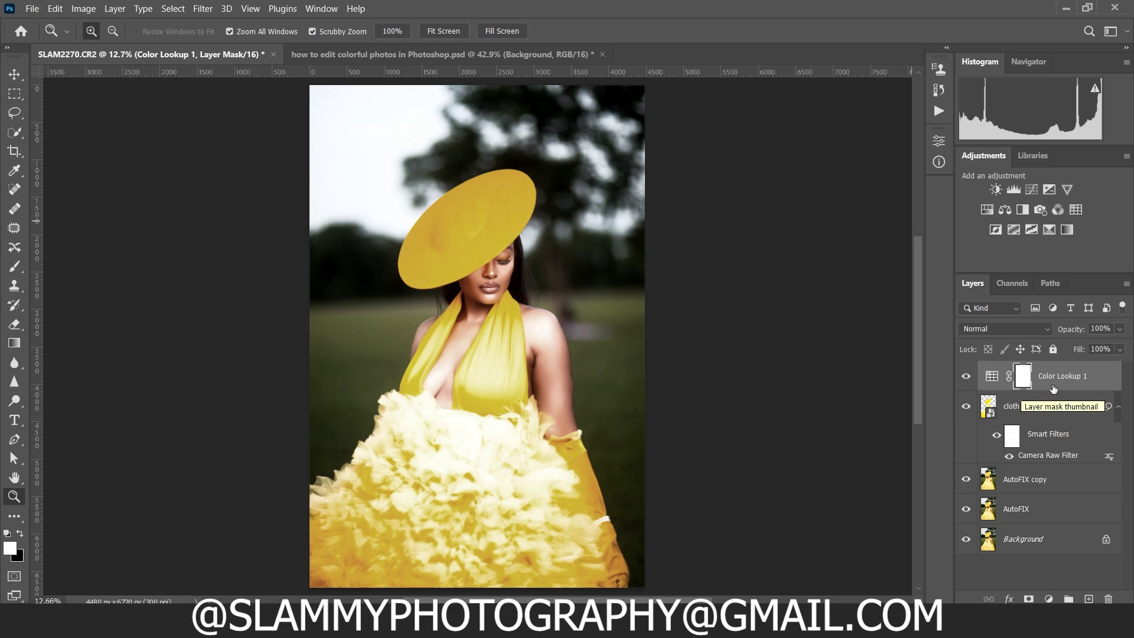
Lower the lookup layer to 49% opacity and invert its mask to black
drag(1078, 331, 1063, 334)
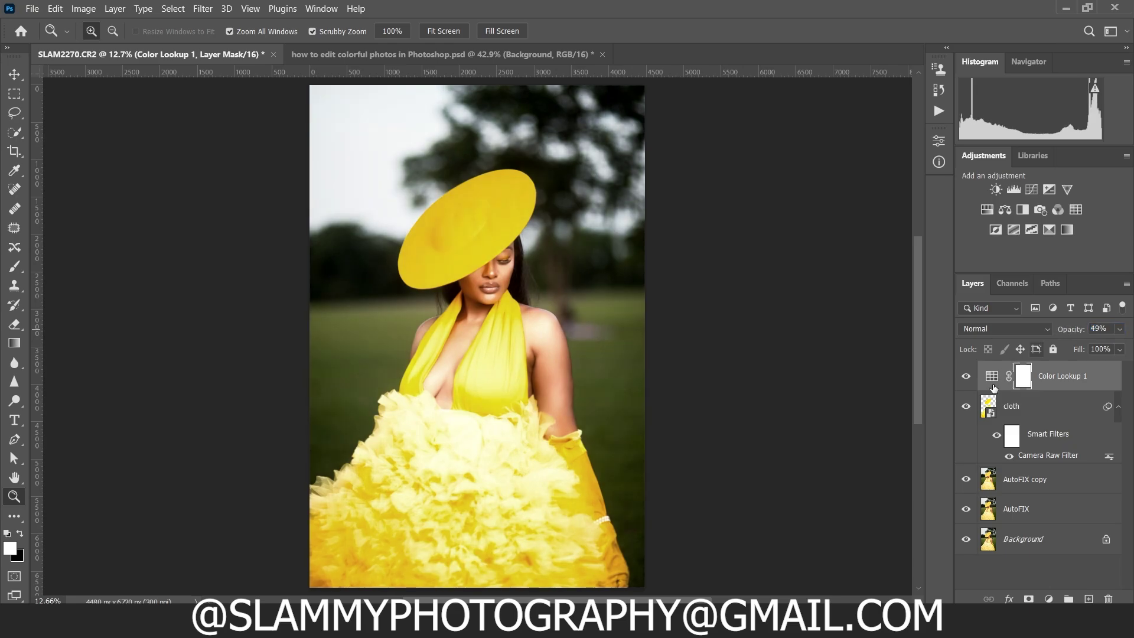
click(965, 379)
click(966, 378)
key(ctrl+i)
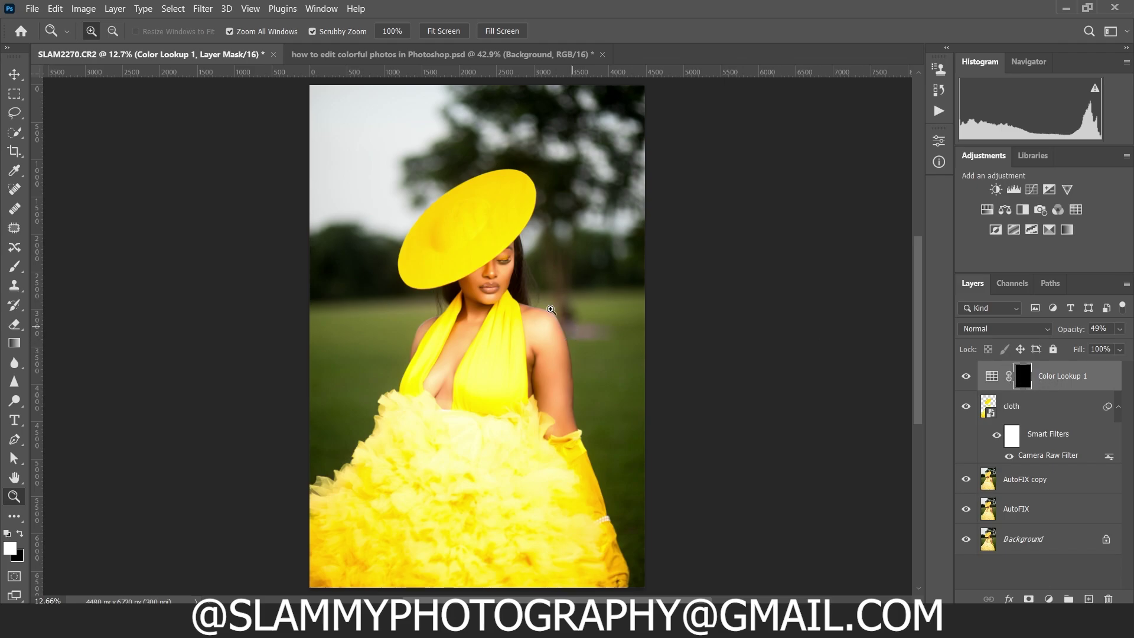
Paint white on the lookup mask with a 250–300 px brush over the neck, chest, shoulder and arm
drag(495, 294, 520, 317)
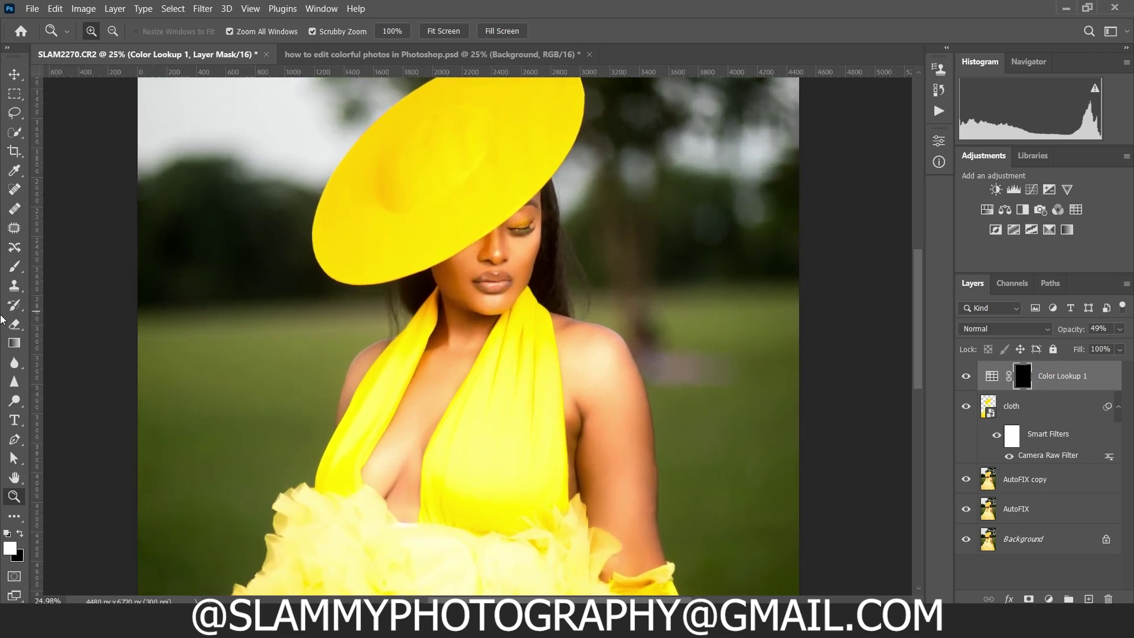
click(14, 266)
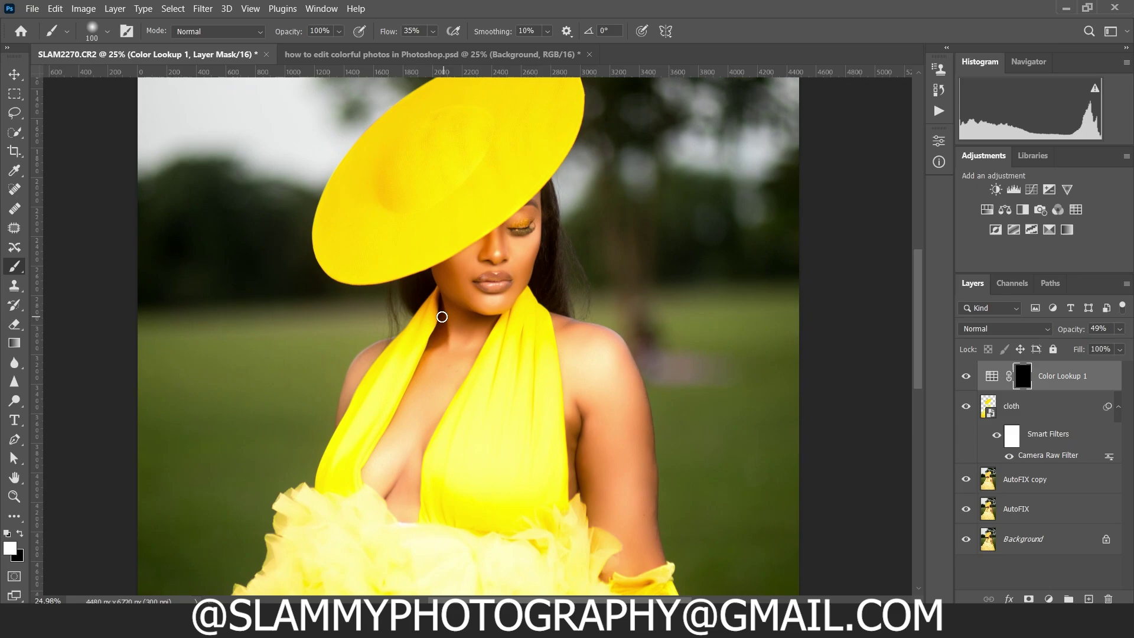
key(bracketright)
key(bracketright)
key(bracketright)
key(bracketright)
key(bracketright)
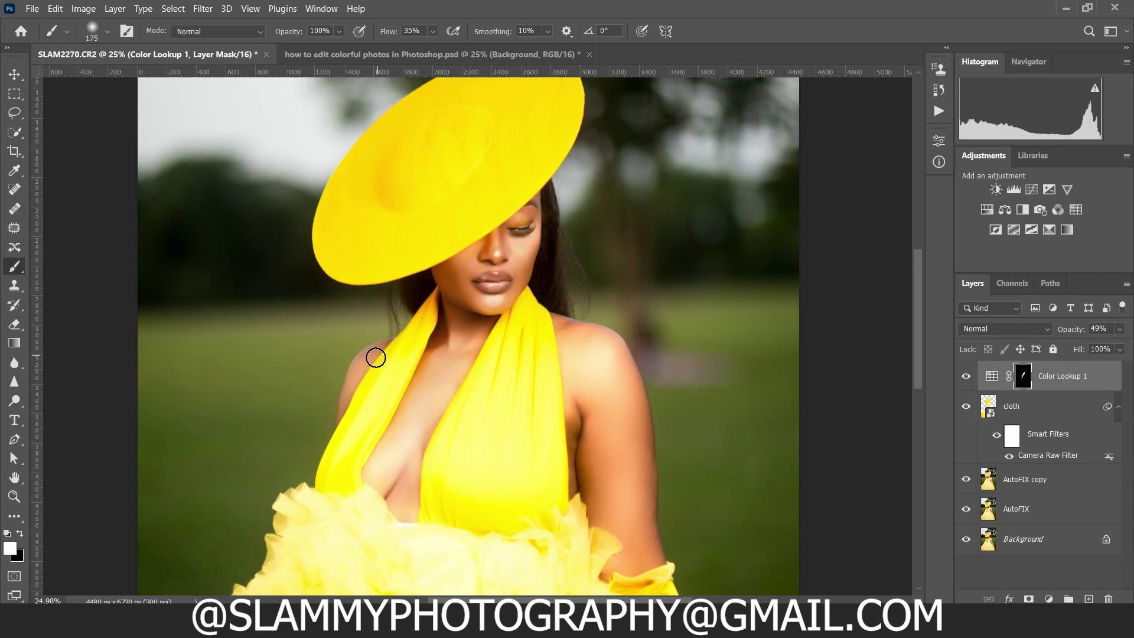
drag(374, 354, 408, 424)
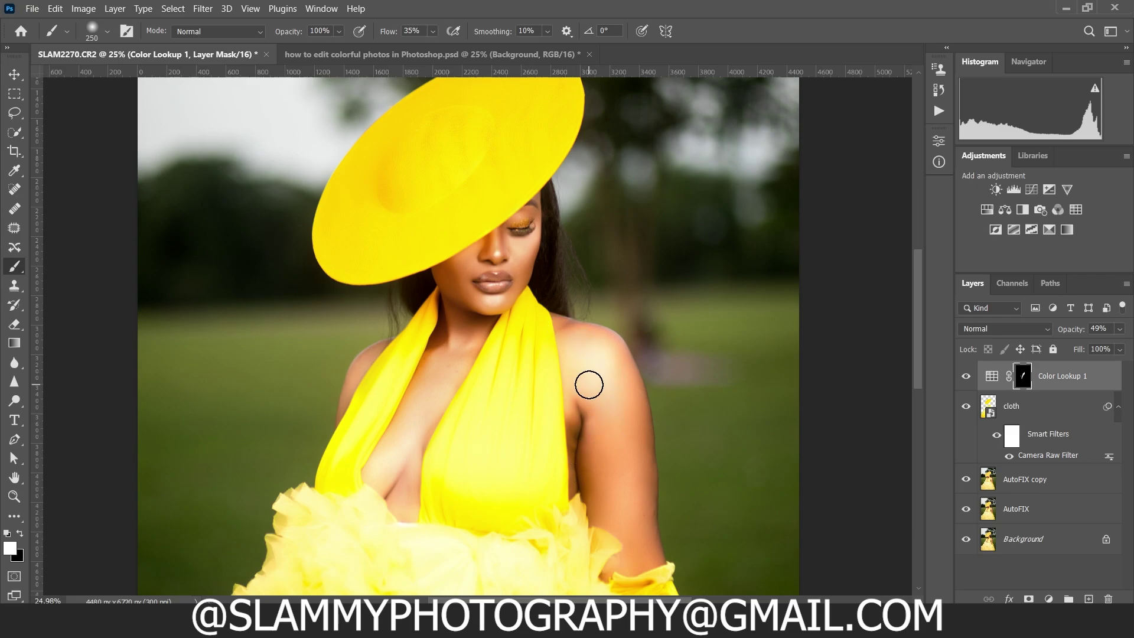
key(bracketright)
mouse_move(605, 370)
mouse_down()
mouse_move(644, 555)
mouse_move(622, 546)
mouse_move(621, 455)
mouse_move(636, 499)
mouse_move(580, 327)
mouse_move(576, 375)
mouse_up()
key(bracketleft)
drag(592, 321, 578, 424)
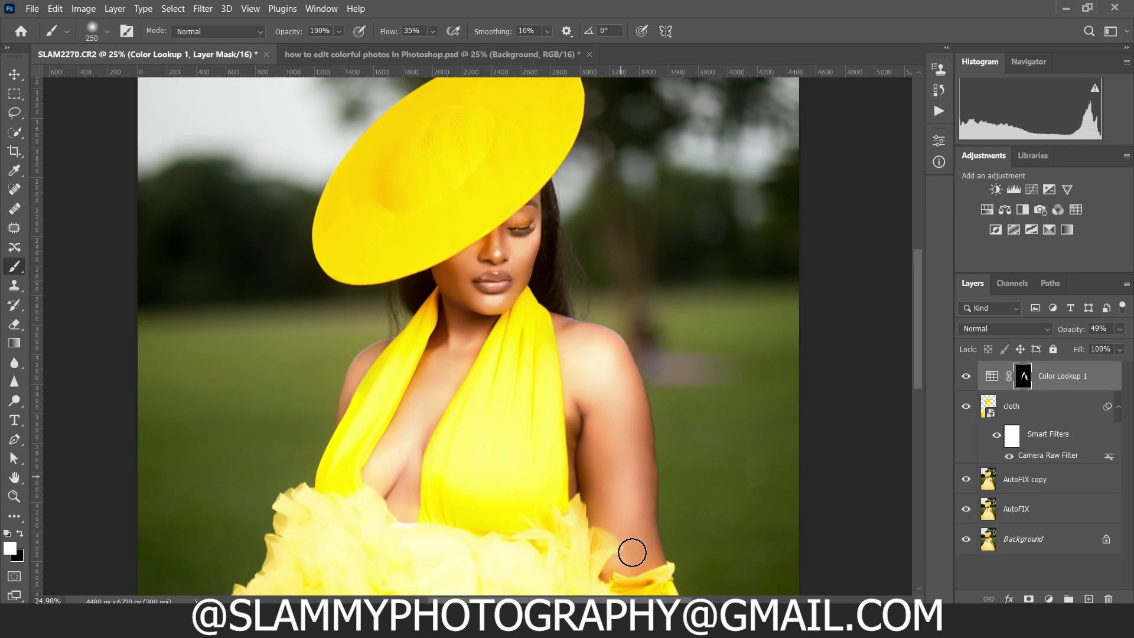
click(250, 8)
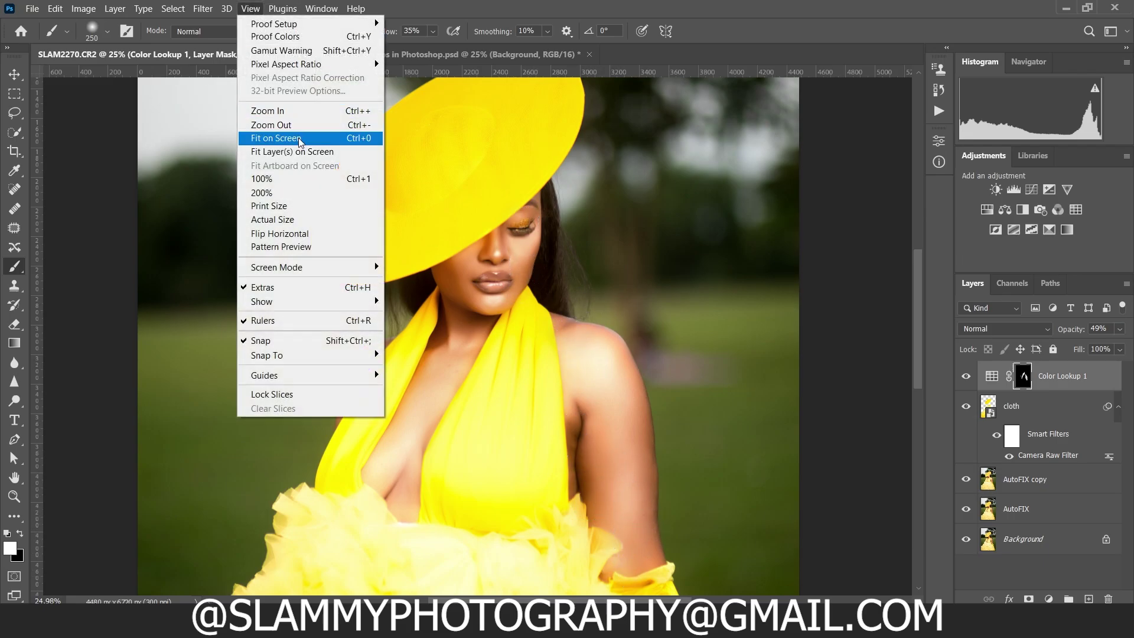
click(276, 137)
Set Color Lookup 1 to 15% opacity and stamp all visible layers into a new Layer 1
click(966, 376)
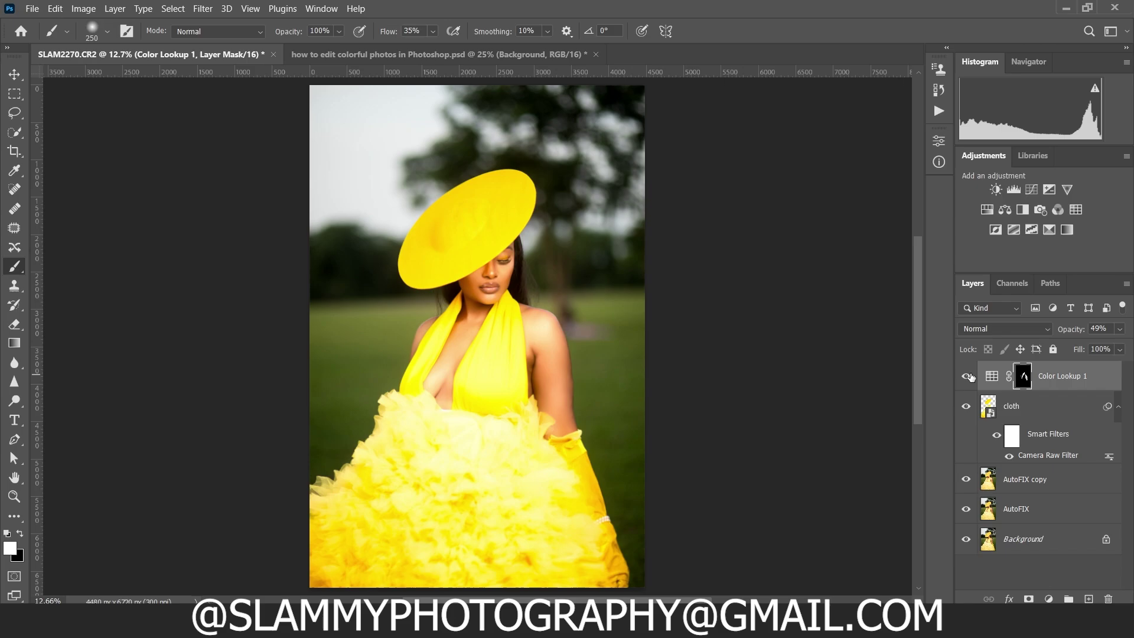
click(967, 376)
drag(1067, 332, 892, 365)
text(100)
key(Return)
drag(1074, 329, 1063, 329)
drag(1062, 329, 1065, 334)
key(ctrl+alt+shift+e)
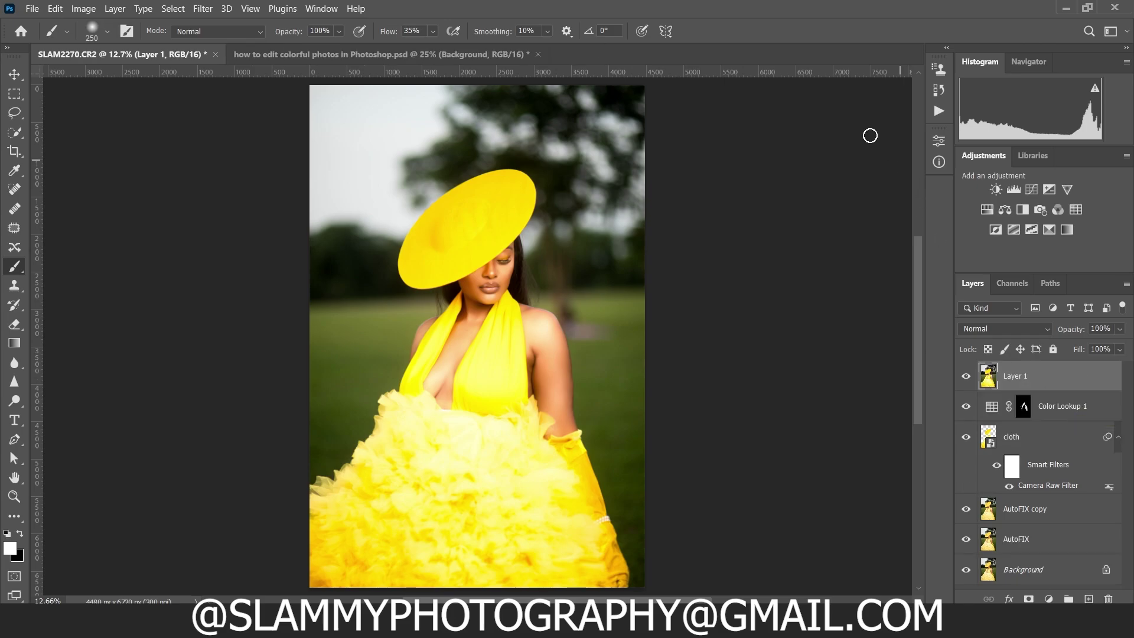
click(204, 9)
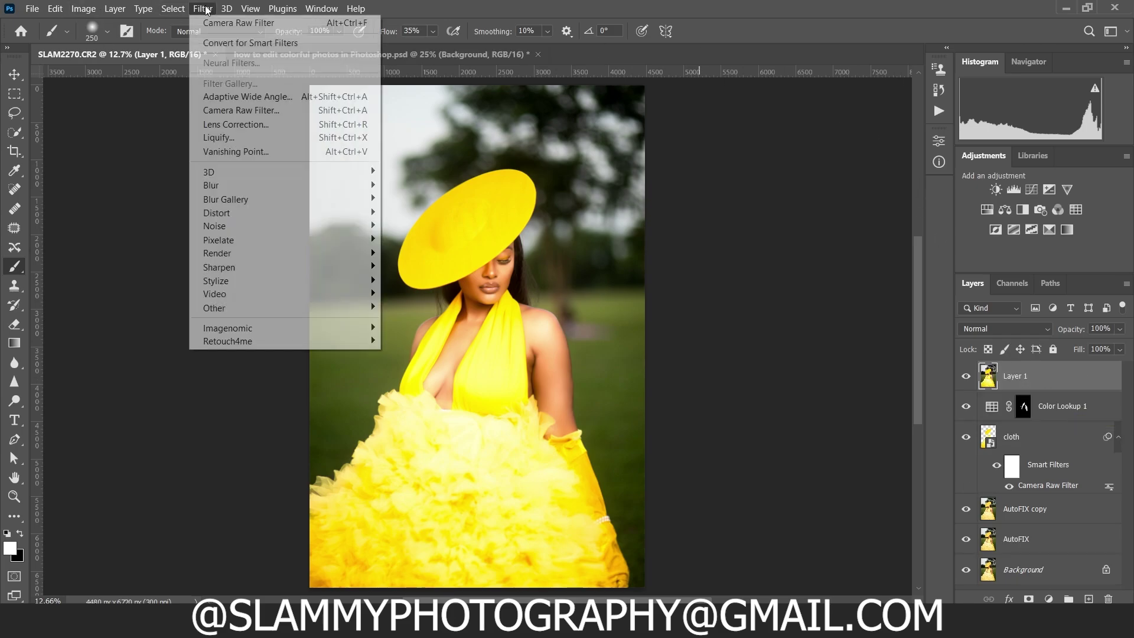
In Camera Raw on Layer 1, enable Lens Blur with Blur Amount 93
click(242, 110)
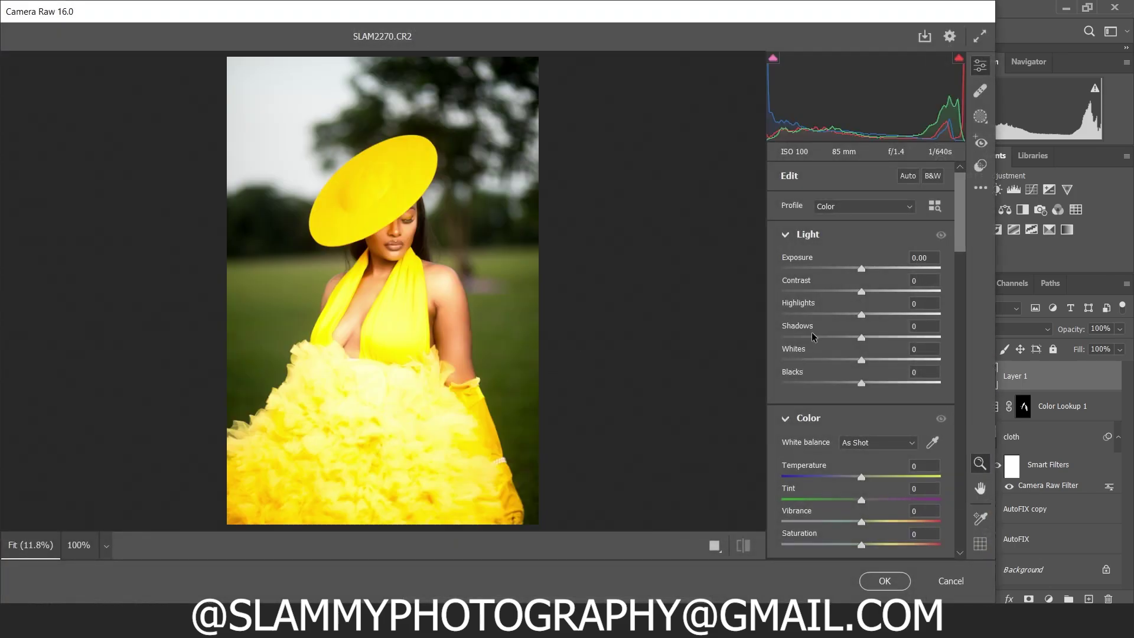
scroll(839, 393, down, 15)
scroll(836, 393, up, 3)
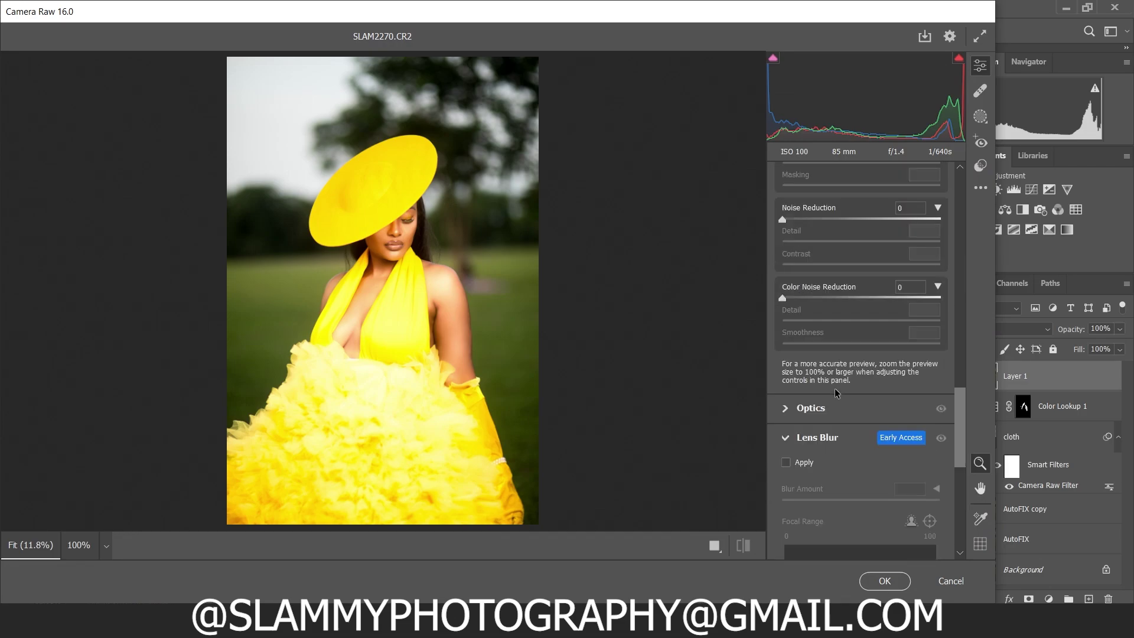
scroll(831, 388, up, 5)
scroll(831, 390, down, 5)
click(786, 463)
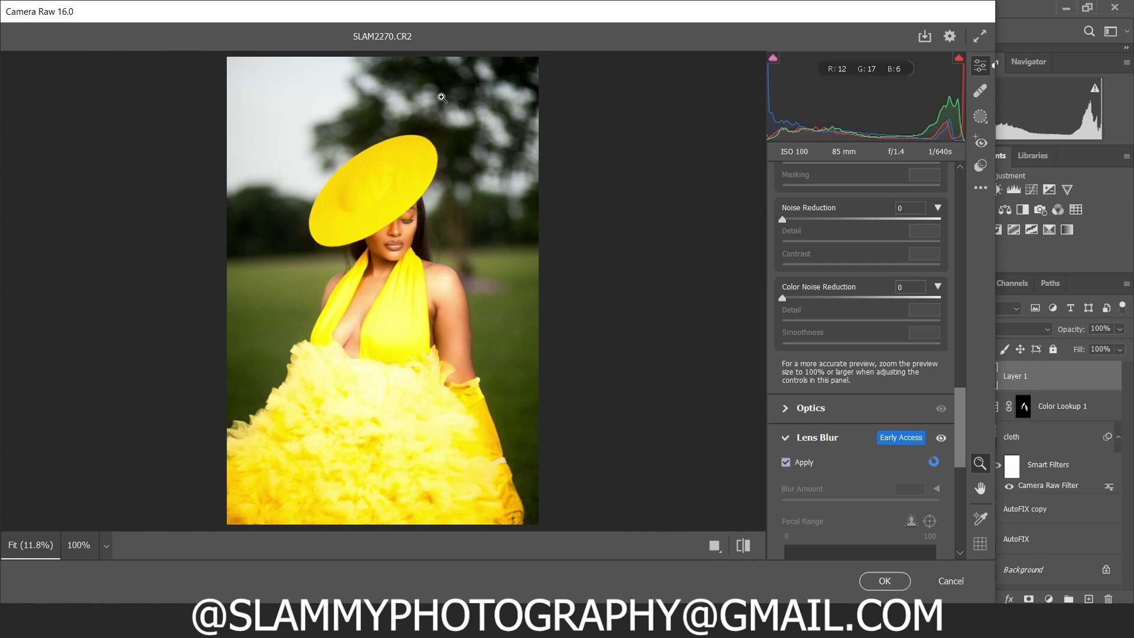
click(788, 463)
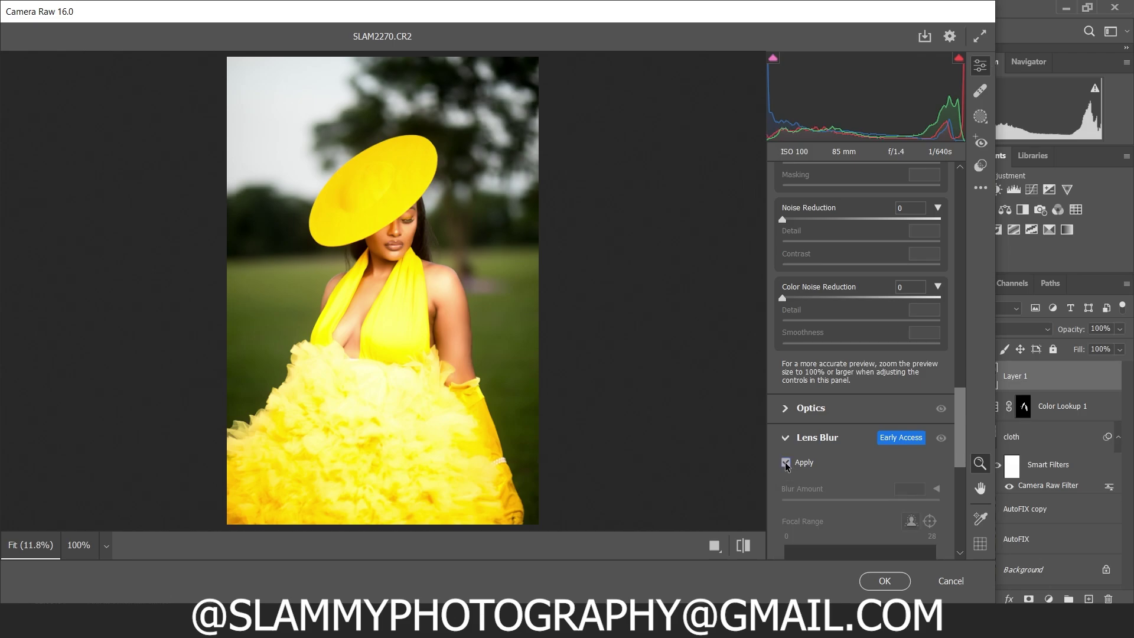
click(786, 463)
drag(861, 501, 929, 501)
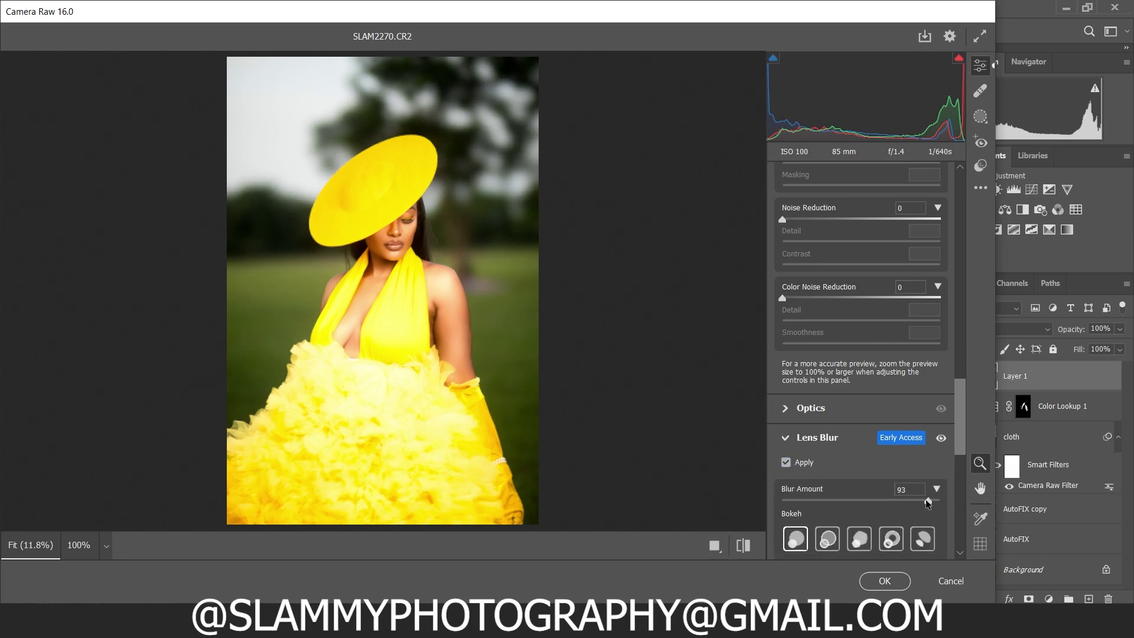
Choose the Bubble bokeh shape, set Boost to 97, and apply the filter
click(828, 540)
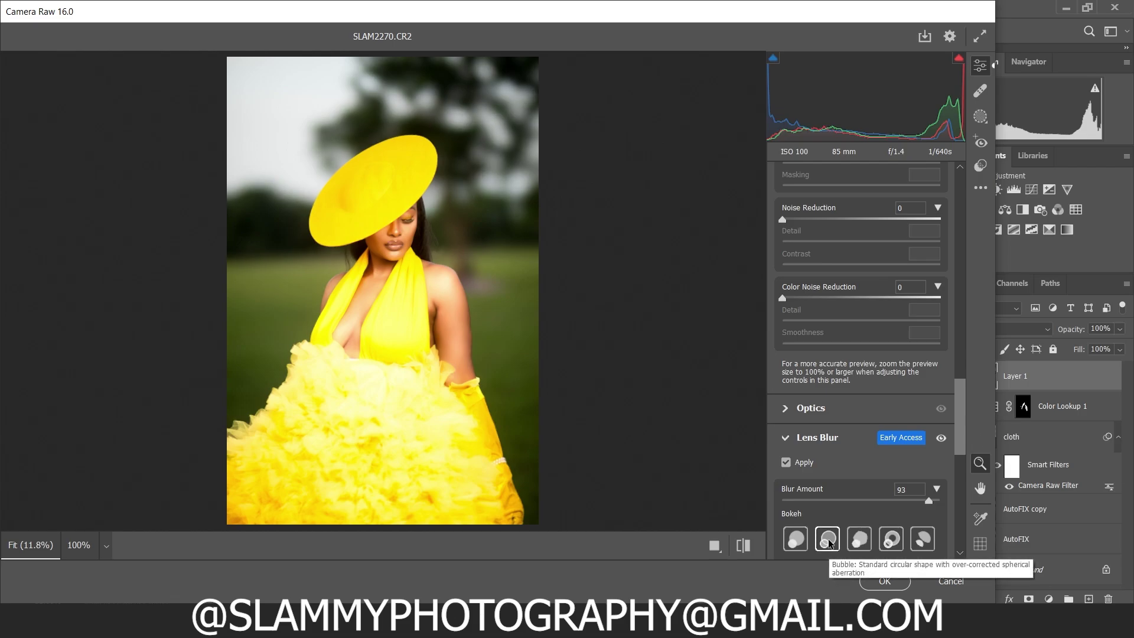
click(891, 539)
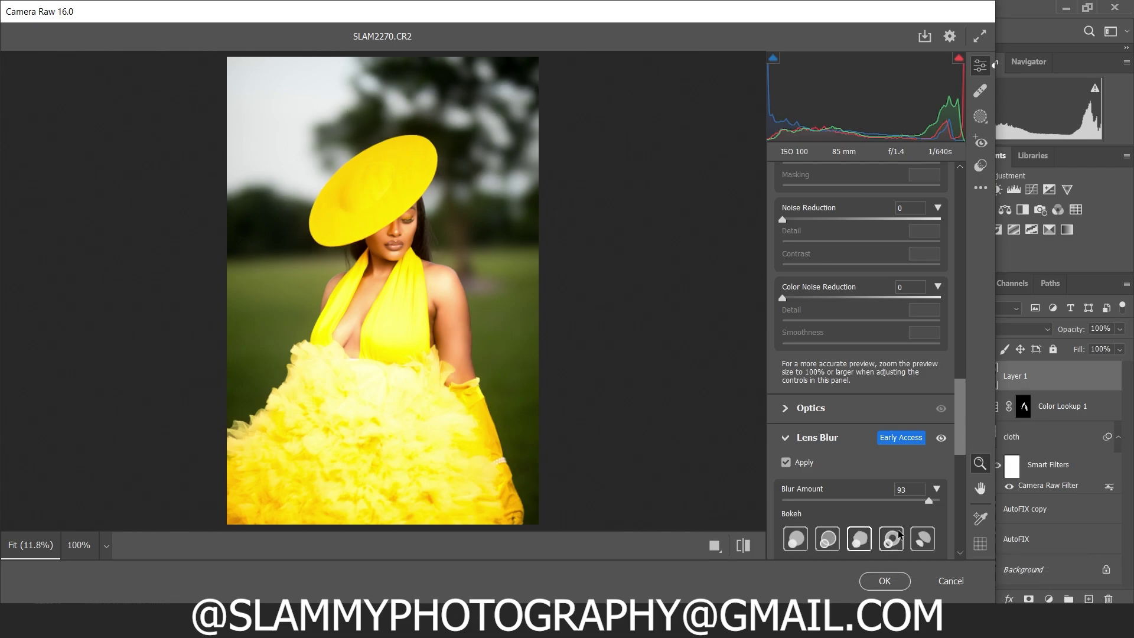
click(853, 542)
click(827, 539)
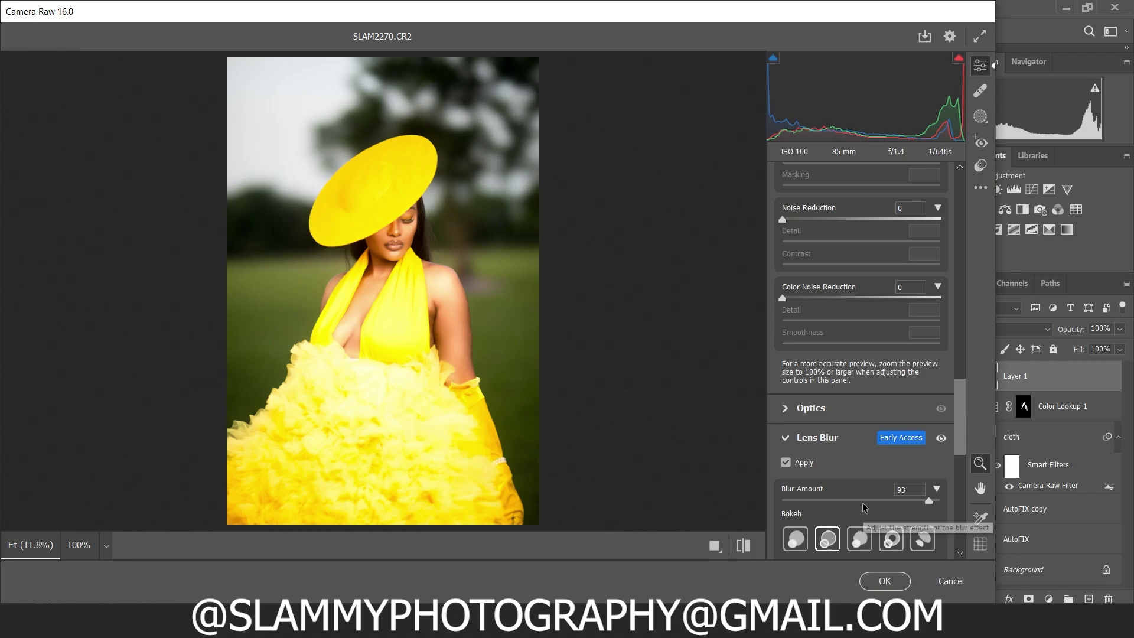
scroll(864, 507, down, 5)
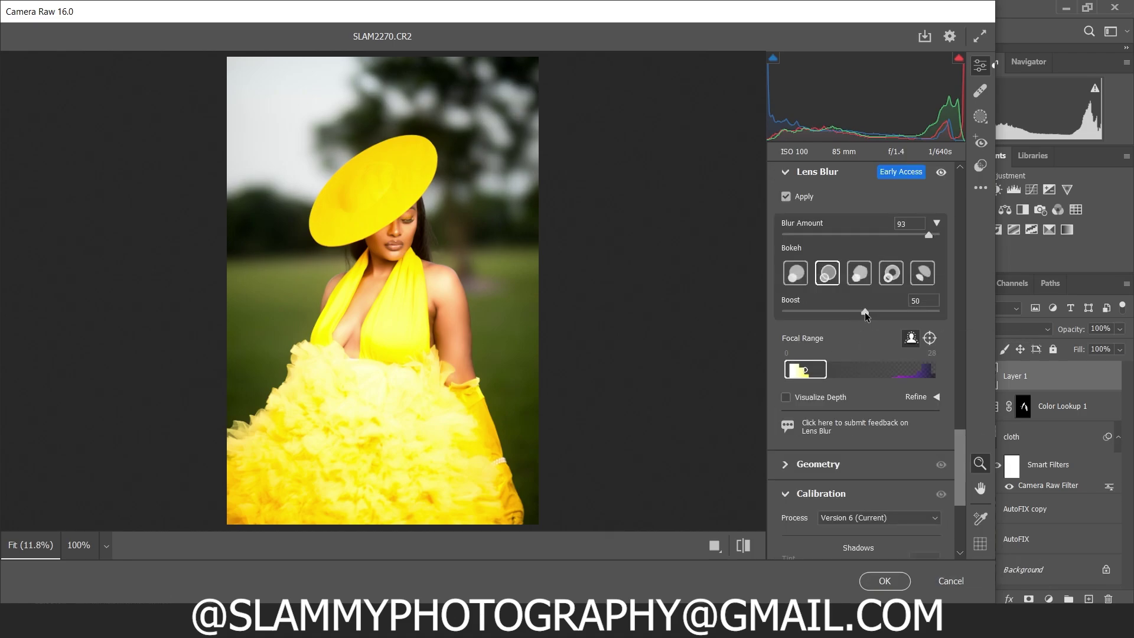
drag(860, 312, 925, 313)
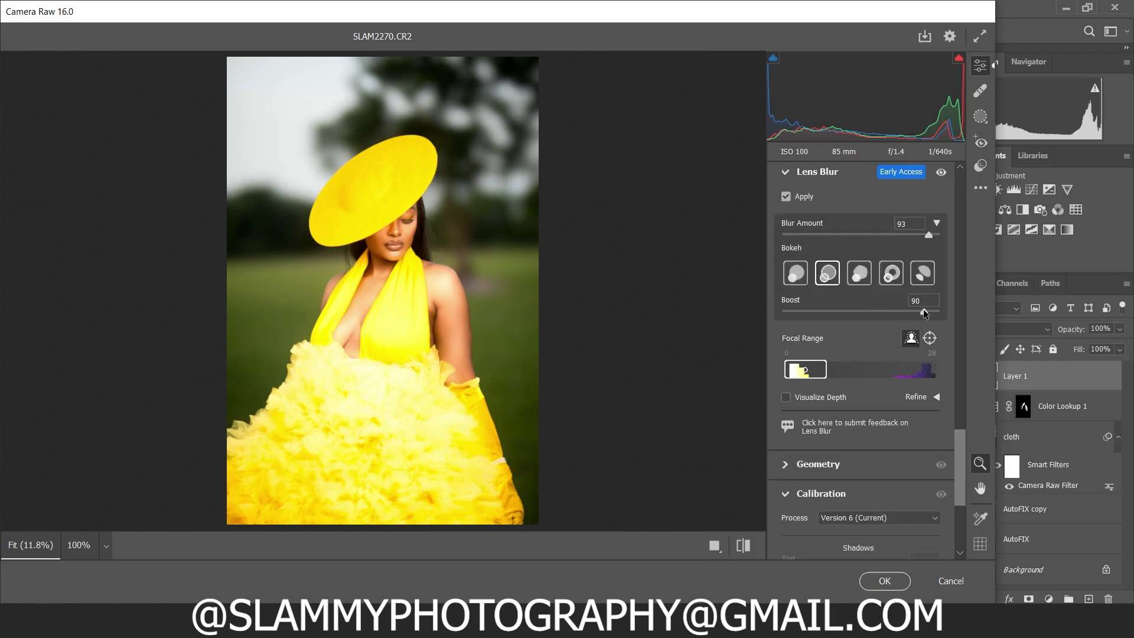
click(744, 546)
click(743, 546)
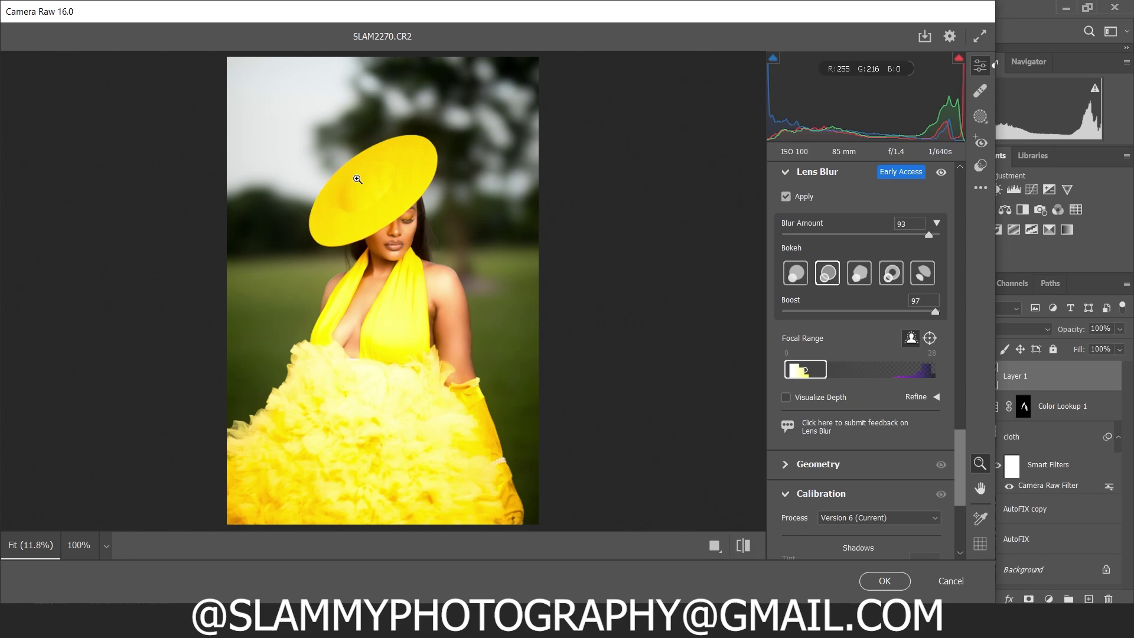
click(888, 584)
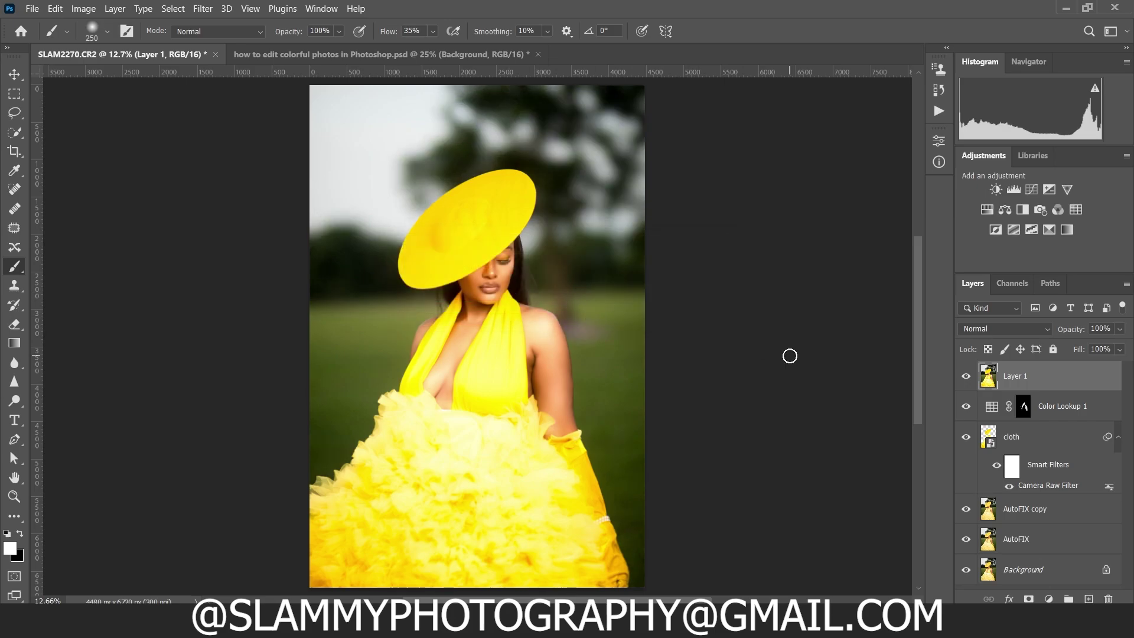
Reshape the model's shoulder and arm outline on Layer 1 with Liquify, brush sizes 250–800
click(201, 9)
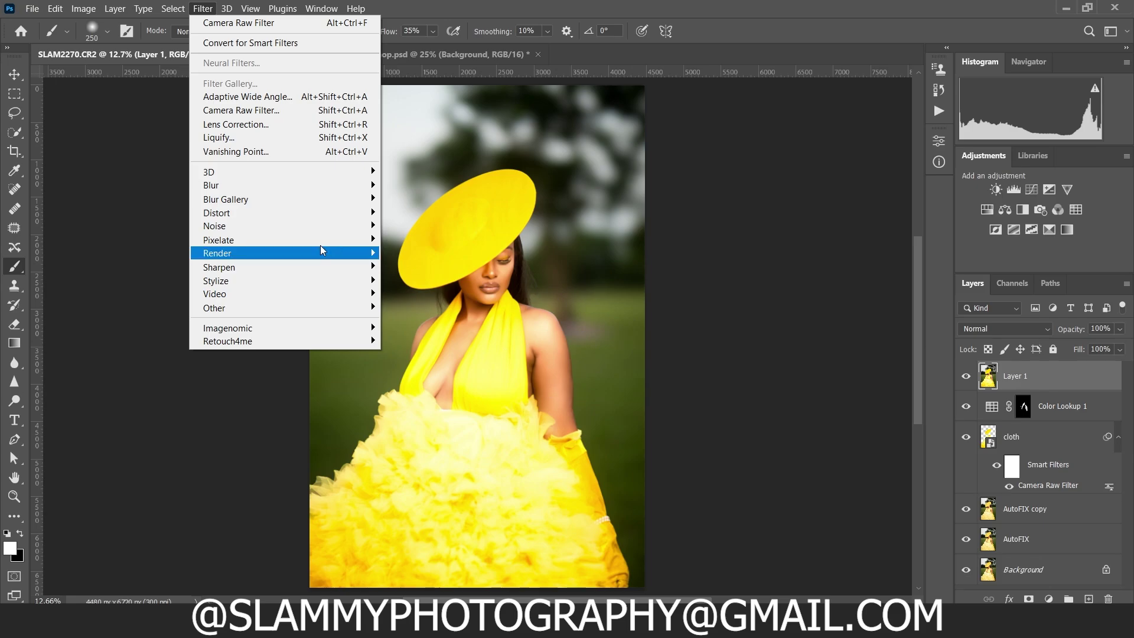
click(297, 137)
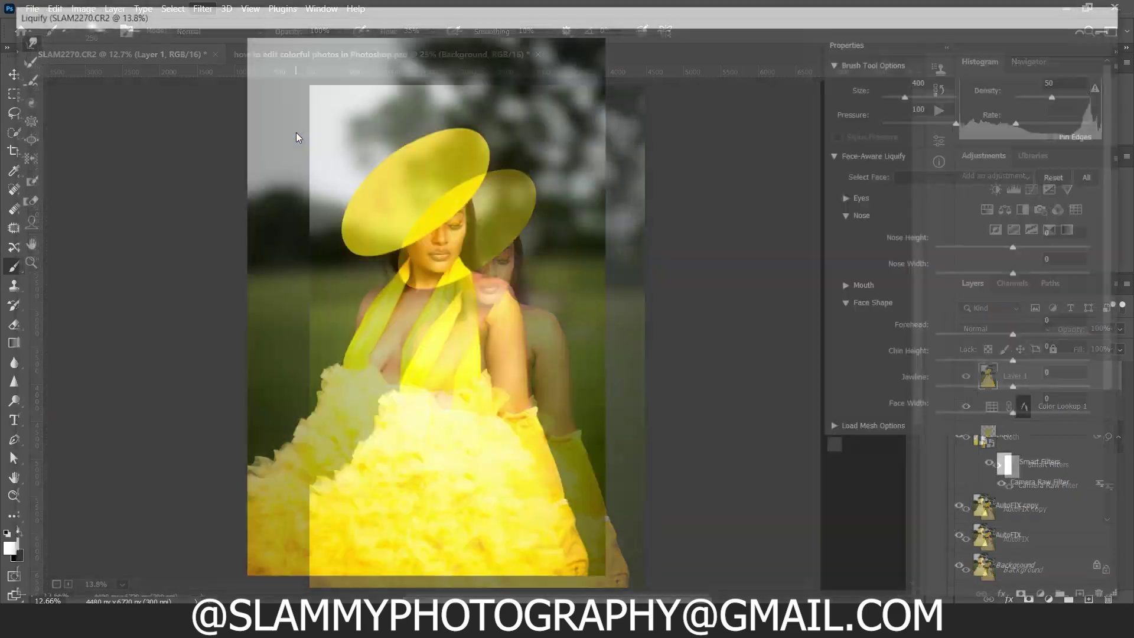
key(bracketright)
key(bracketright)
key(bracketright)
key(bracketright)
key(bracketright)
key(bracketright)
key(bracketright)
key(bracketright)
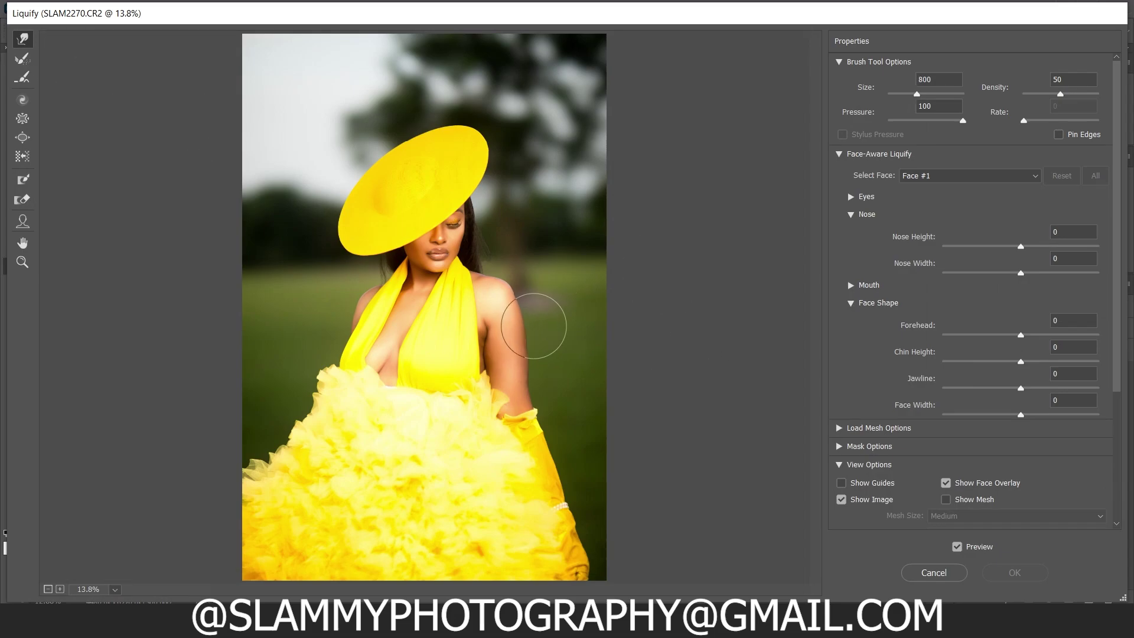
drag(524, 326, 539, 359)
key(bracketleft)
key(bracketleft)
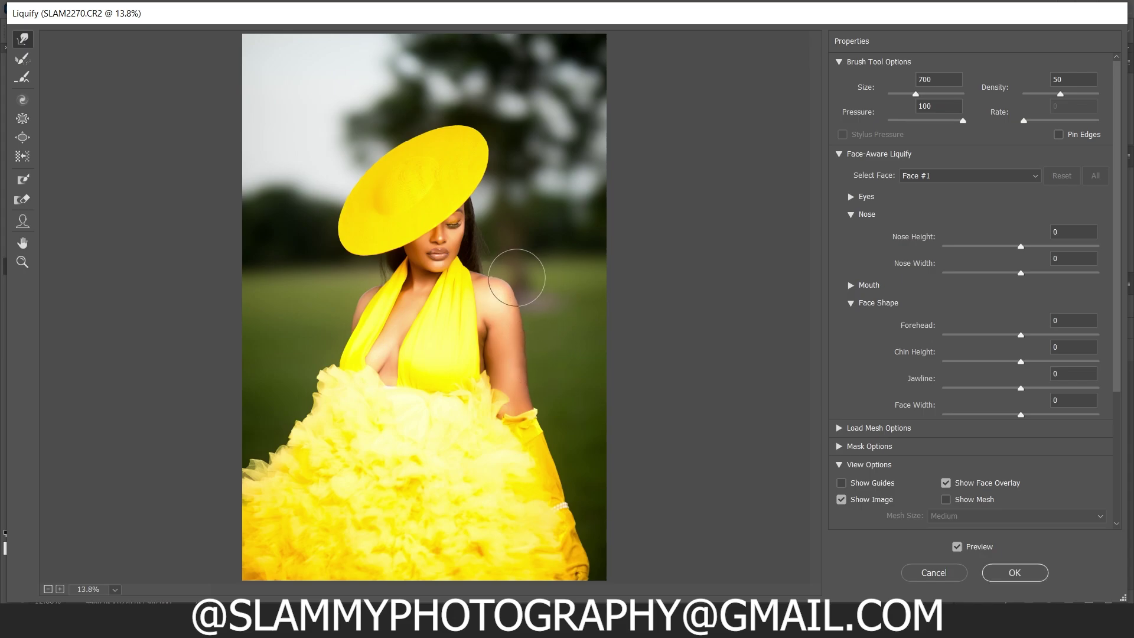
key(bracketleft)
key(bracketleft)
key(bracketleft)
key(bracketleft)
key(bracketleft)
key(bracketleft)
key(bracketleft)
key(bracketleft)
key(bracketleft)
key(bracketright)
key(bracketright)
key(bracketright)
click(1006, 569)
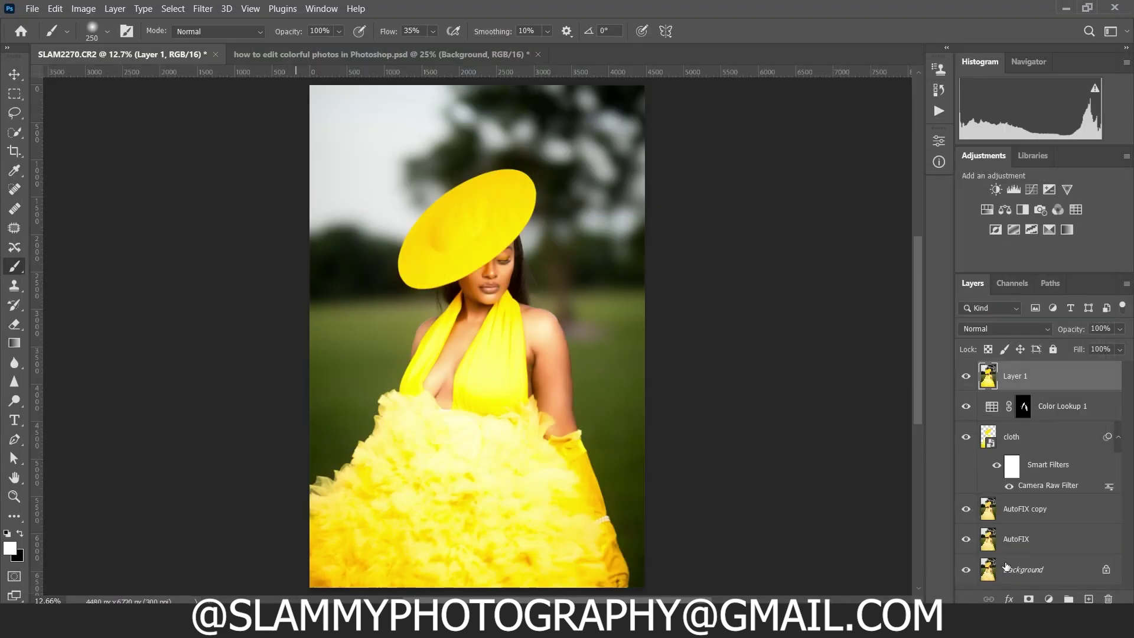
click(14, 496)
Zoom into the torso and lasso the armpit between the yellow dress and right arm
drag(538, 384, 592, 414)
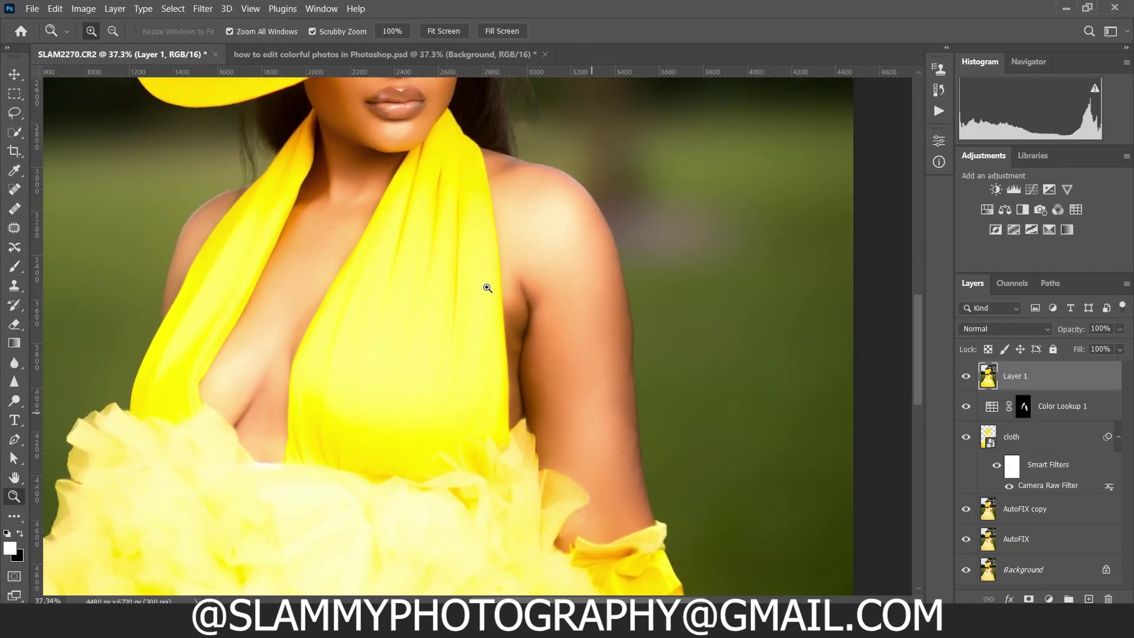
click(14, 113)
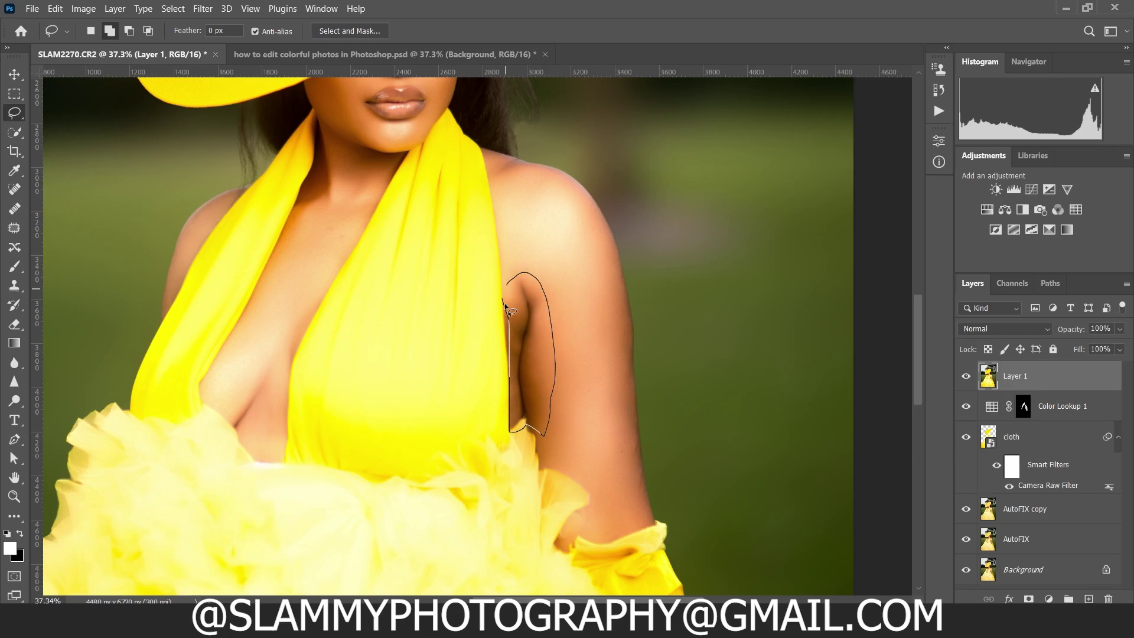
drag(505, 395, 507, 412)
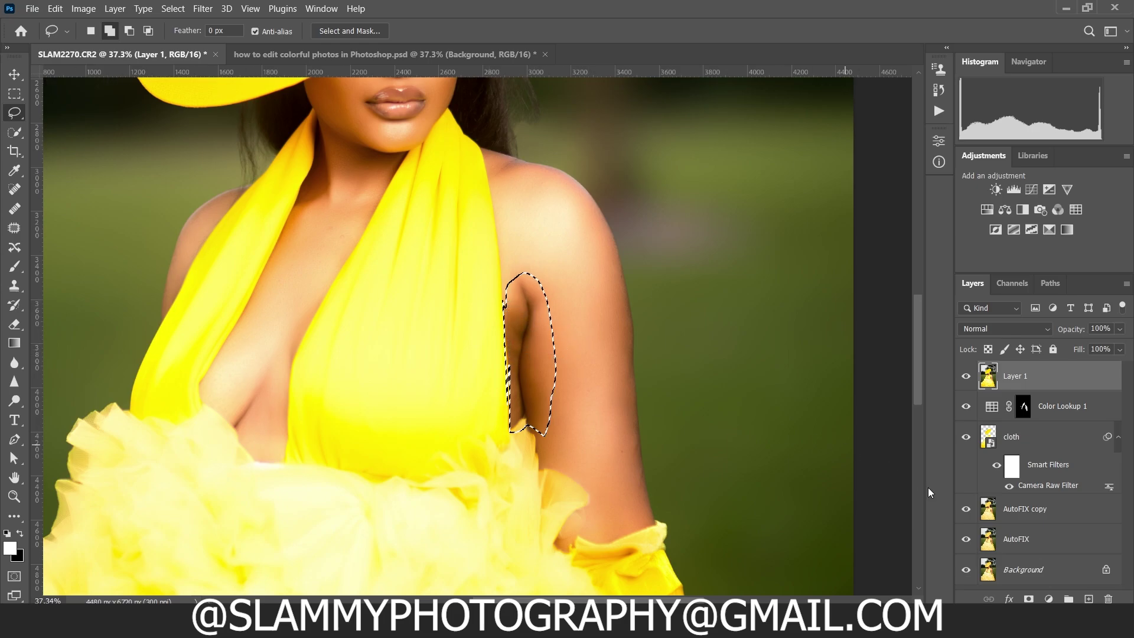
click(1049, 599)
Add a Selective Color layer, reducing Cyan and Magenta (-42) in Reds and Yellow in Yellows
click(1035, 592)
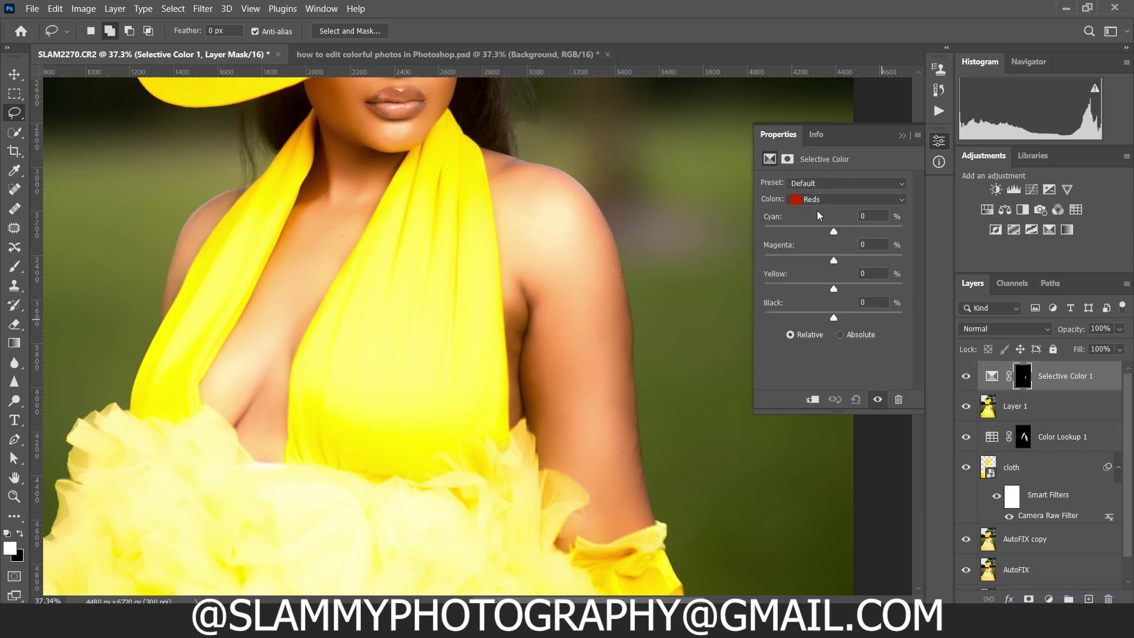
mouse_move(799, 233)
mouse_down()
mouse_move(785, 232)
mouse_move(815, 231)
mouse_move(780, 232)
mouse_up()
drag(833, 260, 804, 260)
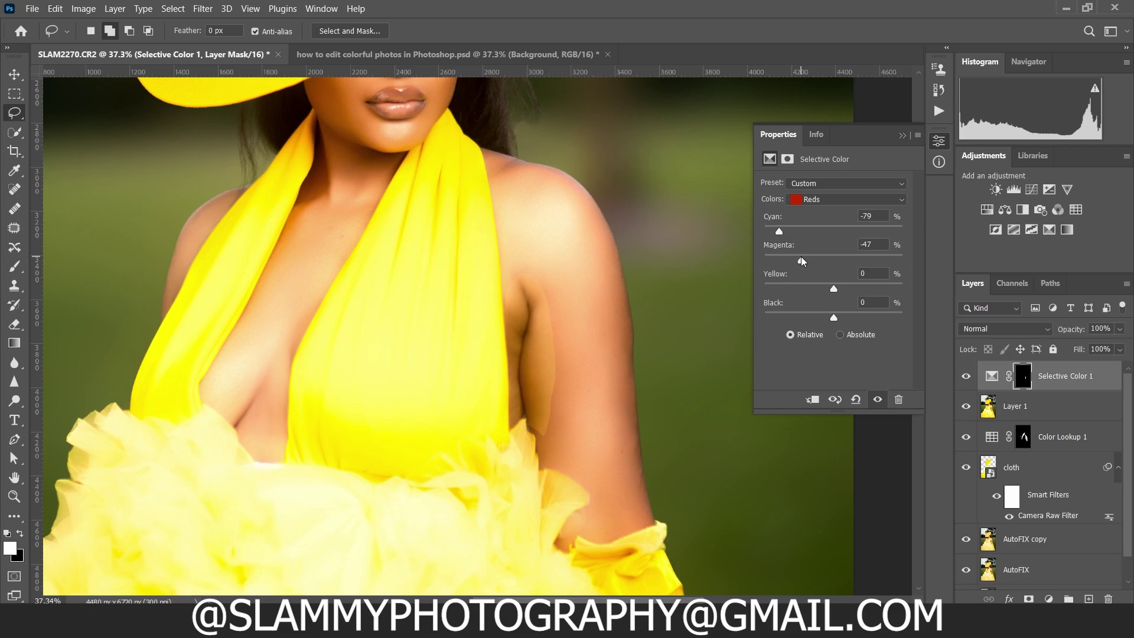
click(847, 199)
click(828, 212)
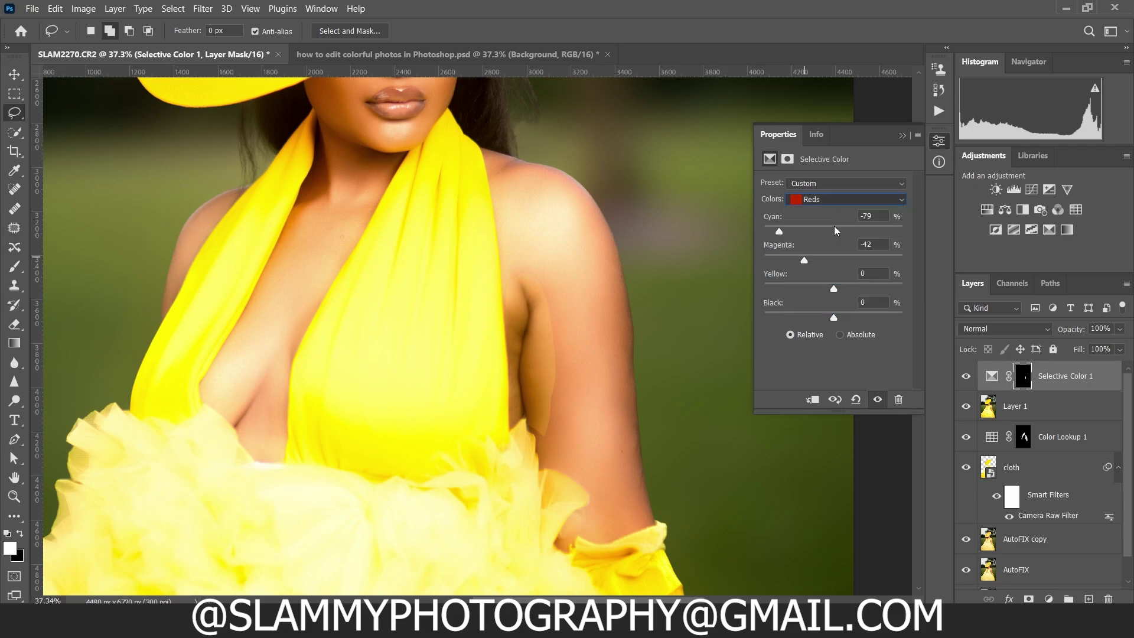
drag(833, 290, 807, 289)
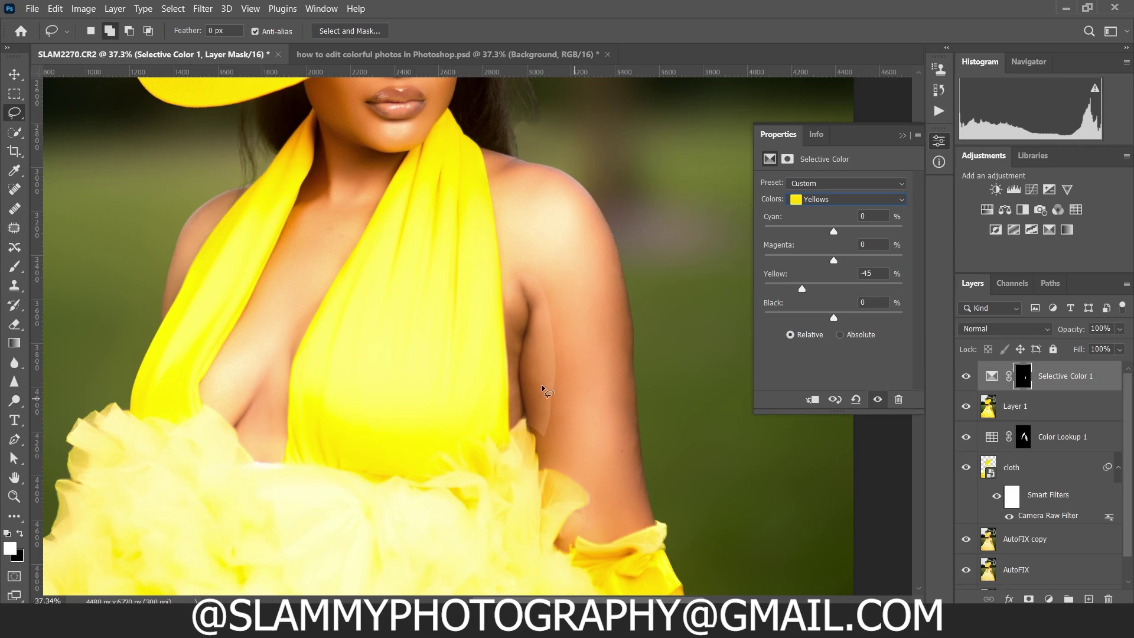
Feather the Selective Color mask to 27.4 px and compare the armpit fix on and off
click(1023, 381)
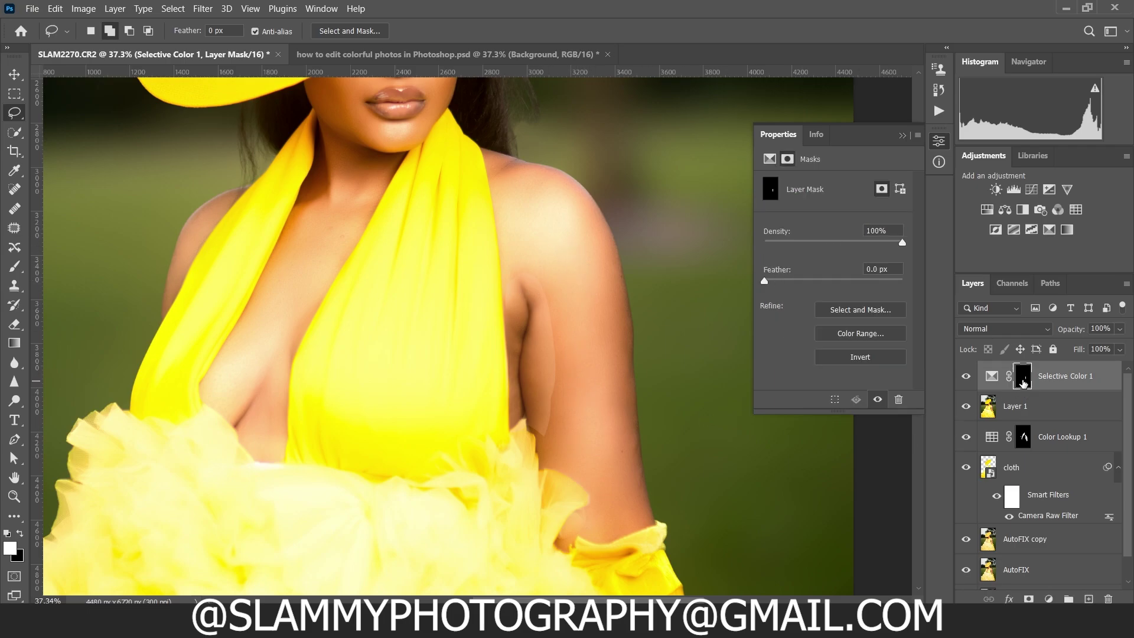
drag(815, 282, 829, 282)
click(968, 375)
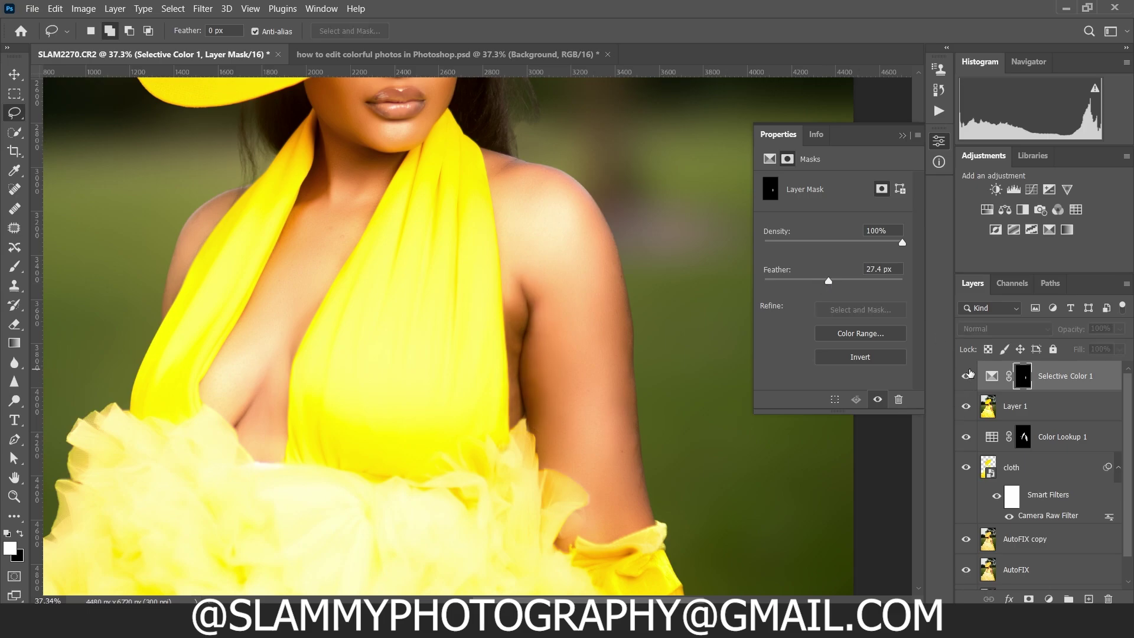
click(968, 376)
click(988, 380)
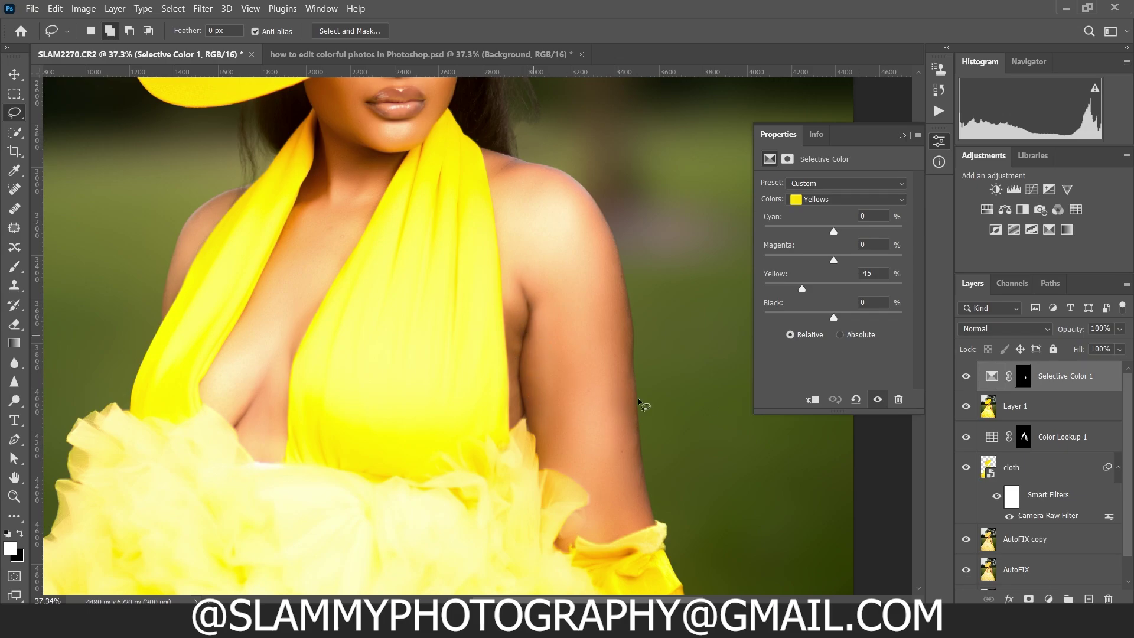
click(972, 376)
click(972, 377)
Refine to Reds Cyan -100, Magenta -68; Yellows Cyan -100, Magenta -12, Yellow -55; feather 50.2 px
click(853, 200)
click(815, 192)
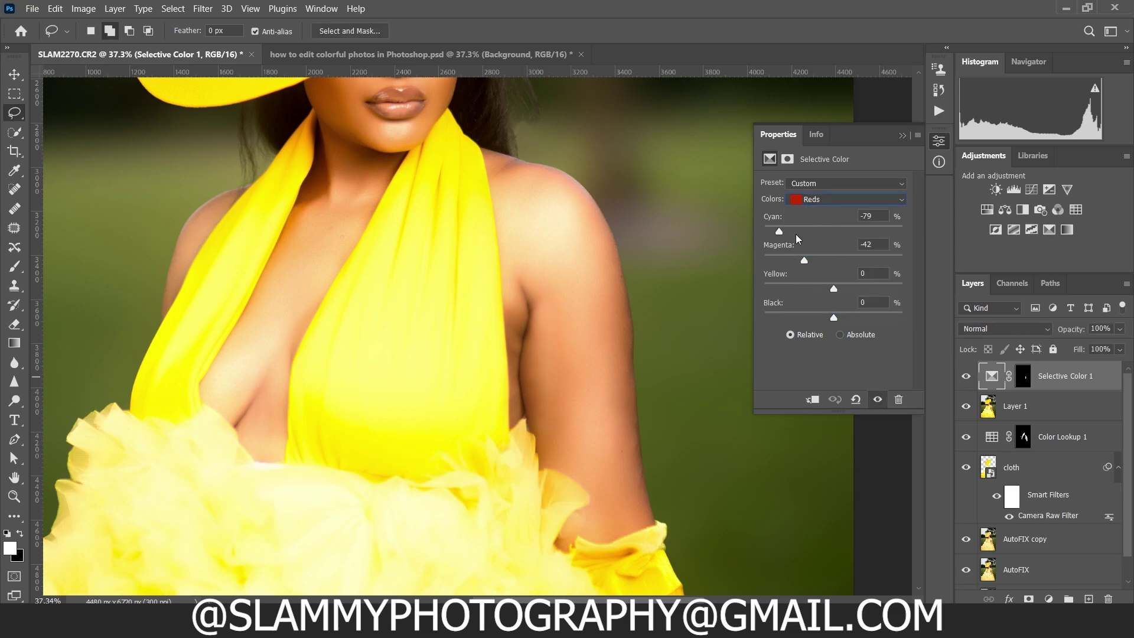
drag(780, 233, 788, 261)
click(827, 201)
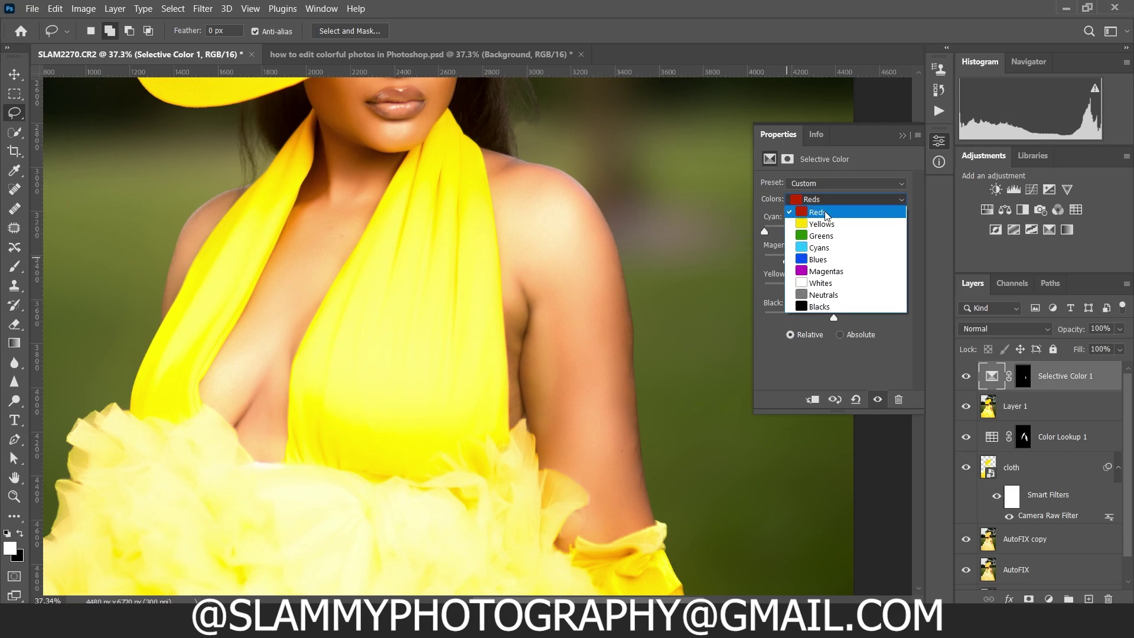
click(818, 223)
drag(834, 289, 796, 289)
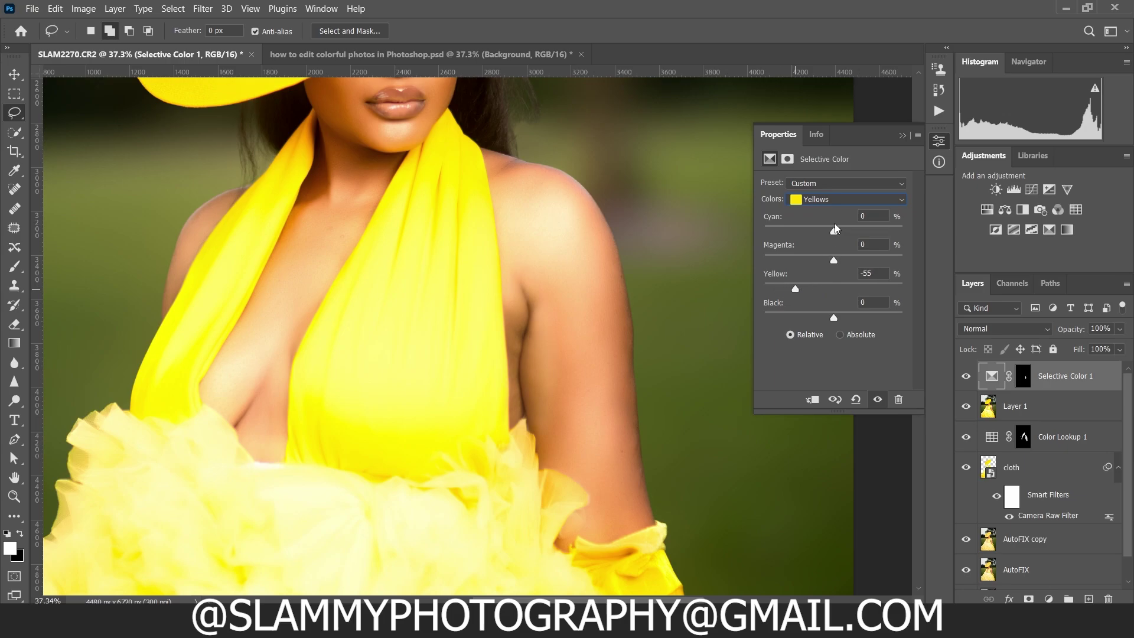
drag(833, 231, 764, 241)
drag(833, 261, 826, 263)
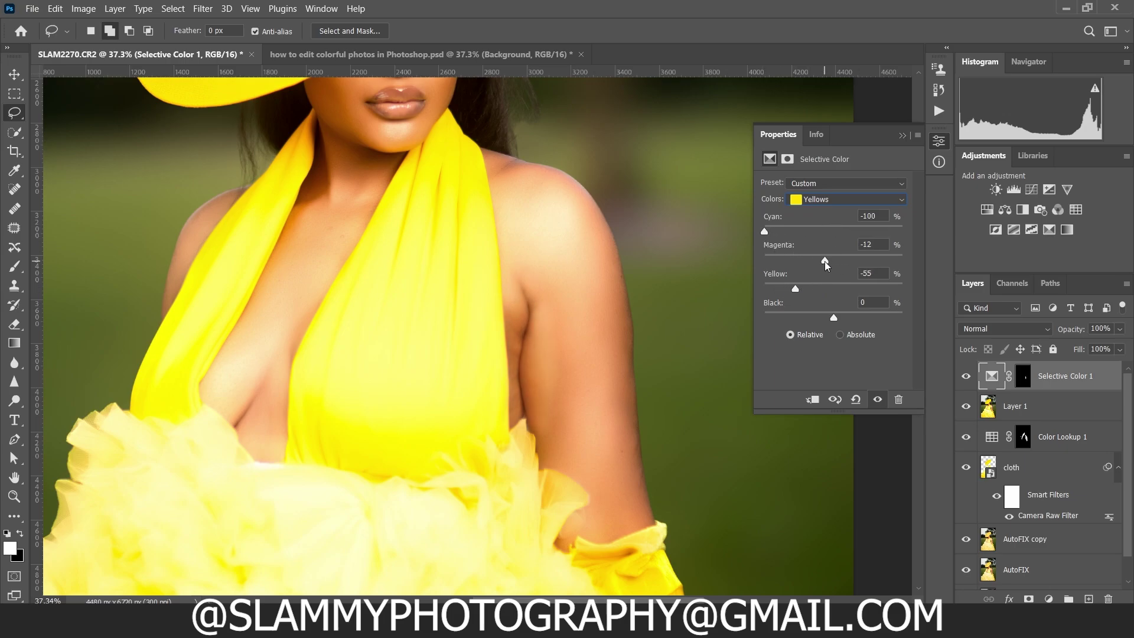
click(1026, 383)
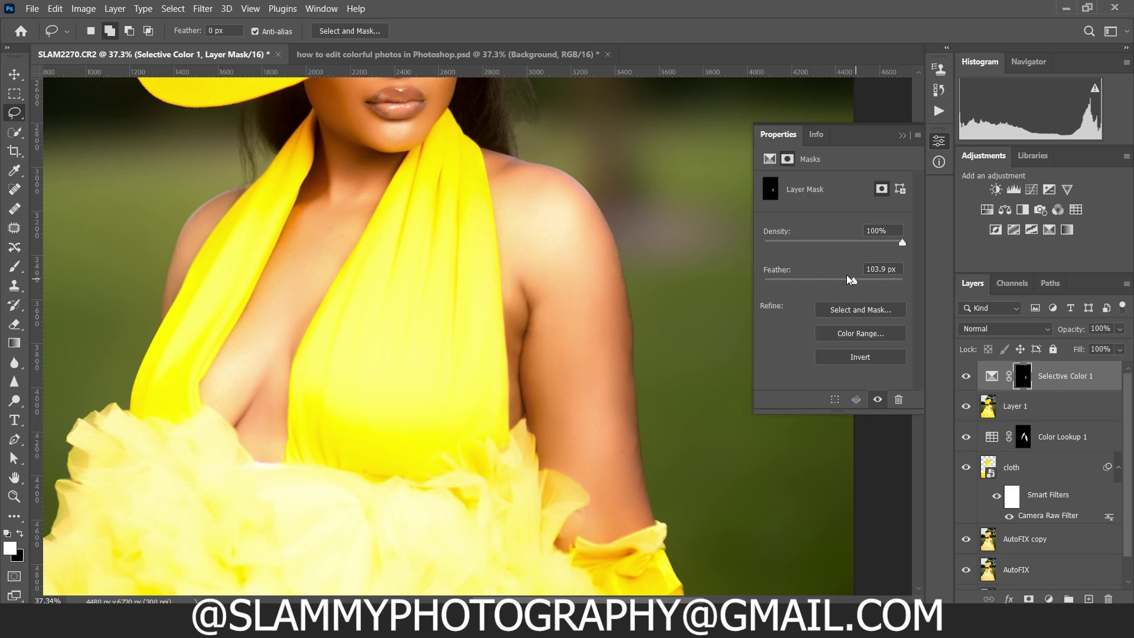
drag(849, 278, 840, 281)
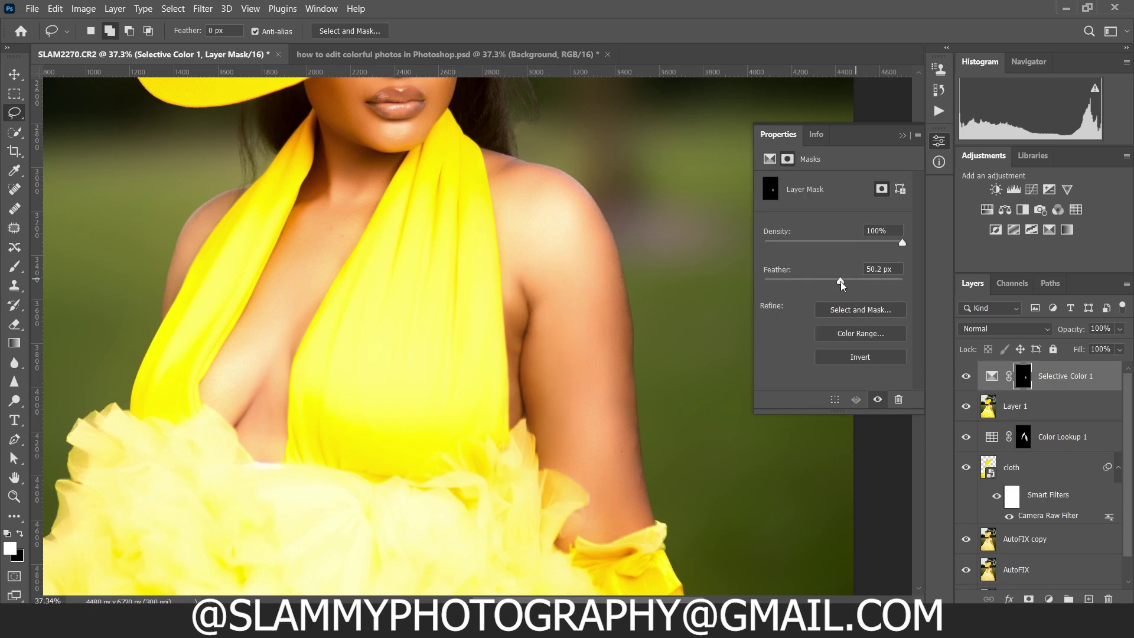
click(964, 379)
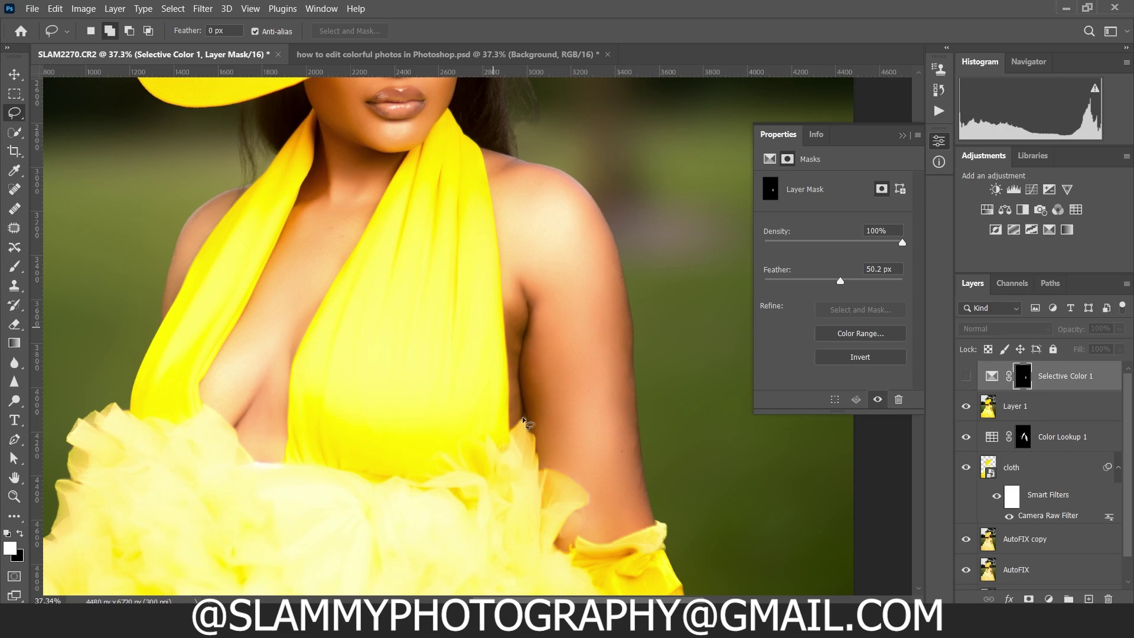
Fit the image on screen, compare with and without the armpit fix, then stamp visible into Layer 2
click(966, 377)
click(250, 8)
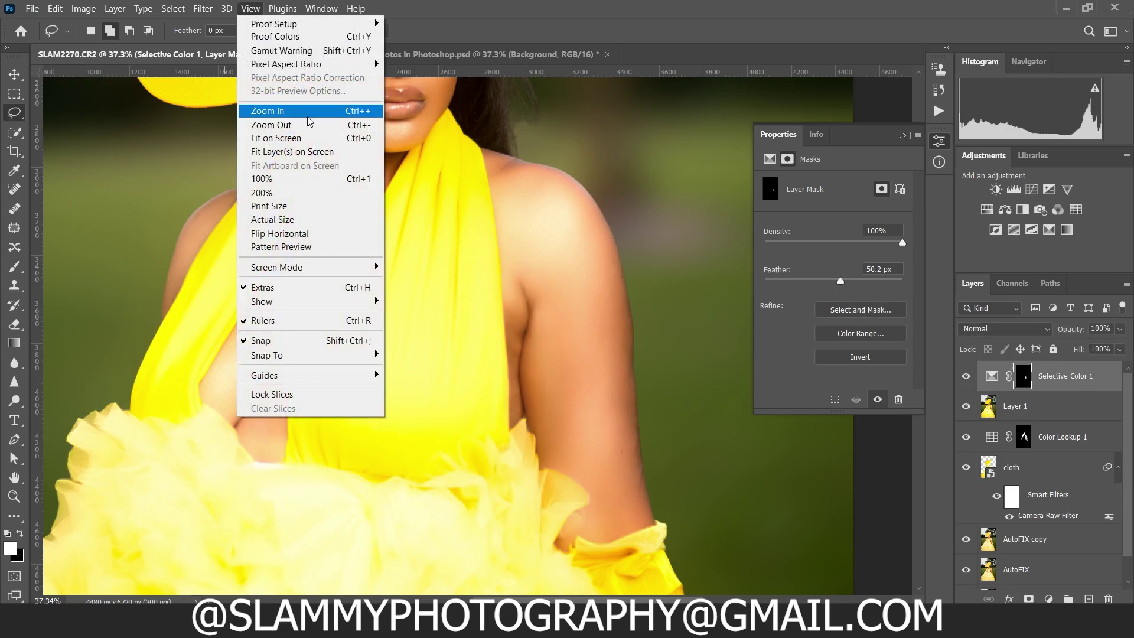
click(313, 140)
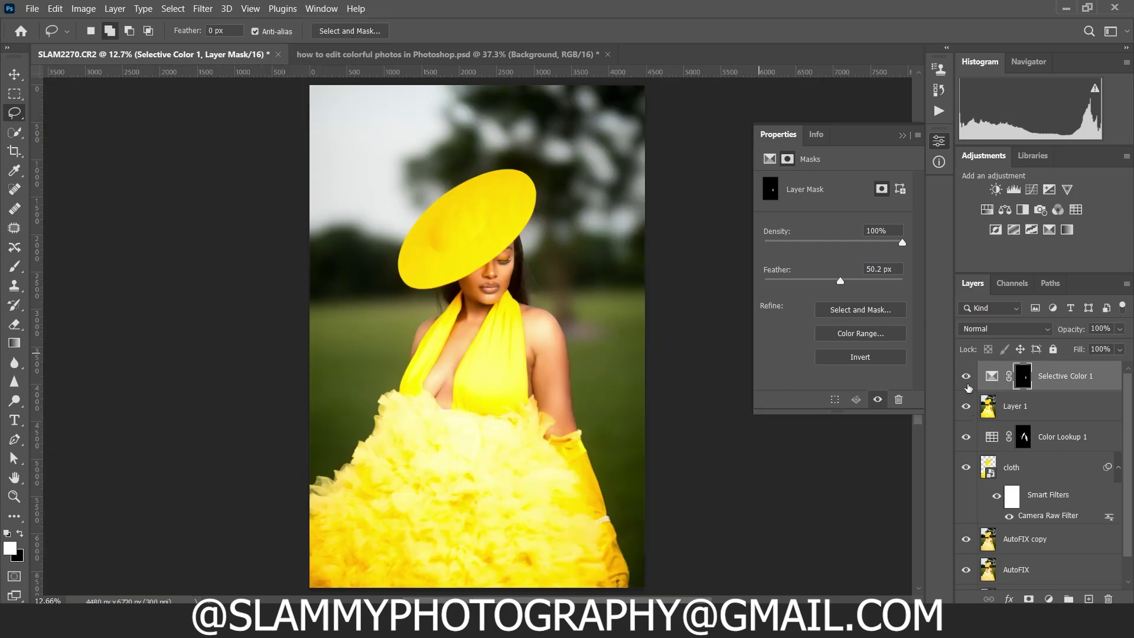
click(966, 378)
click(967, 378)
key(ctrl+shift+alt+e)
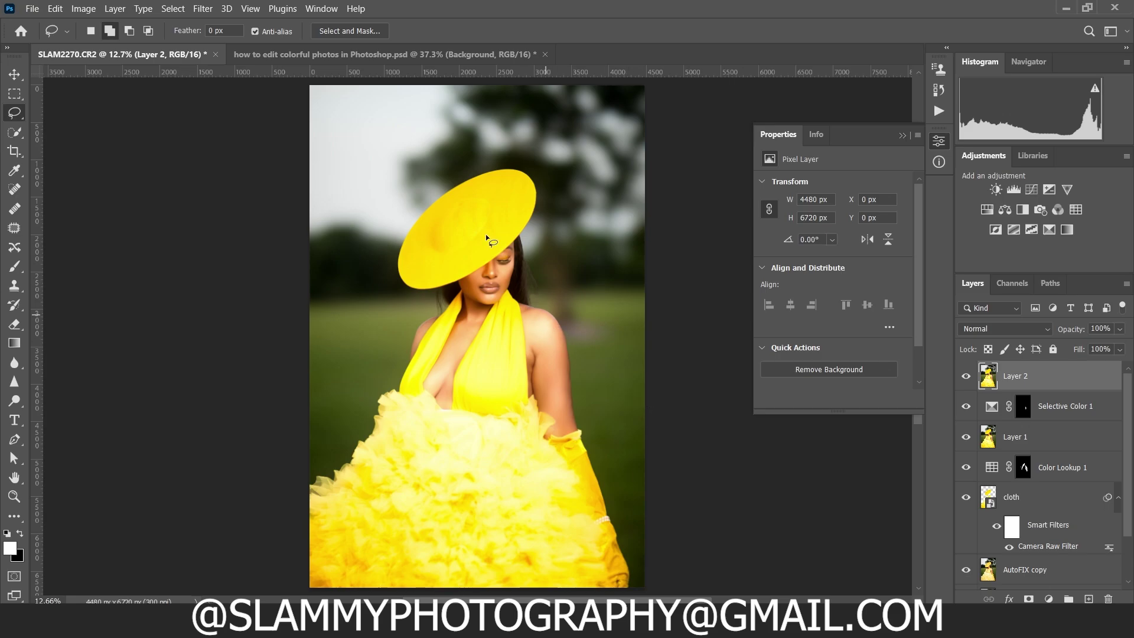
Apply Smart Sharpen to the merged Layer 2: Amount 83%, Radius 3.4 px, Reduce Noise 10%
click(203, 10)
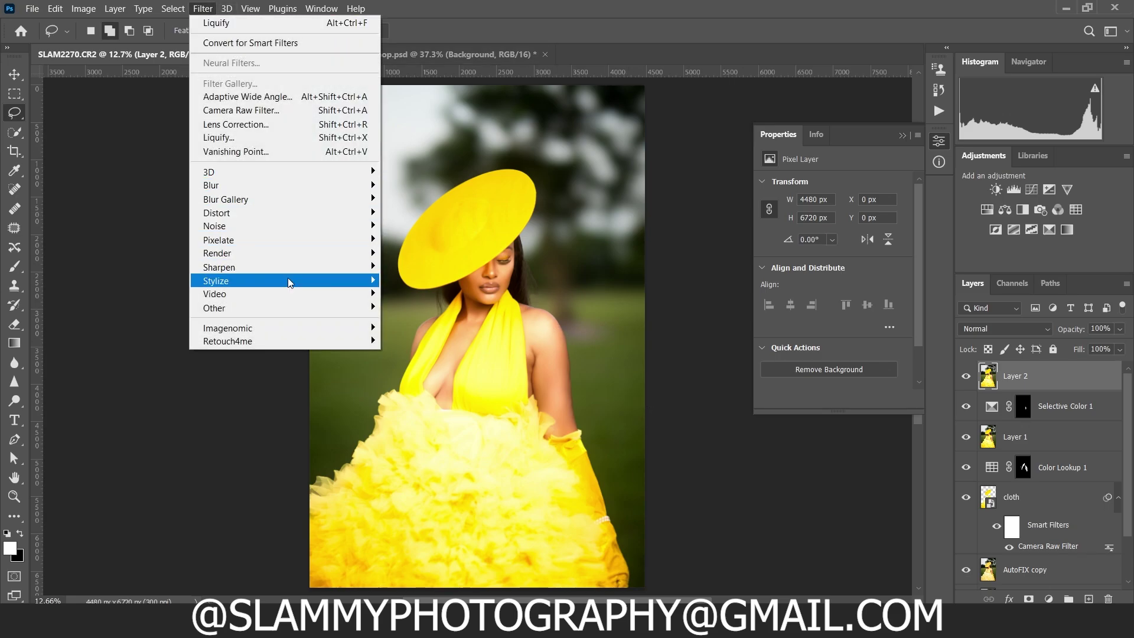
mouse_move(289, 265)
click(438, 307)
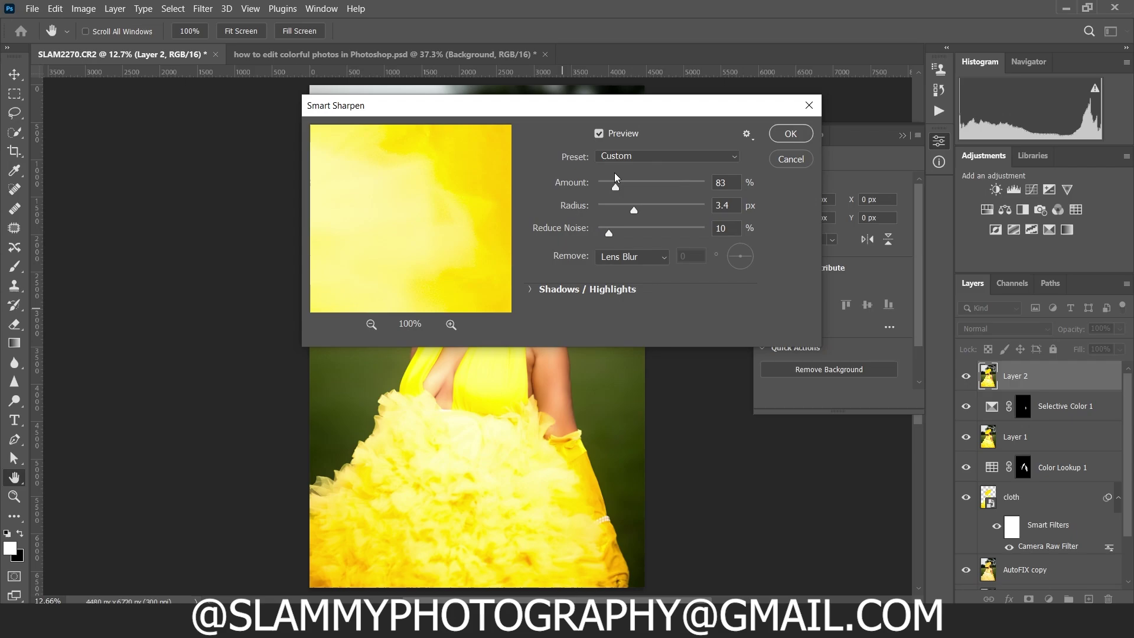
click(789, 137)
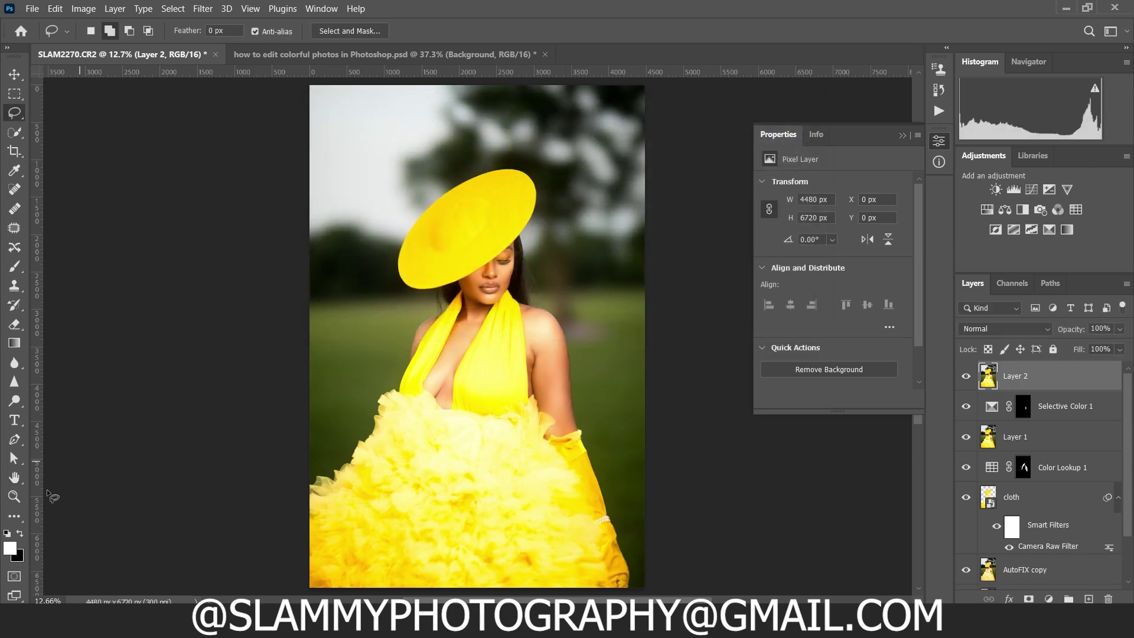
key(z)
mouse_move(491, 271)
mouse_down()
mouse_move(579, 273)
mouse_move(556, 316)
mouse_move(568, 317)
mouse_move(529, 293)
mouse_move(537, 298)
mouse_up()
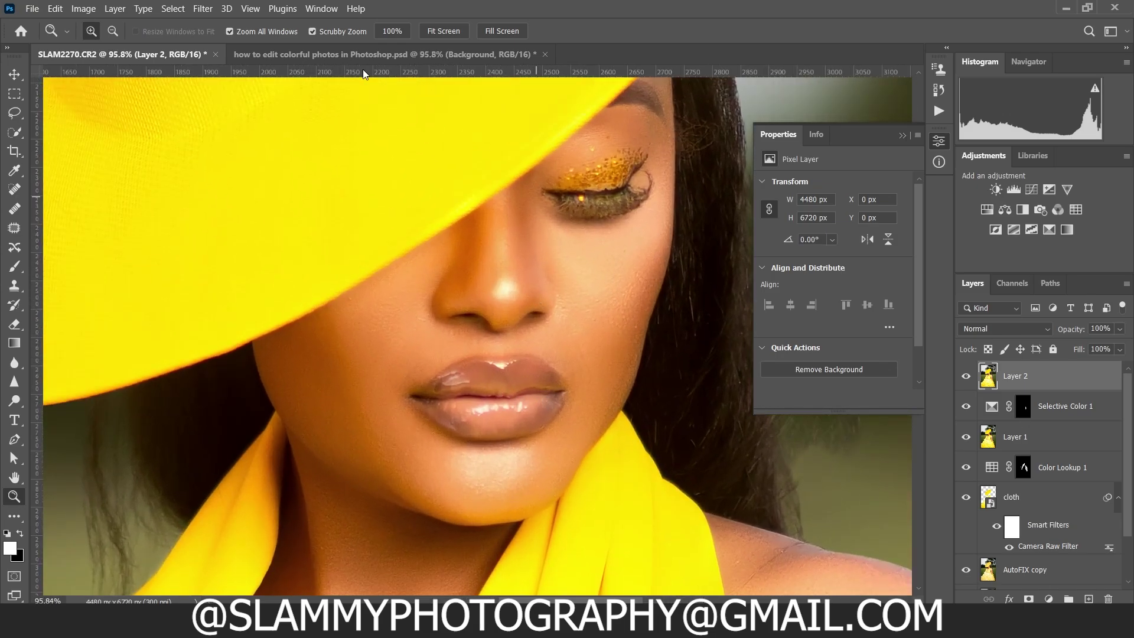
click(250, 8)
click(288, 138)
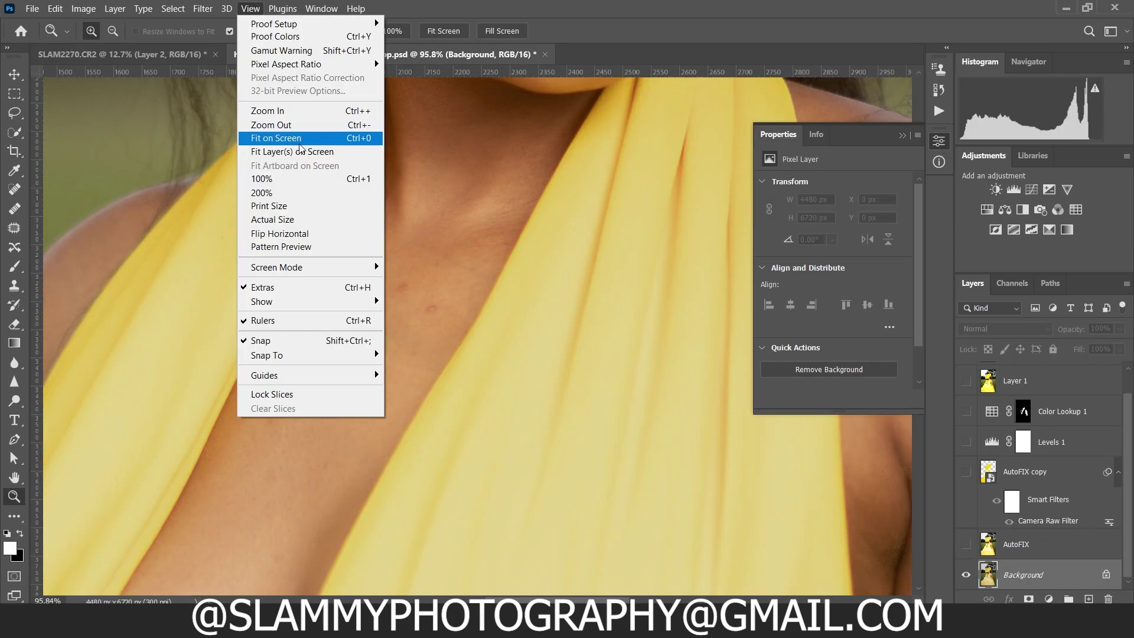
click(300, 141)
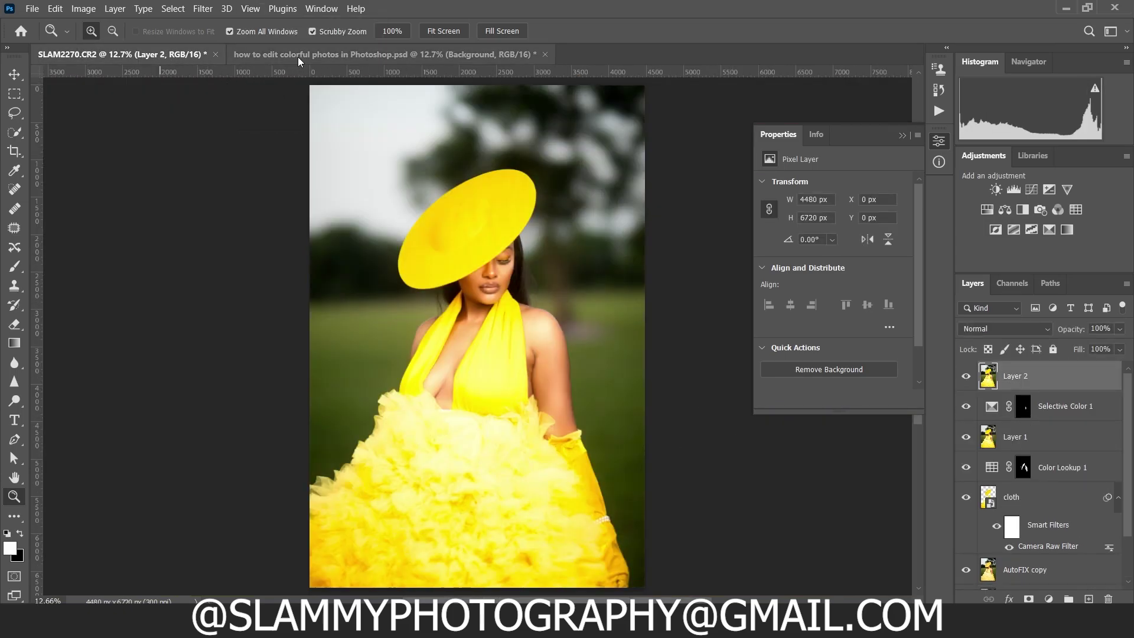
click(297, 54)
click(162, 54)
click(300, 55)
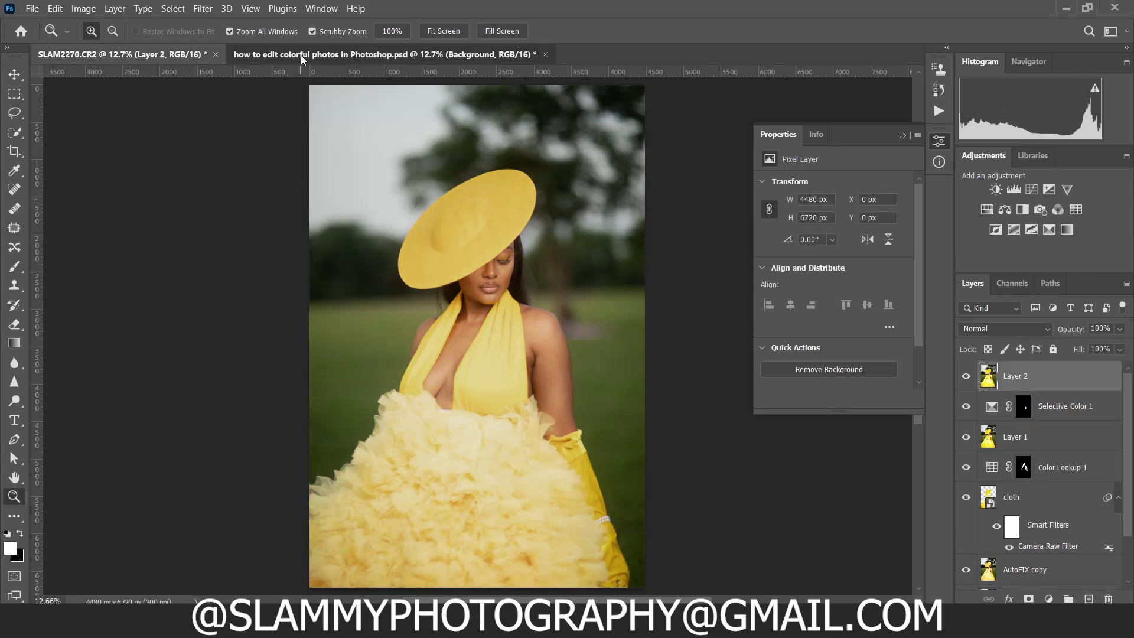
click(172, 62)
click(319, 59)
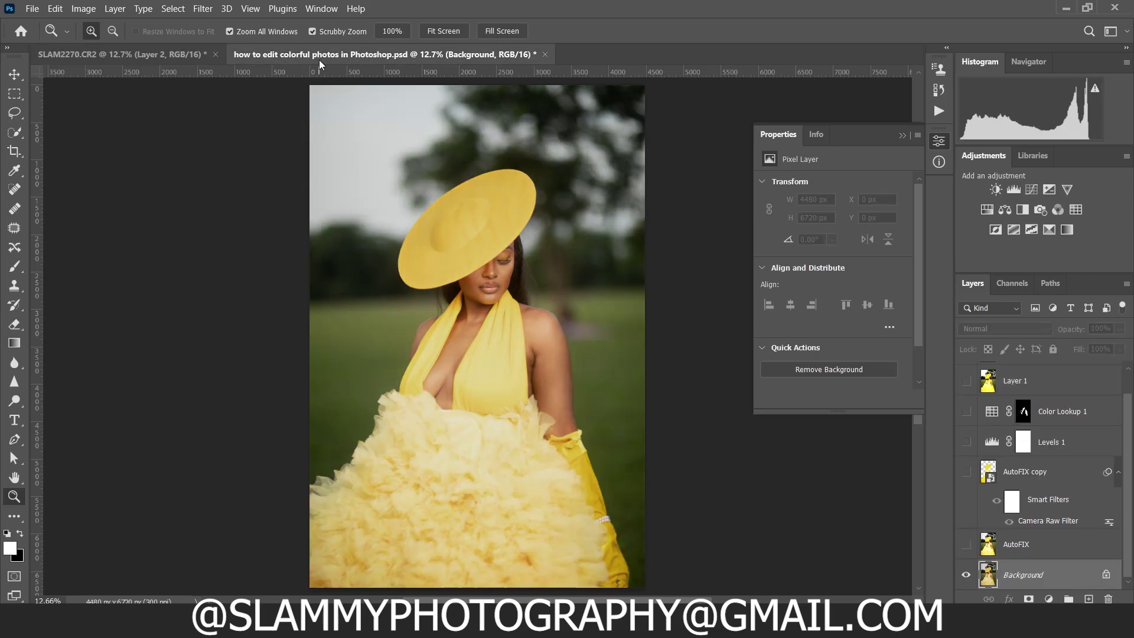
click(146, 61)
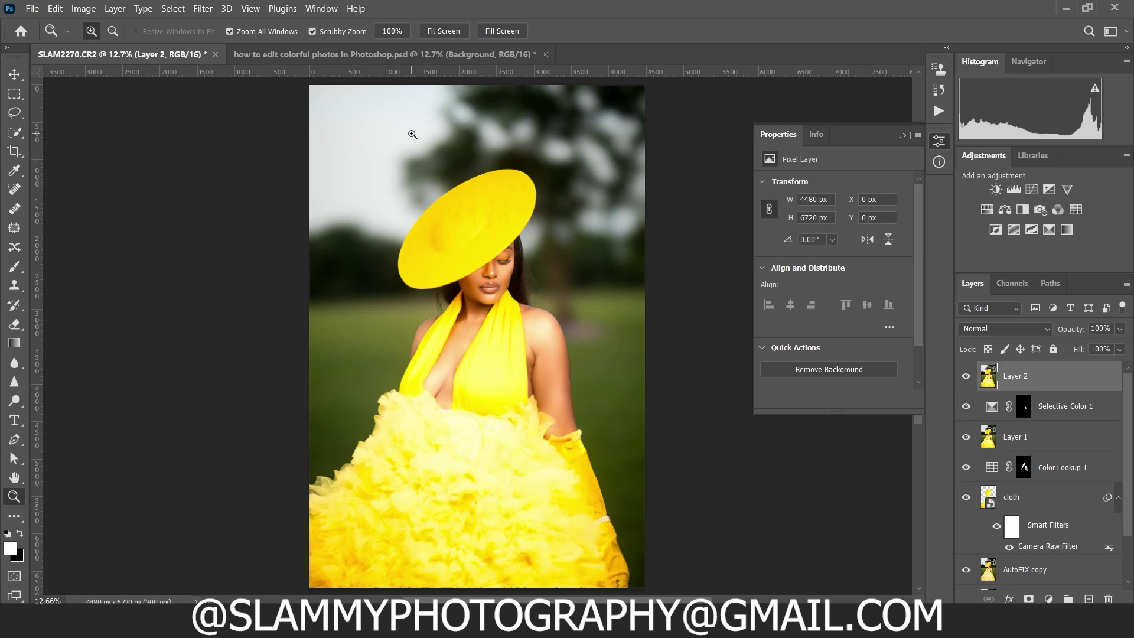